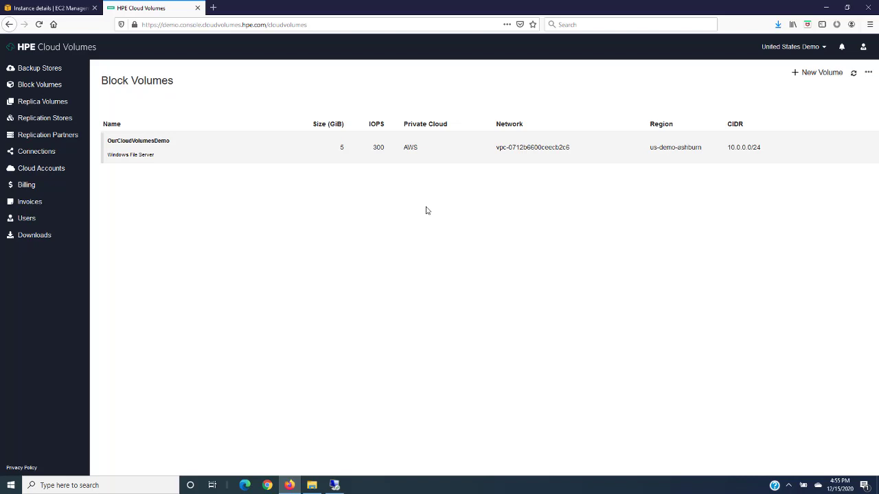
# Read the help documentation on Automating Cloud Account Information Retrieval and close the documentation page.
pyautogui.click(863, 50)
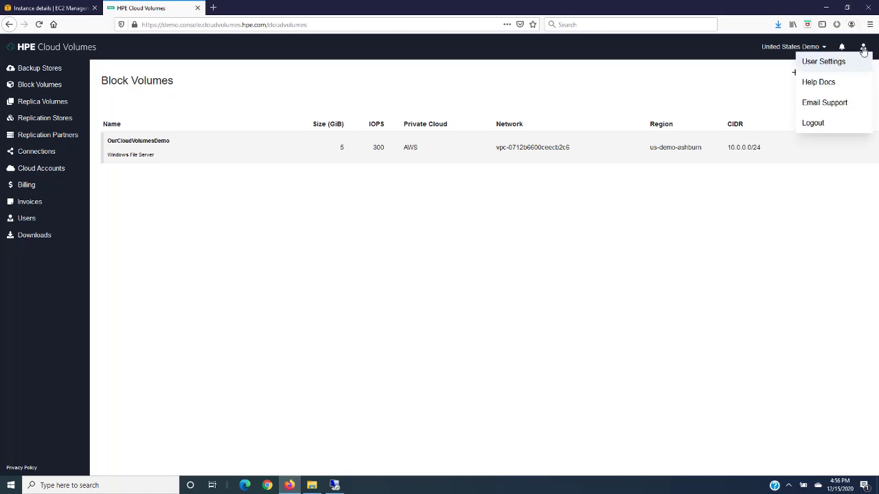
pyautogui.click(816, 82)
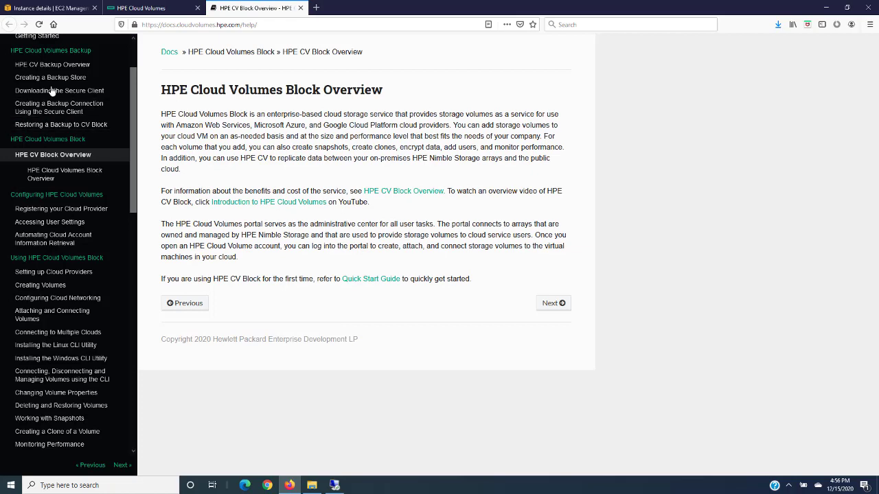
pyautogui.click(60, 240)
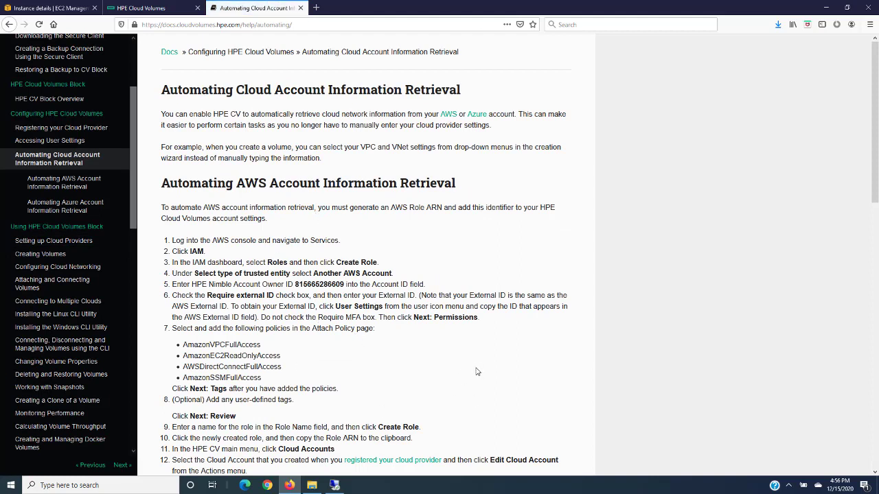
pyautogui.click(300, 8)
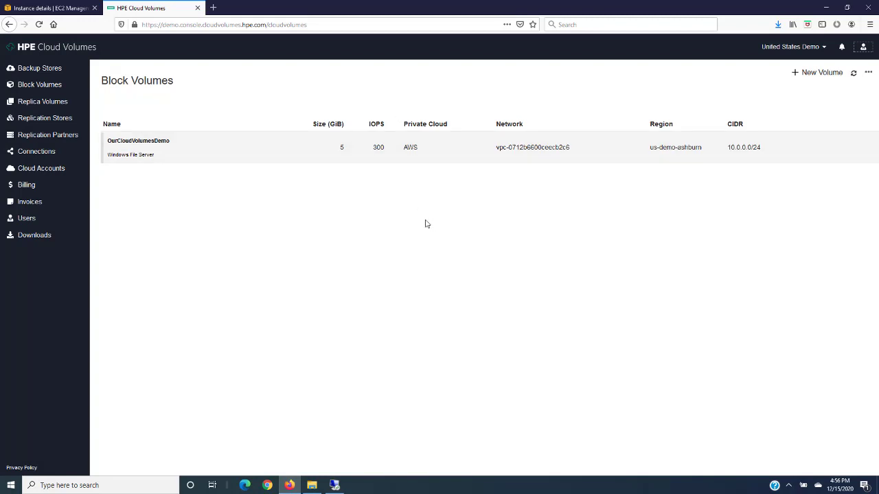
# Examine the cloud account details and the required fields for adding an Amazon AWS account, leaving the form without saving.
pyautogui.click(30, 173)
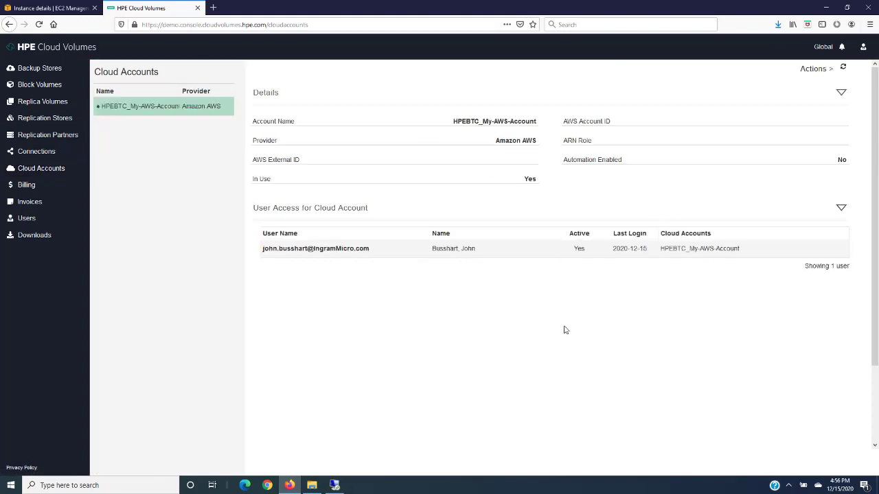
pyautogui.click(805, 72)
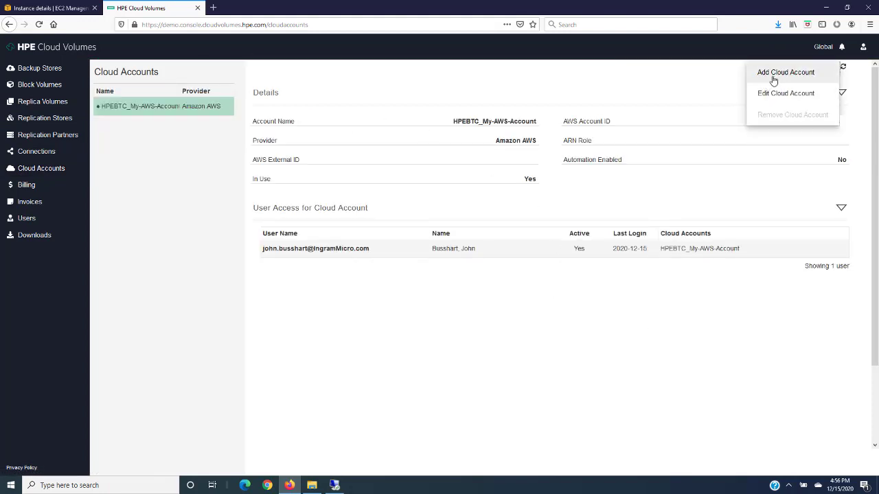
pyautogui.click(773, 75)
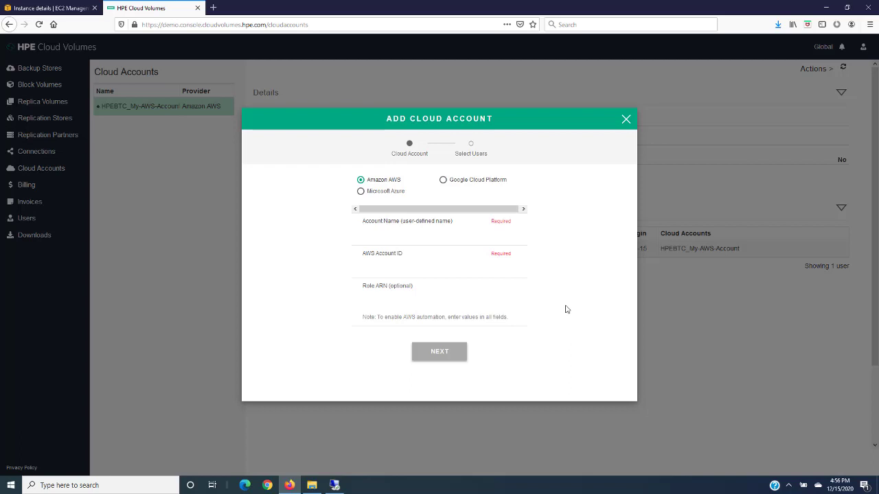
pyautogui.click(626, 118)
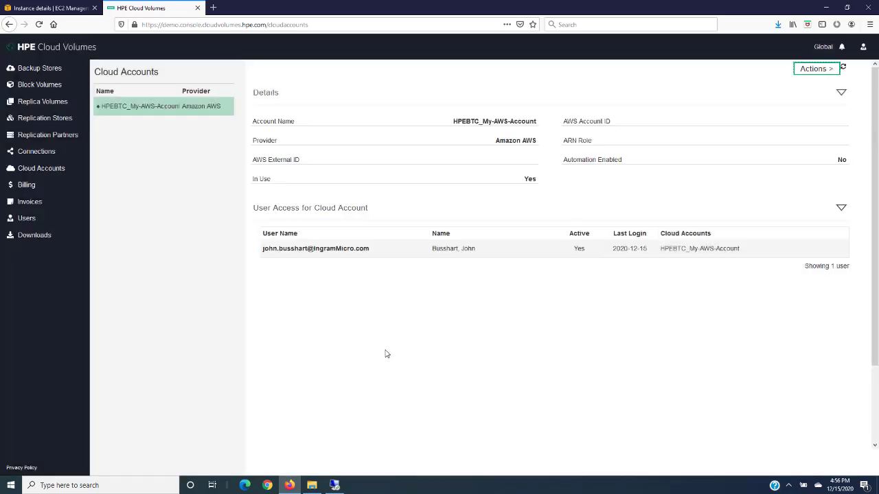
# Review the block volume's network, the AWS EC2 instance summary and the instance's remote desktop session.
pyautogui.click(28, 89)
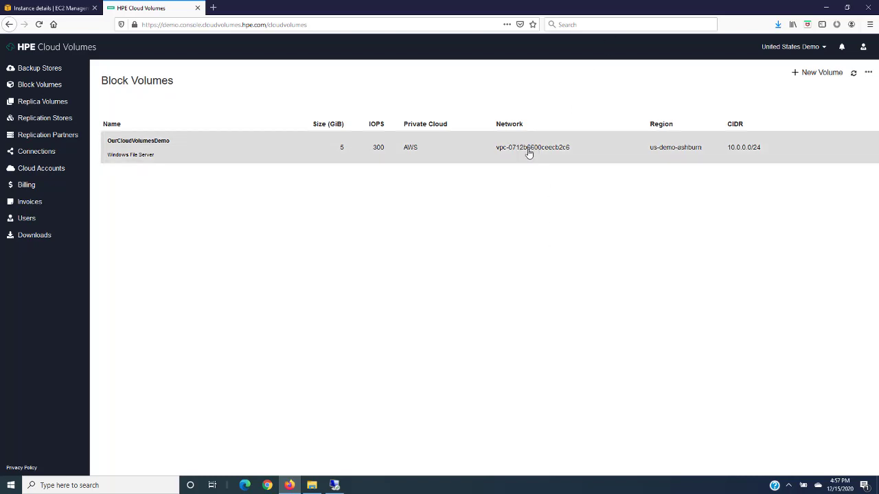
pyautogui.click(48, 8)
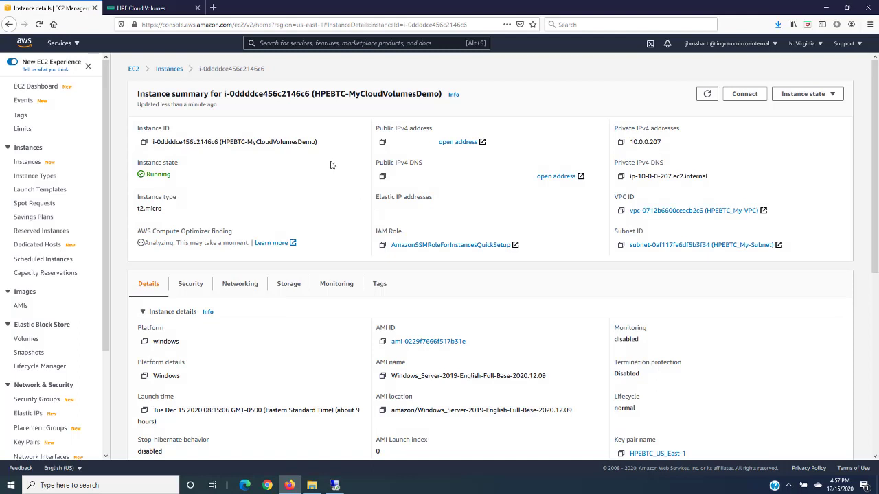
pyautogui.click(334, 485)
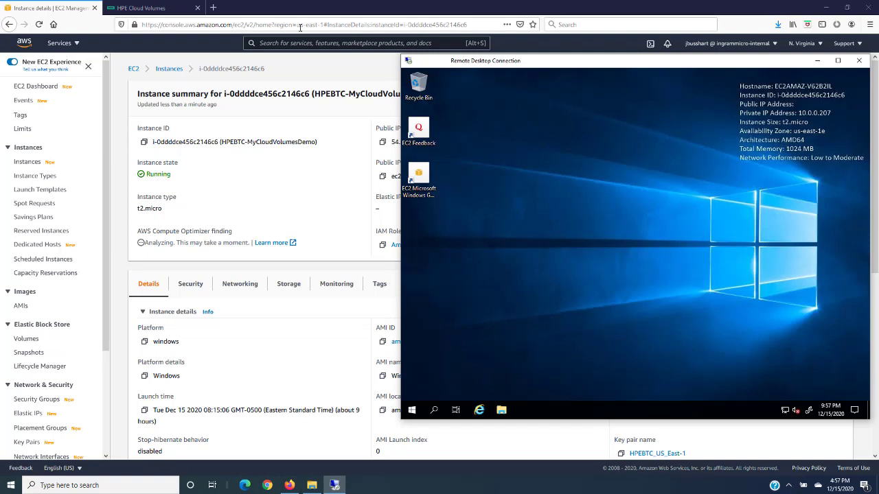
# Review the HPE Cloud Volumes connections and the matching virtual interfaces in AWS Direct Connect.
pyautogui.click(156, 8)
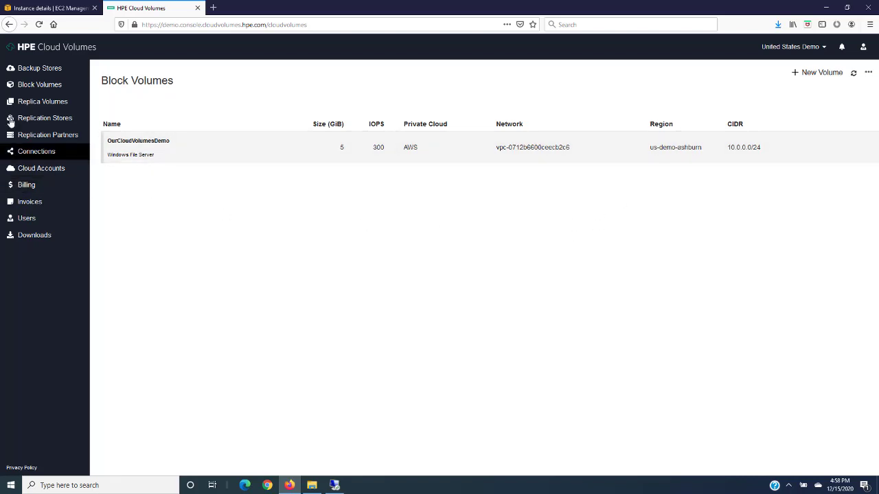
pyautogui.click(32, 157)
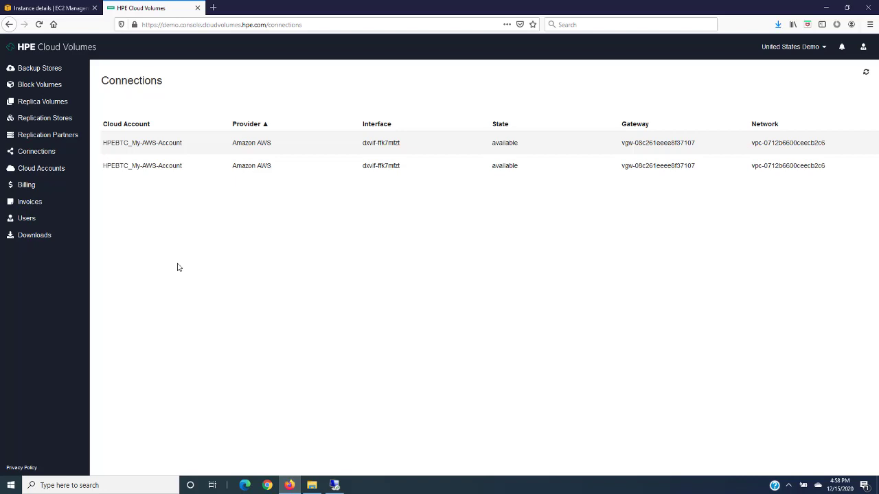
pyautogui.click(48, 9)
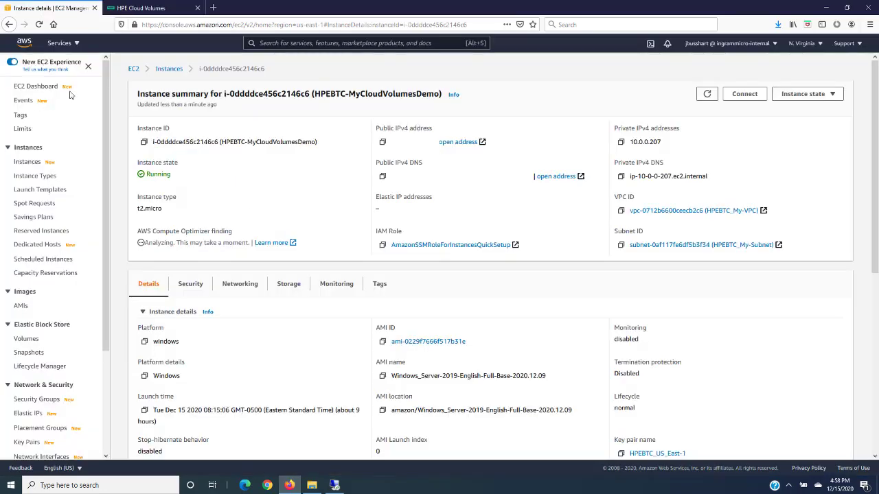
pyautogui.click(59, 43)
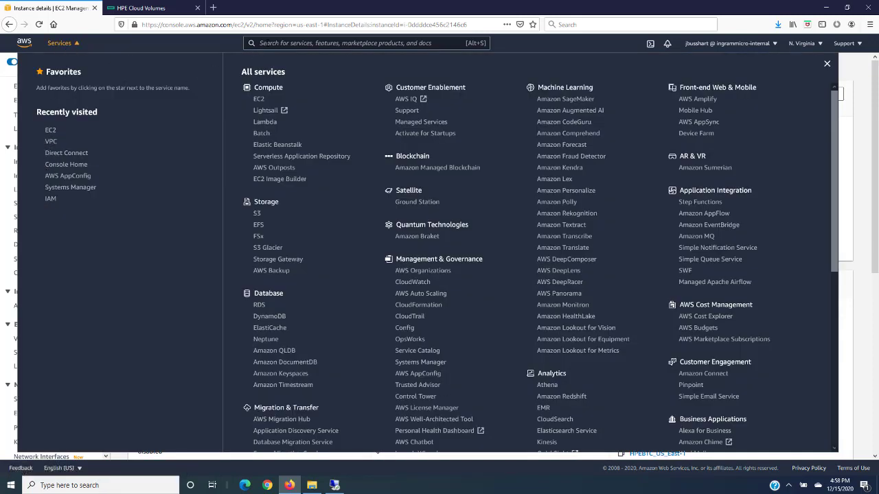
pyautogui.click(66, 162)
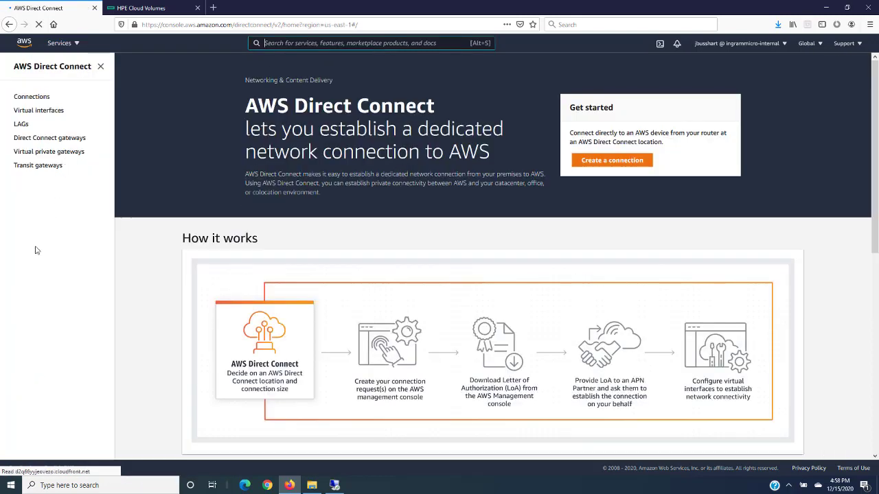
pyautogui.click(28, 112)
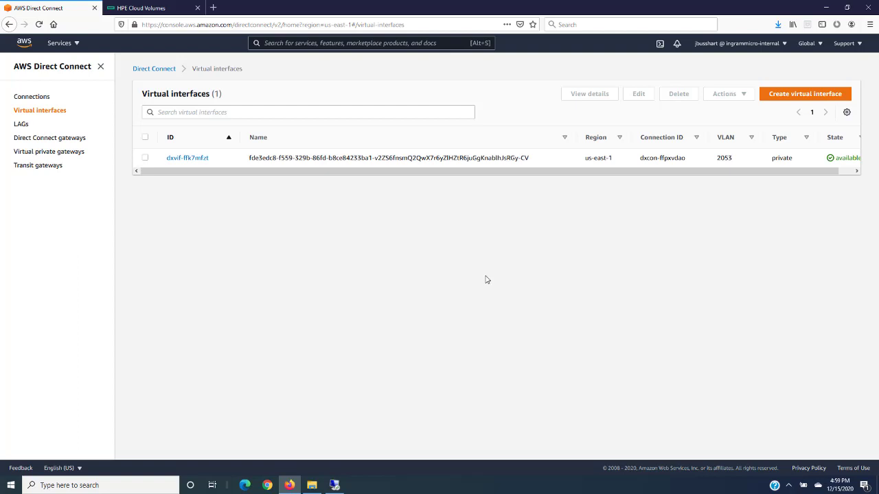
# Start a new VPC in the AWS VPC service with the name tag HPEBTC-DELETE-My-VPC.
pyautogui.click(70, 44)
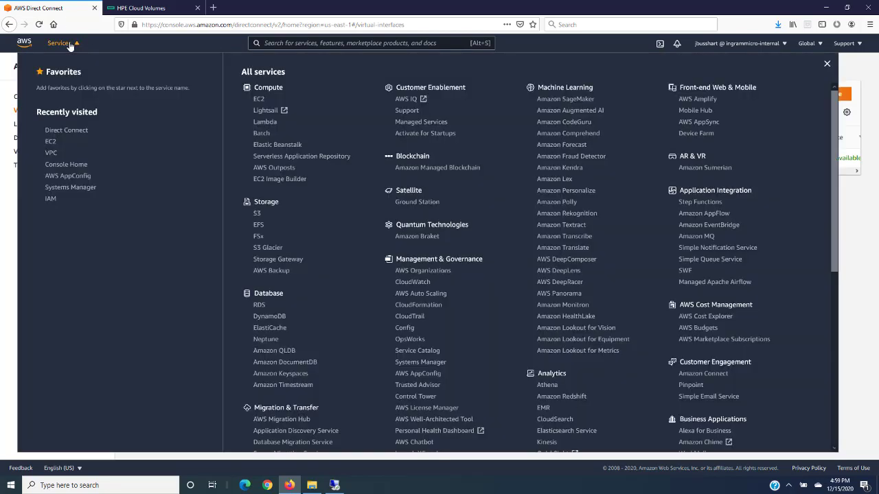
pyautogui.click(50, 156)
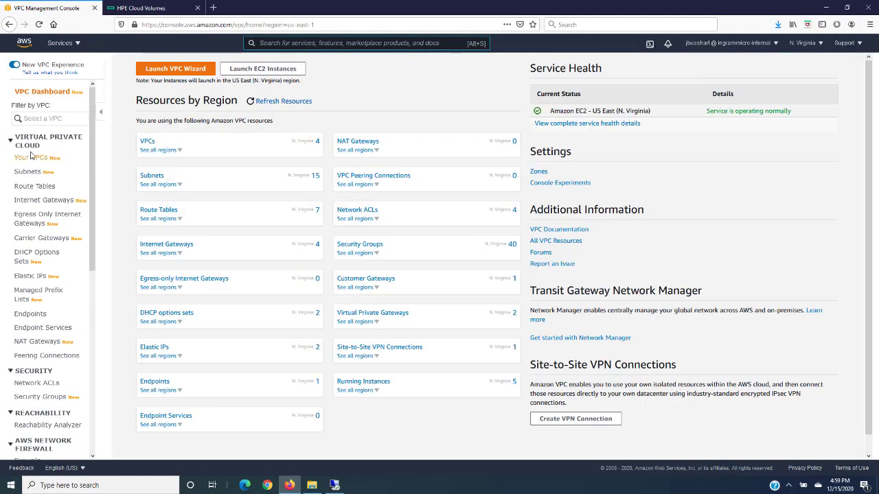
pyautogui.click(29, 158)
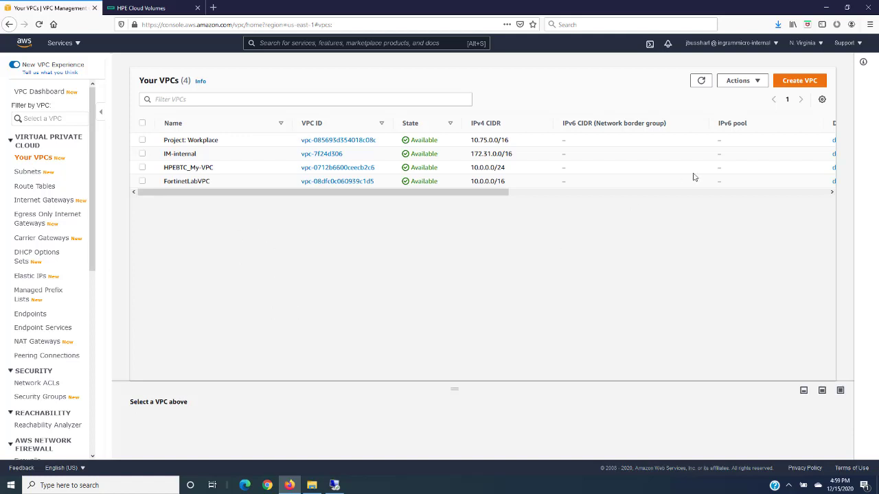
pyautogui.click(787, 82)
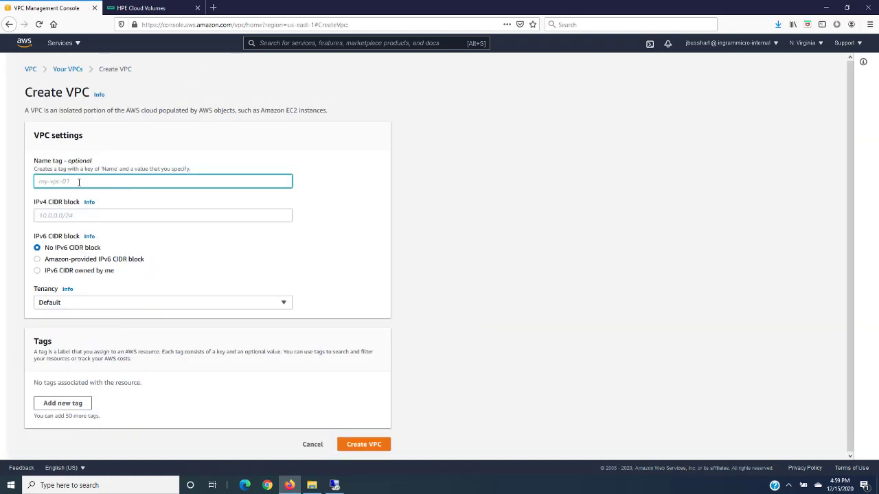
pyautogui.write('HP')
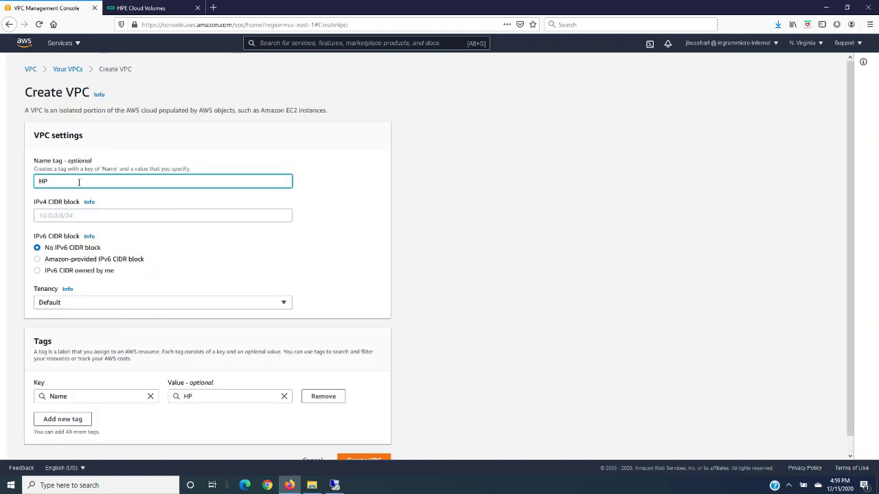
pyautogui.write('EBTC-DELETE-My')
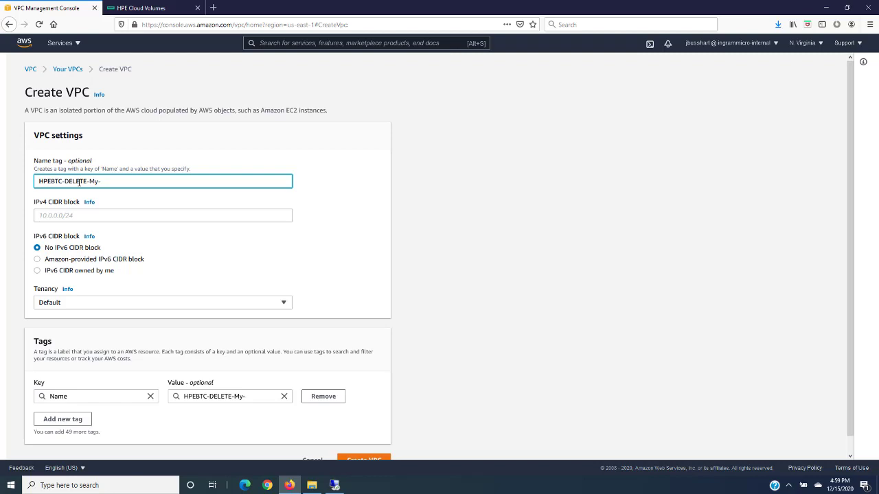
pyautogui.write('-VPC')
# Set the IPv4 CIDR block to 192.168.20.0/24 and create the VPC.
pyautogui.click(64, 218)
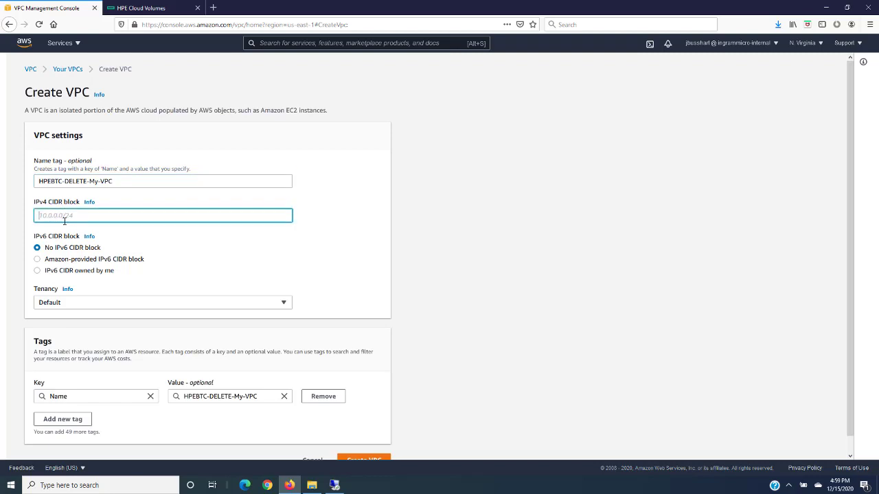
pyautogui.write('1')
pyautogui.write('92.168.20.0/24')
pyautogui.scroll(-1, 486, 315)
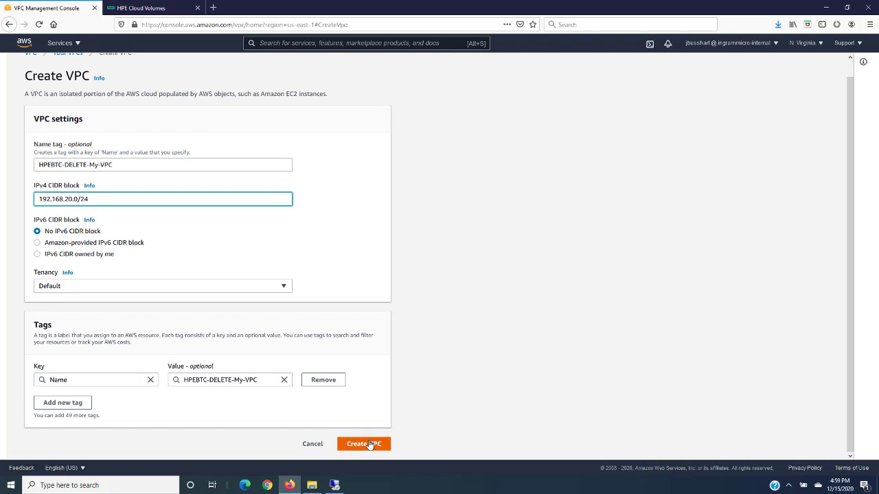
pyautogui.click(363, 444)
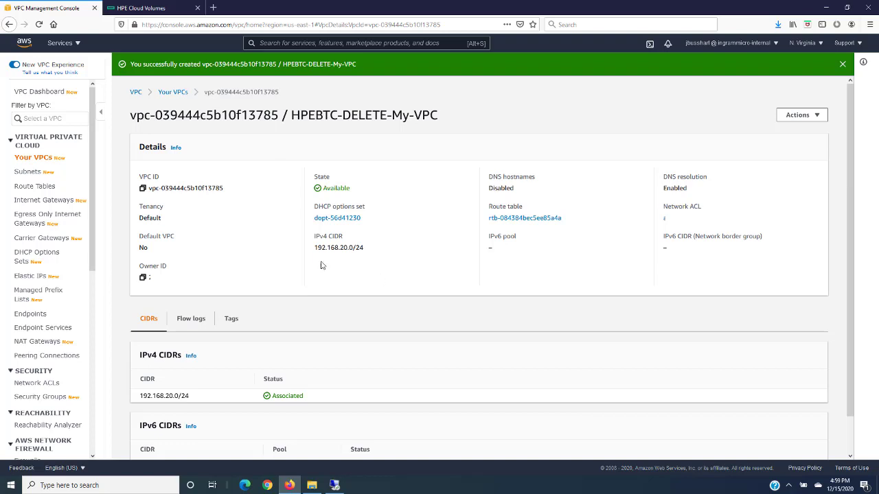
# Create a virtual private gateway named HPEBTC-DELETE-Virtual-Private-Gateway with the Amazon default ASN.
pyautogui.scroll(-3, 88, 234)
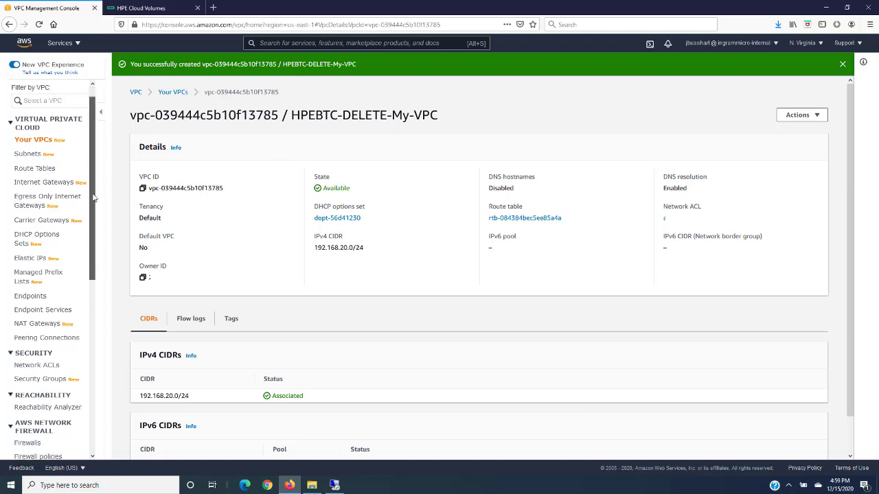
pyautogui.scroll(-5, 88, 234)
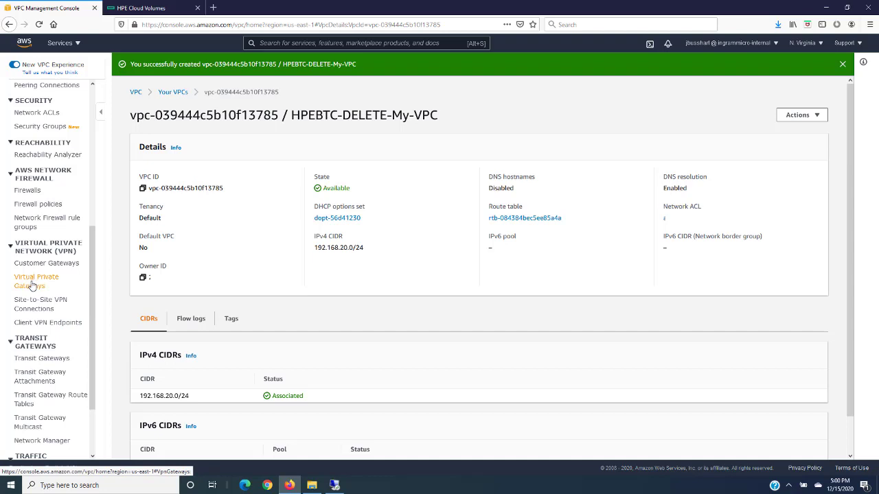
pyautogui.click(29, 282)
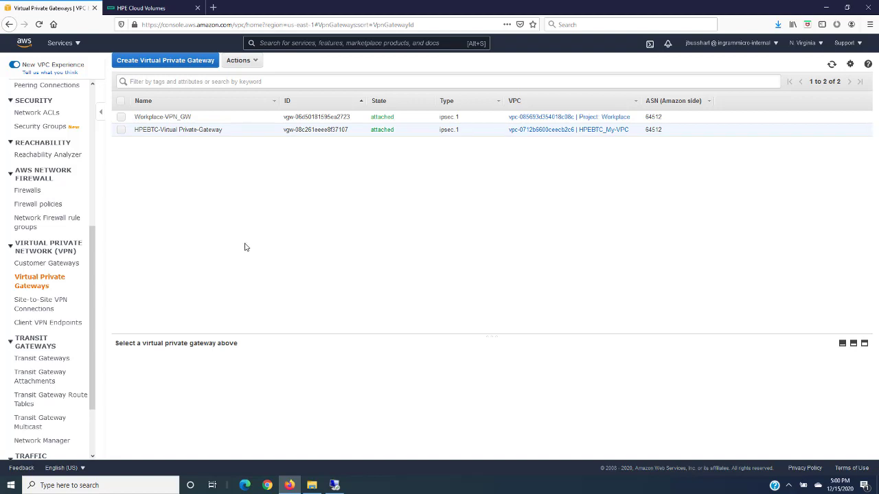
pyautogui.click(145, 63)
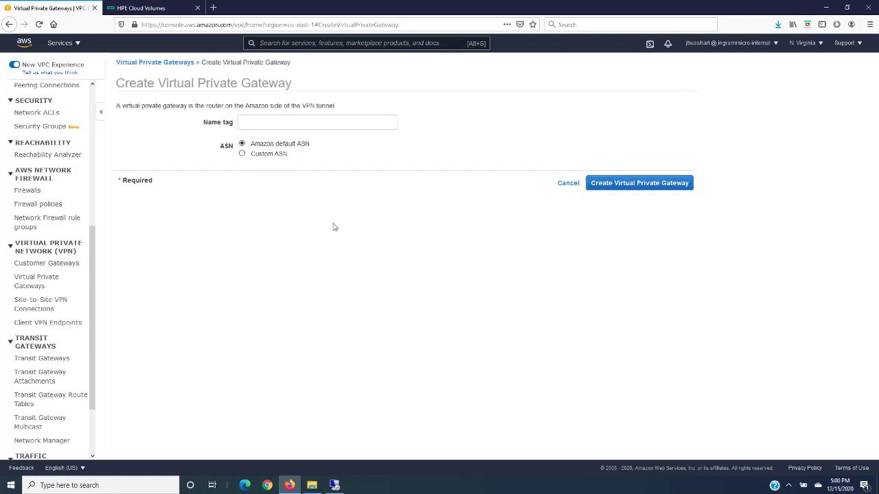
pyautogui.click(148, 123)
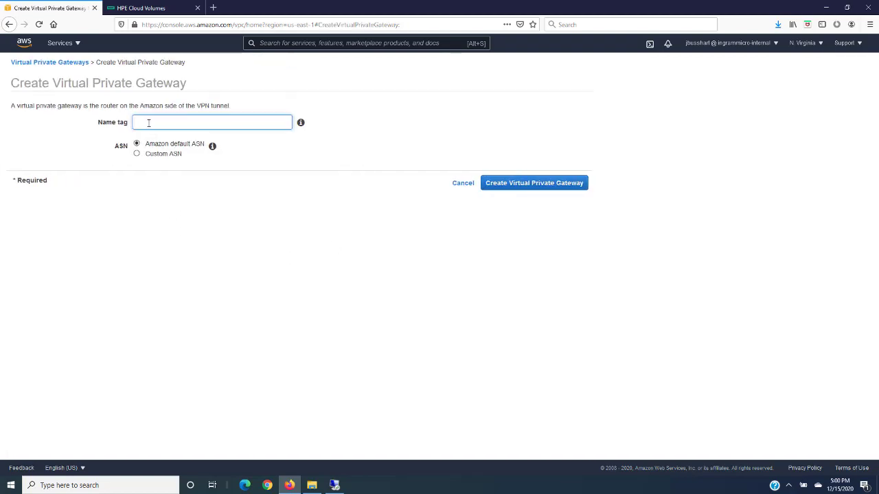
pyautogui.write('BTC')
pyautogui.press('BackSpace')
pyautogui.press('BackSpace')
pyautogui.press('BackSpace')
pyautogui.write('HPEBTC-DELETE-Virtual-Priva')
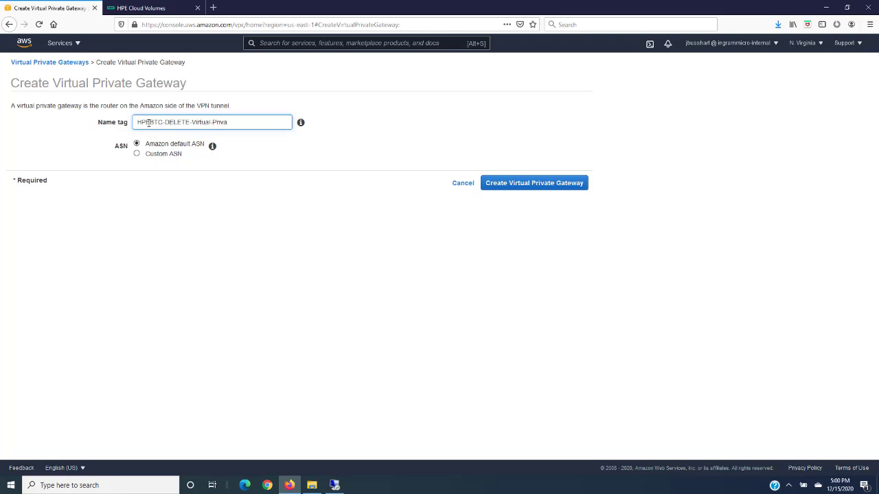
pyautogui.write('te-Gateway')
pyautogui.click(540, 185)
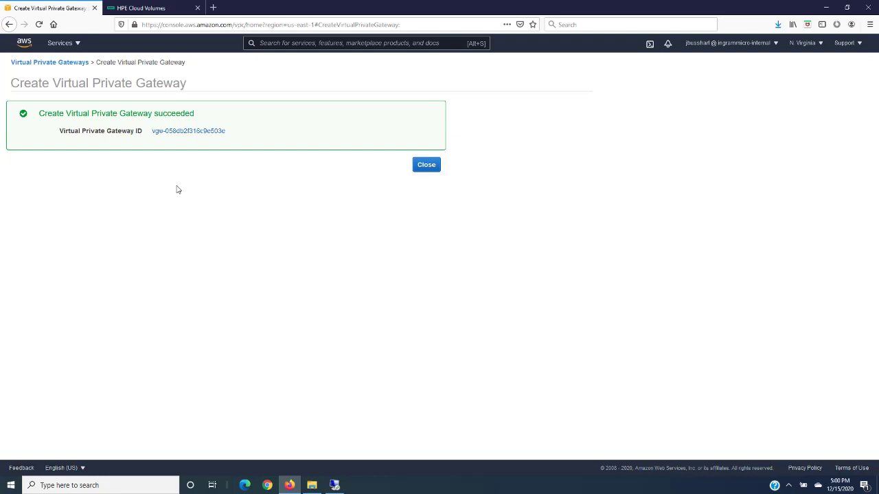
# Attach the HPEBTC-DELETE-Virtual-Private-Gateway to the HPEBTC-DELETE-My-VPC VPC.
pyautogui.click(192, 130)
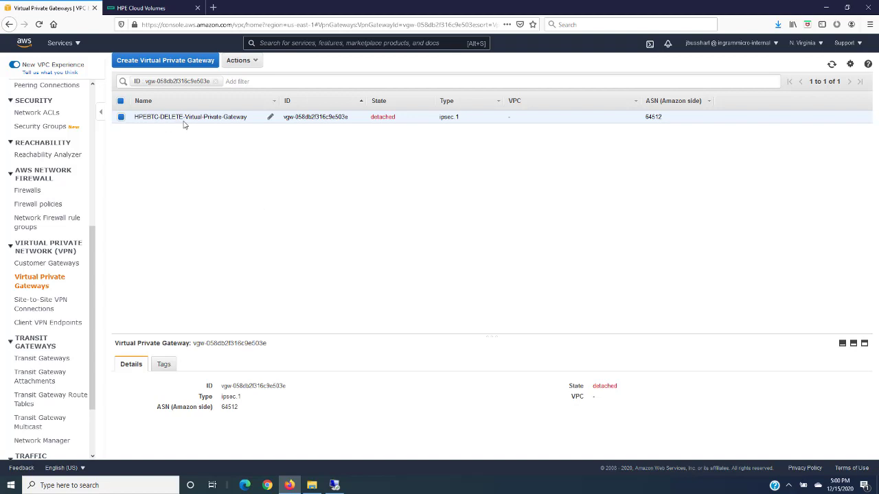
pyautogui.click(255, 62)
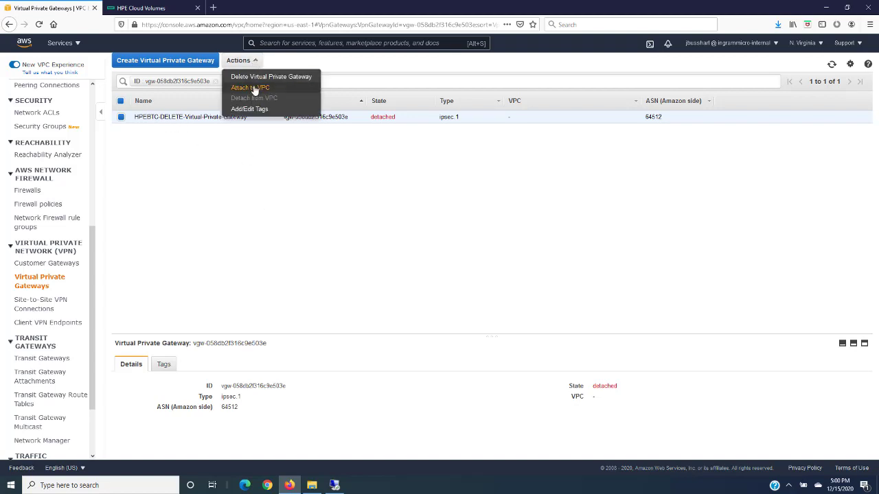
pyautogui.click(252, 88)
pyautogui.click(285, 147)
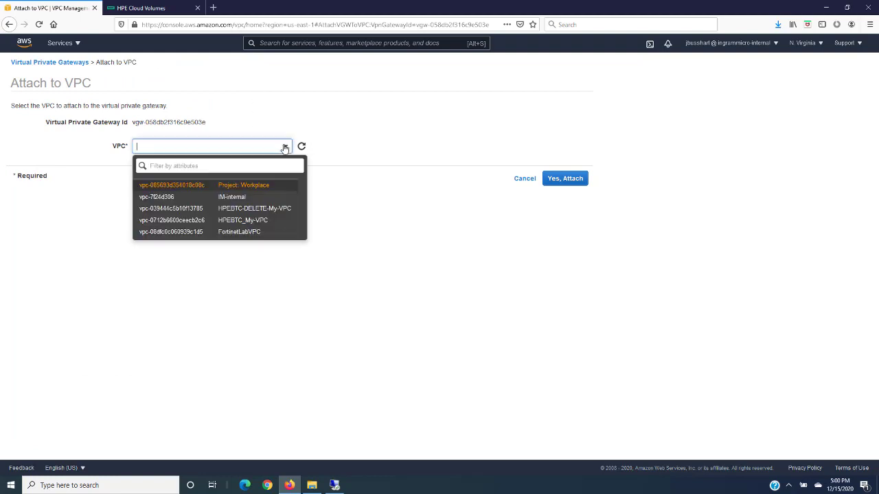
pyautogui.click(186, 213)
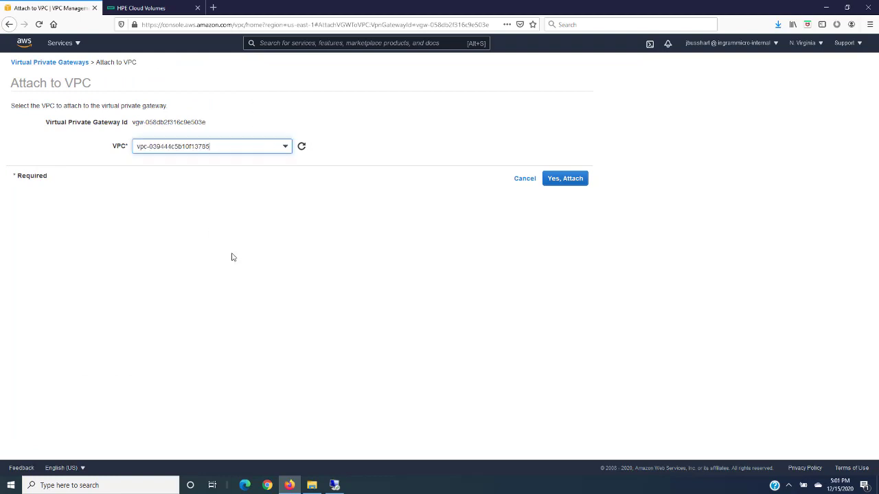
pyautogui.click(570, 181)
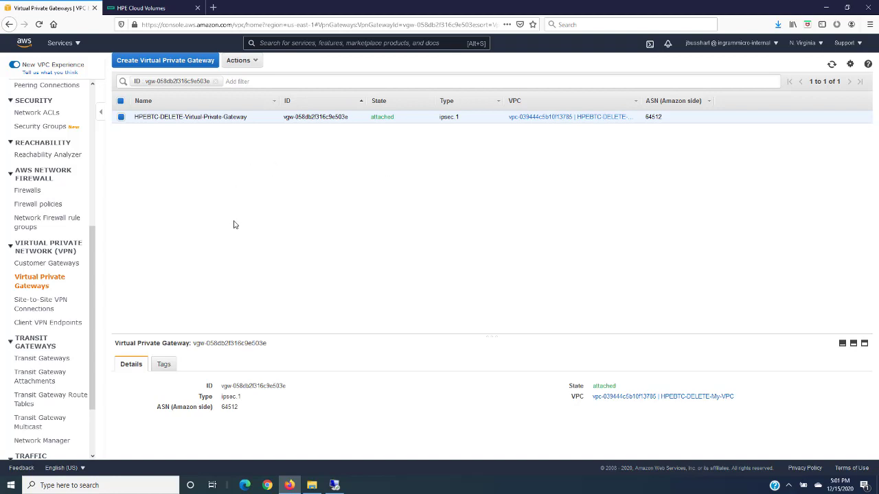
# Name the unnamed route table of HPEBTC-DELETE-My-VPC HPEBTC-DELETE-Route-Table.
pyautogui.moveTo(94, 266); pyautogui.dragTo(111, 120)
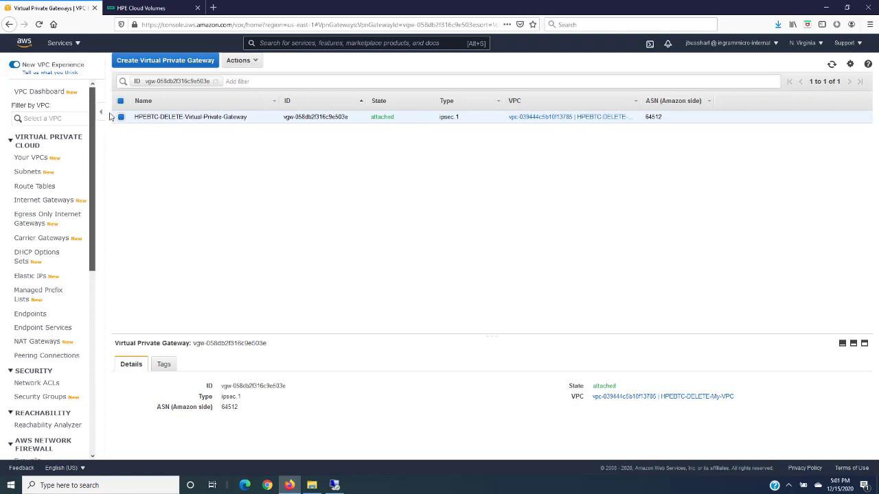
pyautogui.click(35, 187)
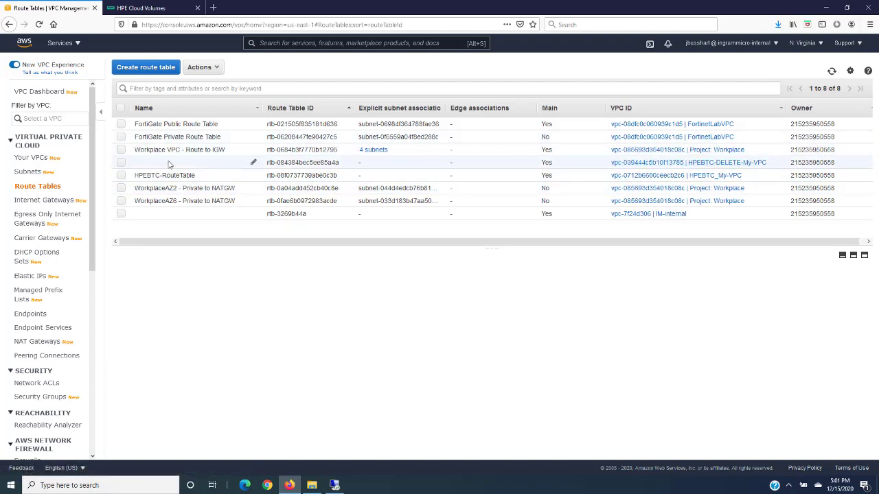
pyautogui.click(253, 164)
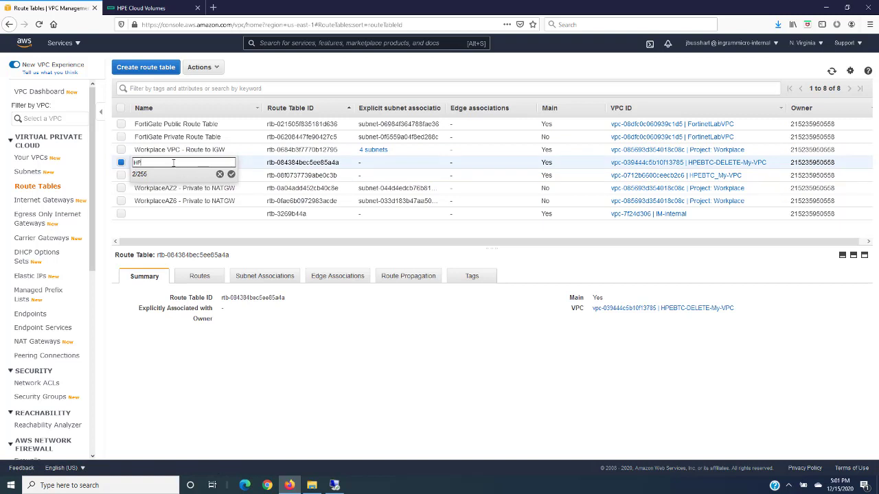
pyautogui.write('HPEBTC-DELETE-Route-Table')
pyautogui.click(231, 175)
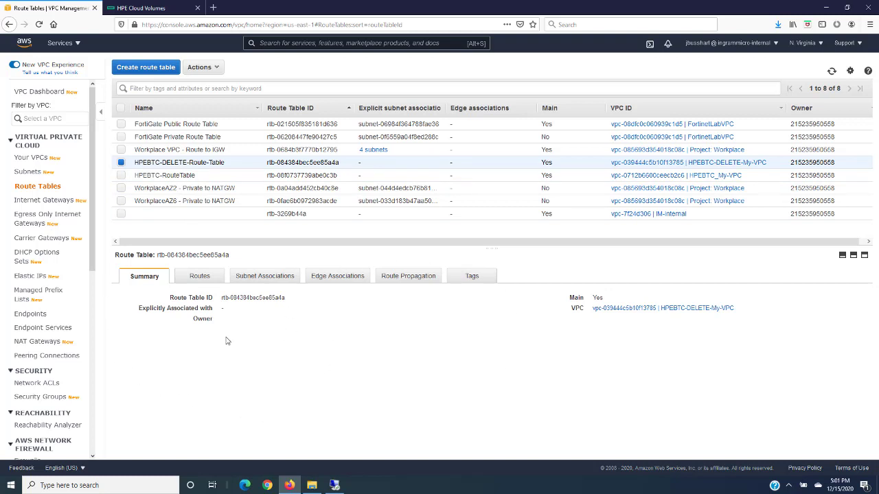
# Enable route propagation from HPEBTC-DELETE-Virtual-Private-Gateway on HPEBTC-DELETE-Route-Table and save it.
pyautogui.click(411, 286)
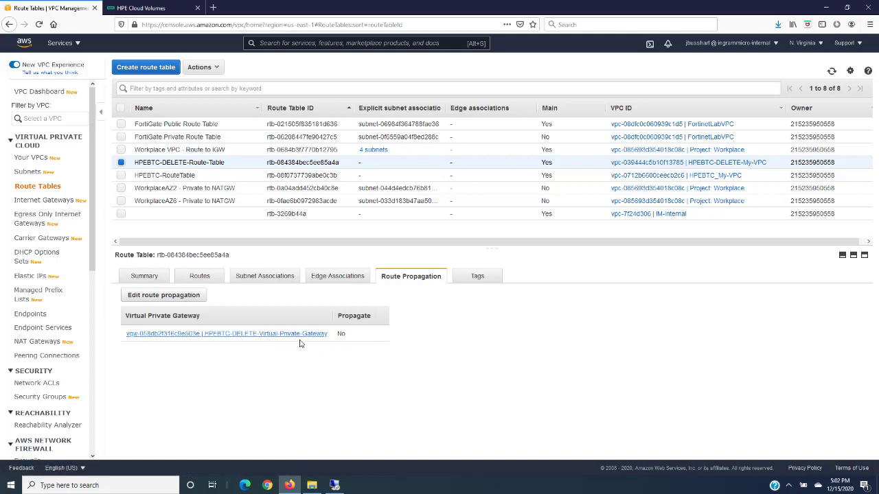
pyautogui.click(163, 295)
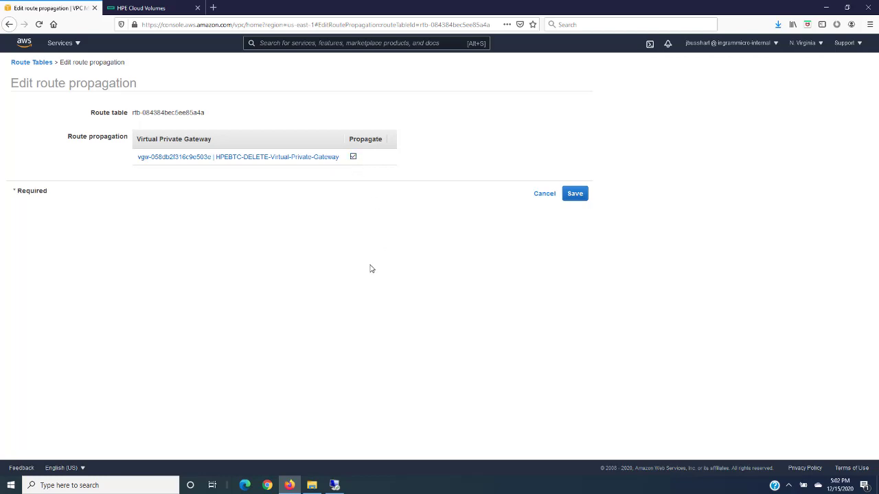
pyautogui.click(575, 196)
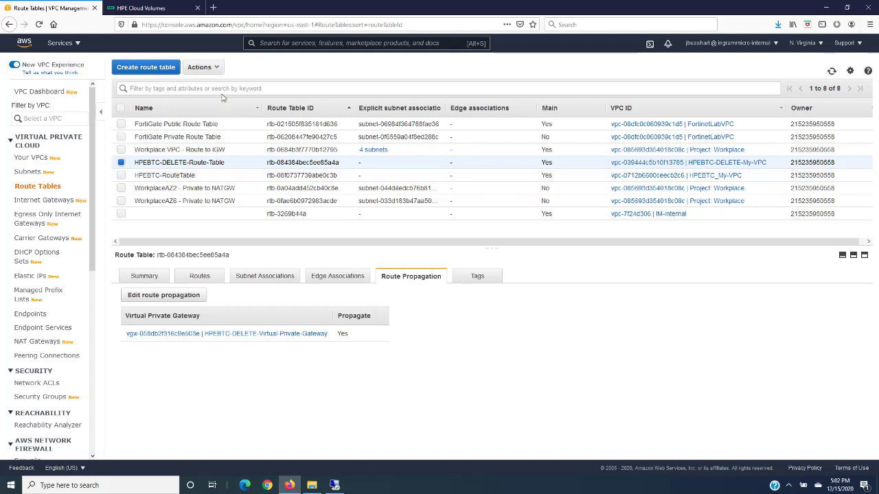
# Switch to HPE Cloud Volumes and start a new block volume for HPEBTC_My-AWS-Account in us-east-1 with Manual Entry as the cloud network.
pyautogui.click(137, 7)
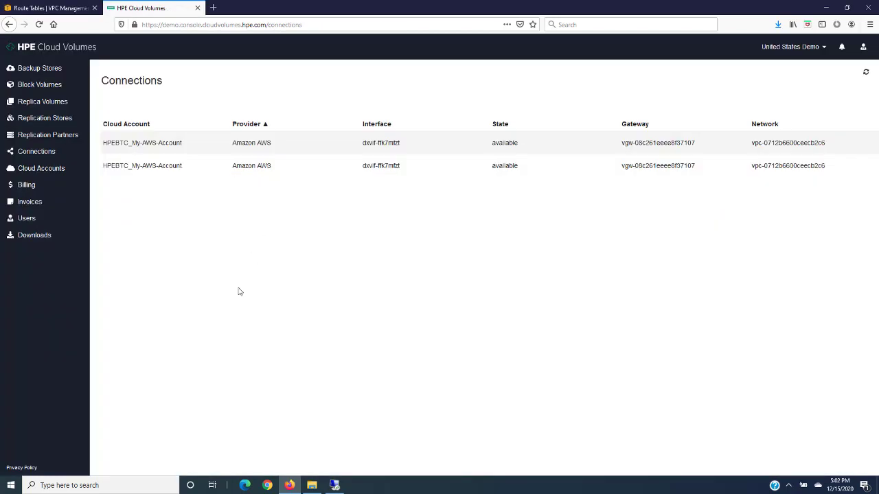
pyautogui.click(40, 90)
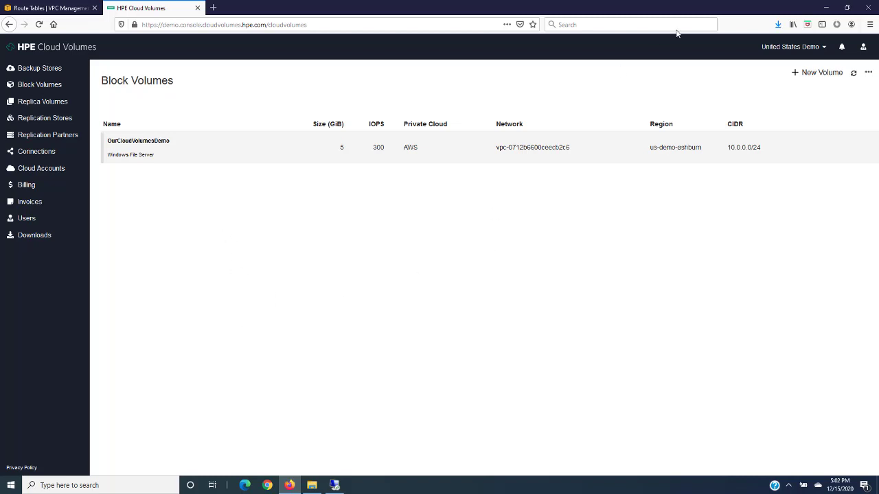
pyautogui.click(810, 72)
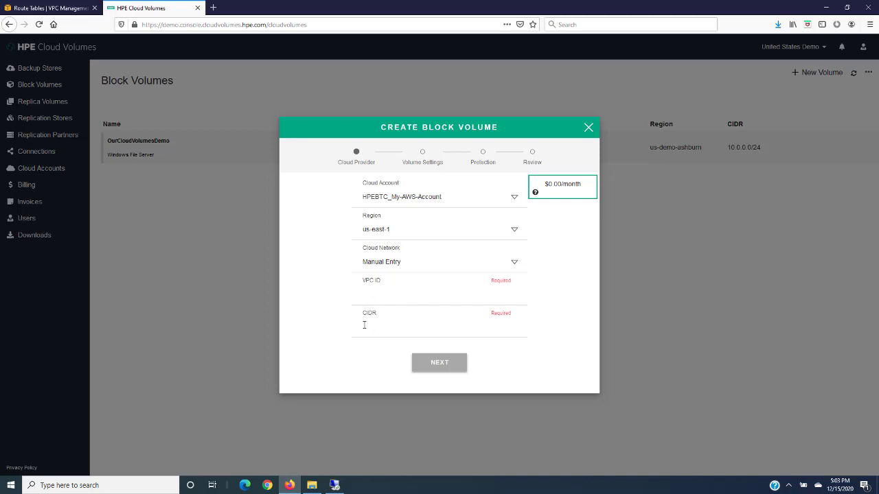
# Switch to the AWS VPC console and copy the VPC ID of HPEBTC-DELETE-My-VPC from its details.
pyautogui.click(77, 8)
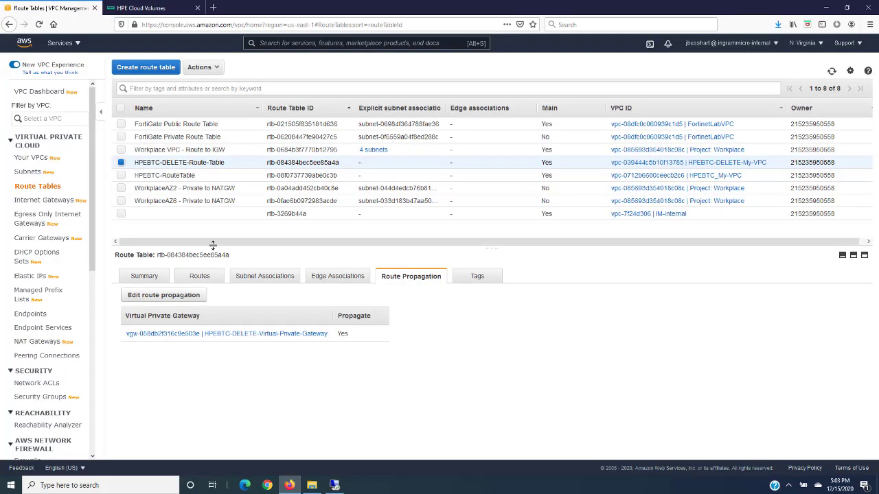
pyautogui.click(26, 159)
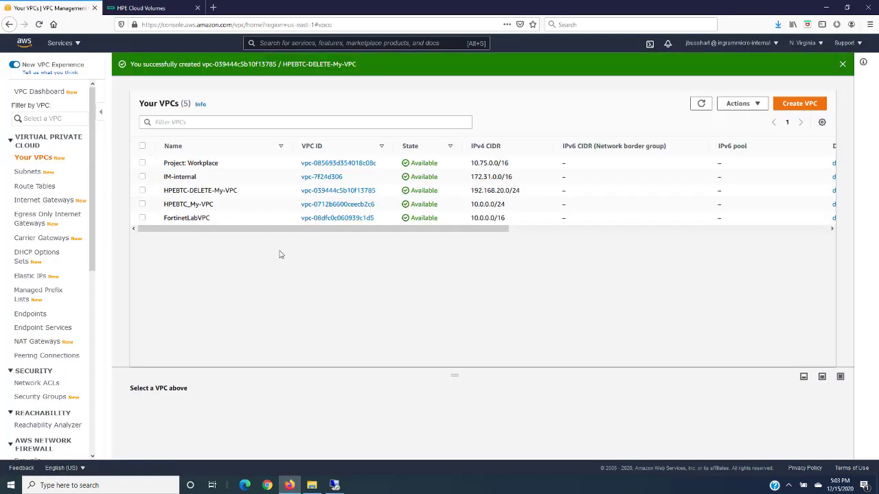
pyautogui.click(317, 192)
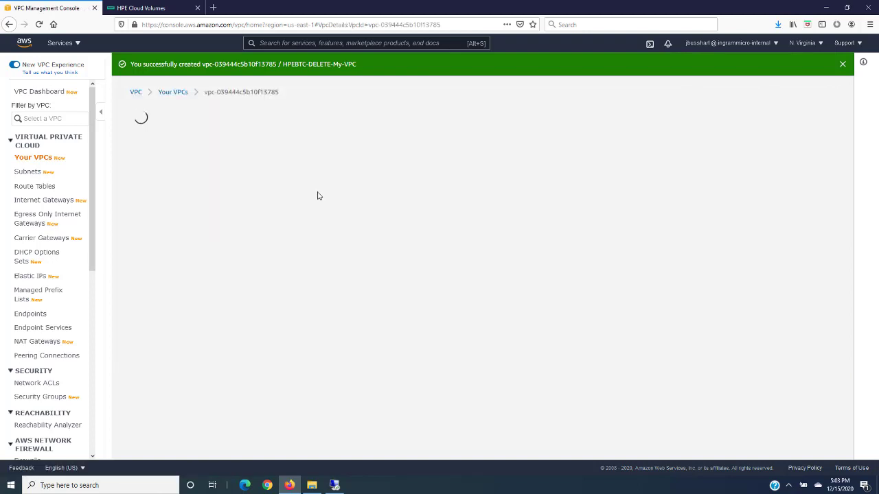
pyautogui.click(143, 188)
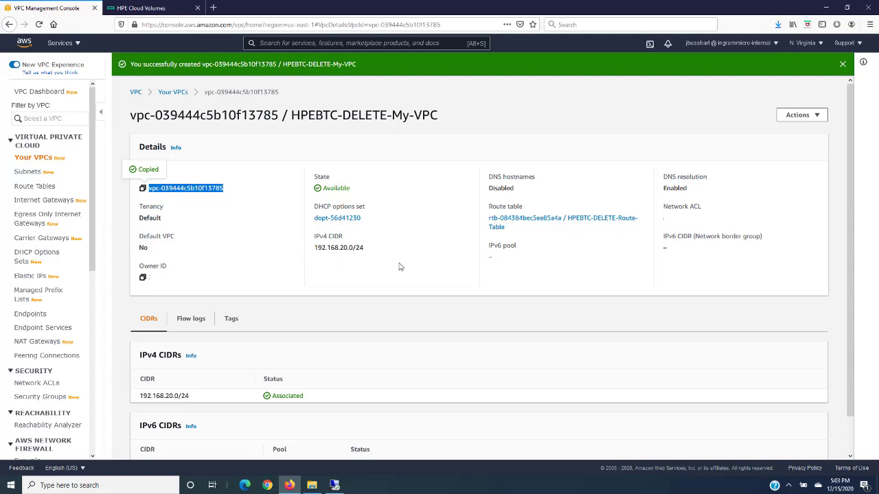
# Back in HPE Cloud Volumes, fill in the copied VPC ID and CIDR 192.168.20.0/24 for the new block volume and proceed to the volume settings.
pyautogui.click(152, 11)
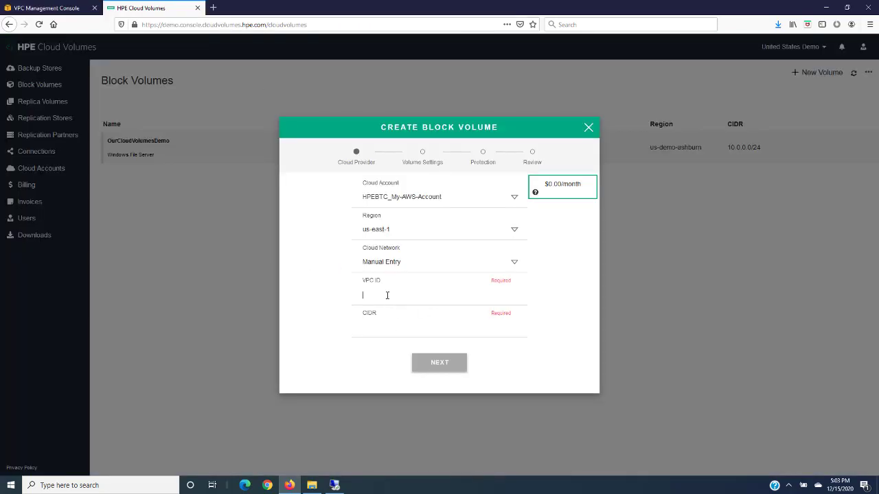
pyautogui.hotkey('ctrl', 'v')
pyautogui.write('1')
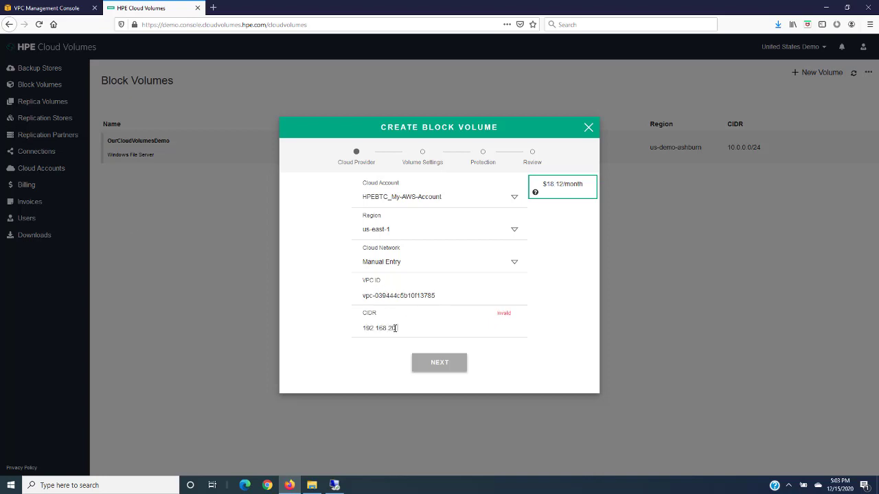
pyautogui.write('92.168.20.0/24')
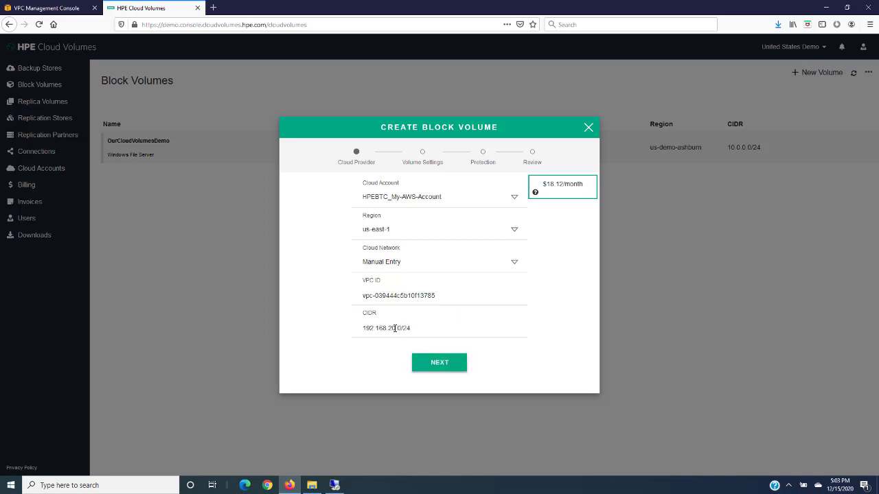
pyautogui.click(438, 364)
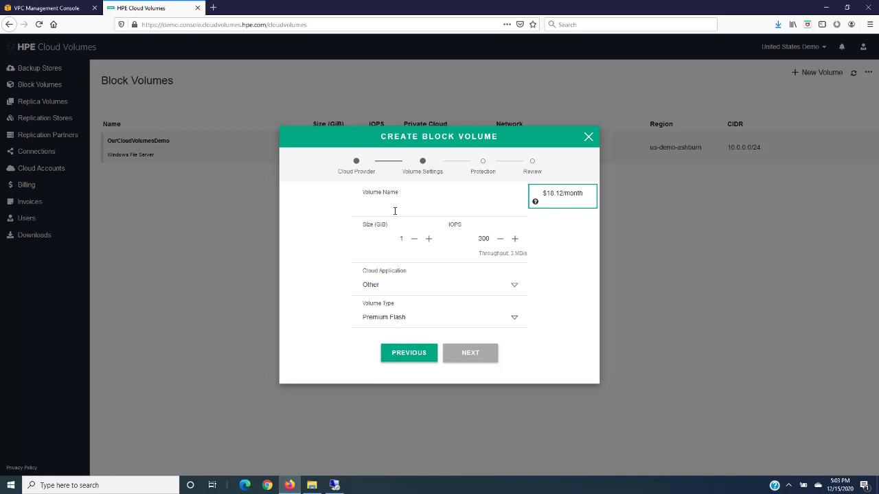
# Name the volume DELETE-Volume, set its size to 5 GiB, application to Windows File Server and type to General Purpose Flash, and continue to protection.
pyautogui.write('DELETE-Volume')
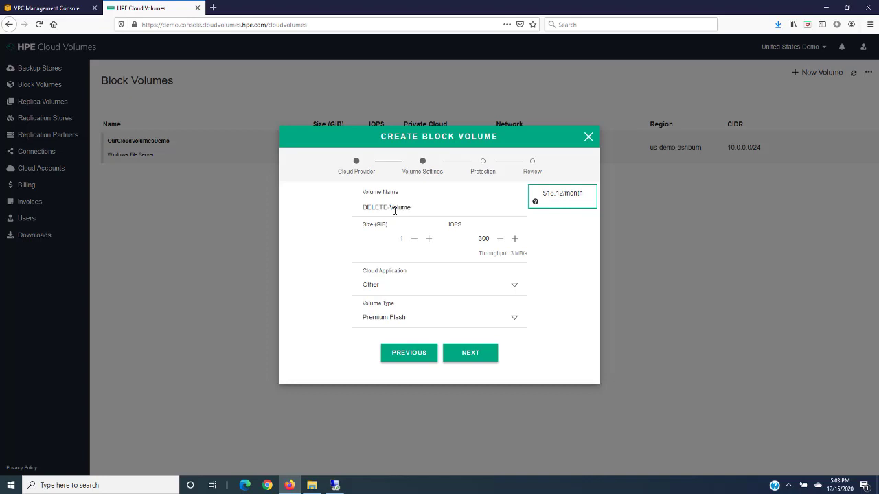
pyautogui.click(428, 238)
pyautogui.click(429, 238)
pyautogui.click(515, 288)
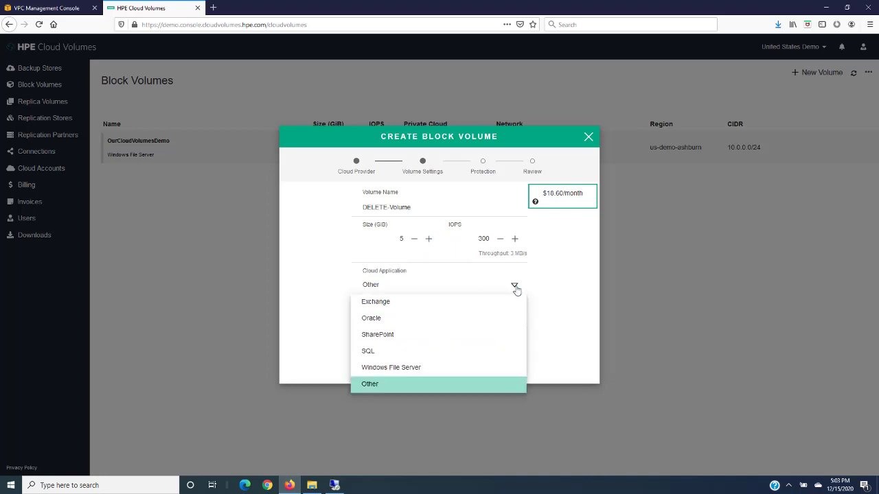
pyautogui.click(385, 368)
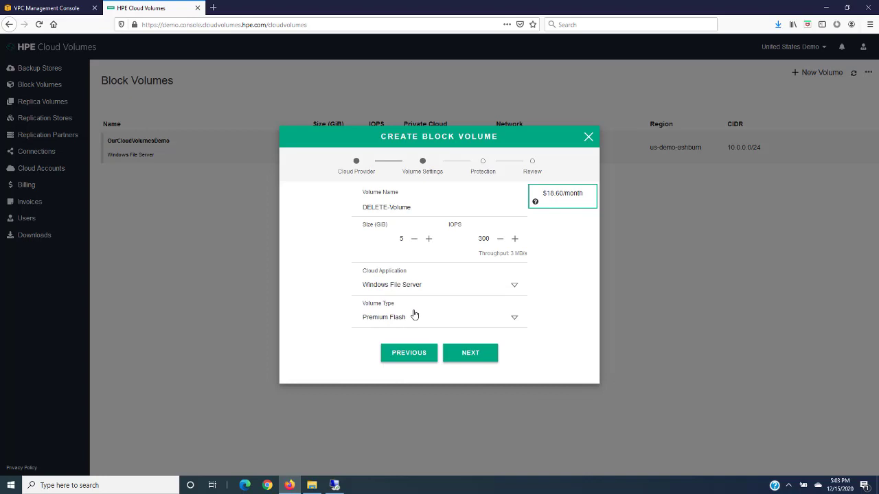
pyautogui.click(515, 321)
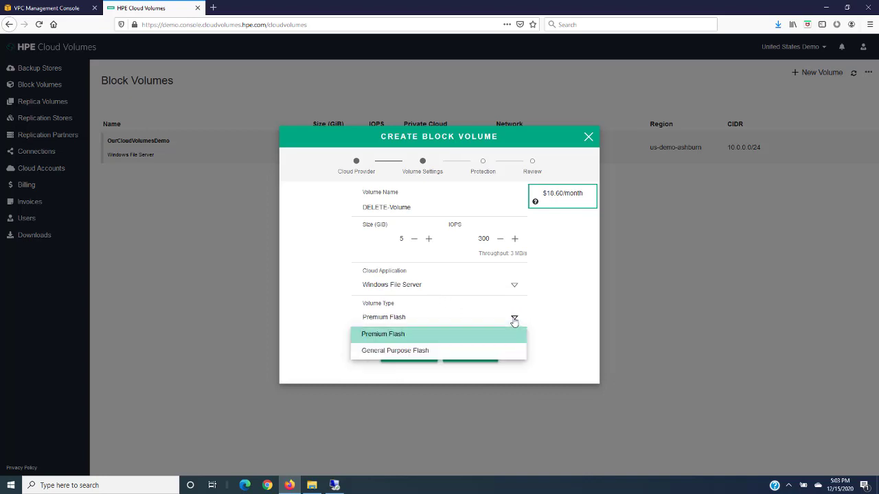
pyautogui.click(408, 350)
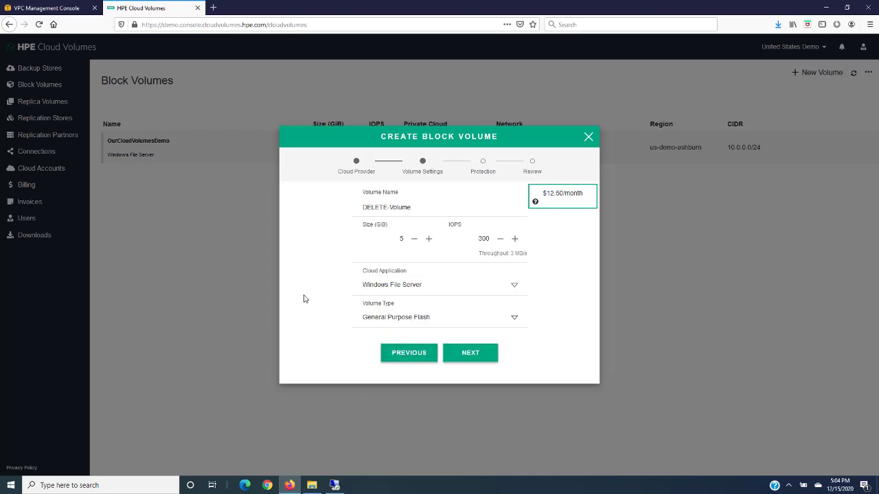
pyautogui.click(472, 353)
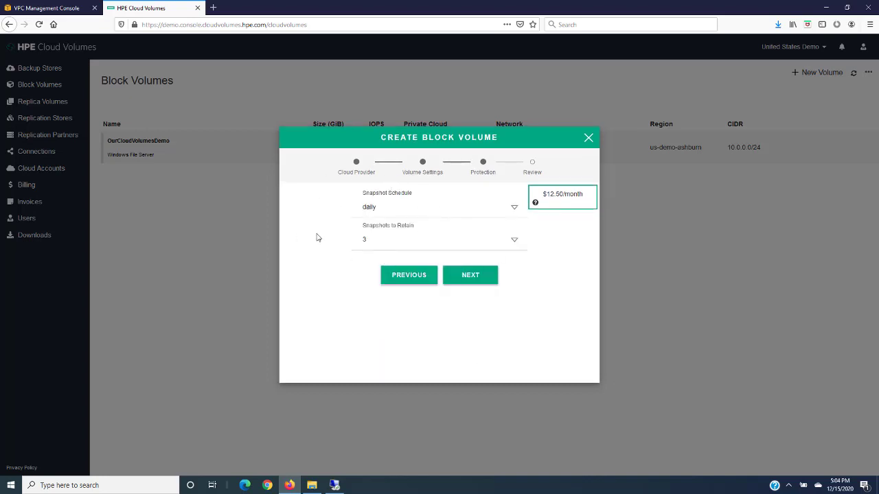
# Set the snapshot schedule to twicedaily with 4 snapshots retained and confirm creation of the block volume.
pyautogui.click(515, 209)
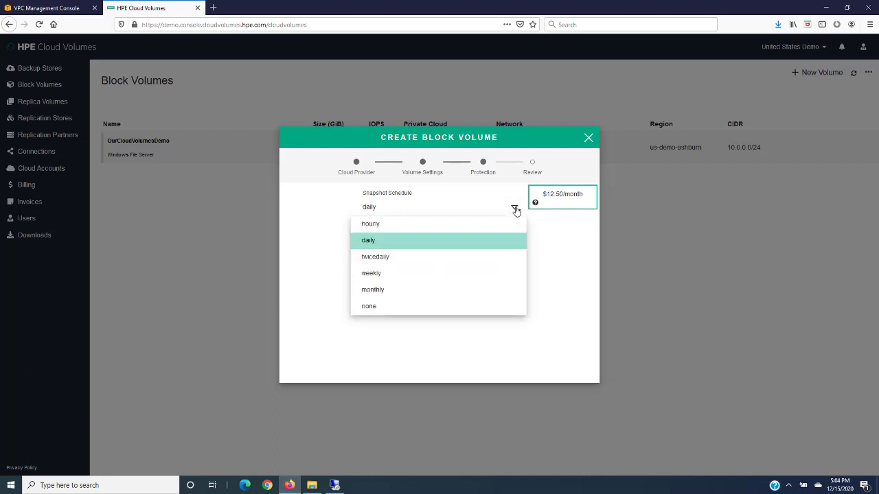
pyautogui.click(515, 209)
pyautogui.click(514, 210)
pyautogui.click(377, 259)
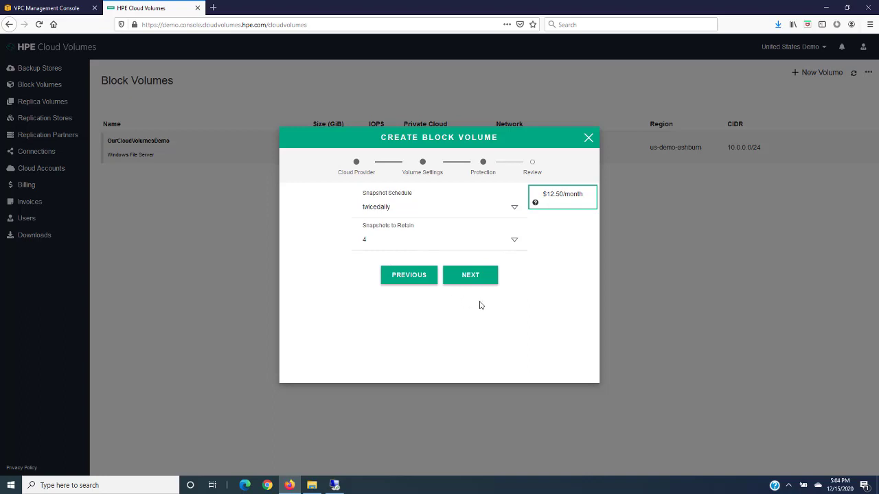
pyautogui.click(515, 240)
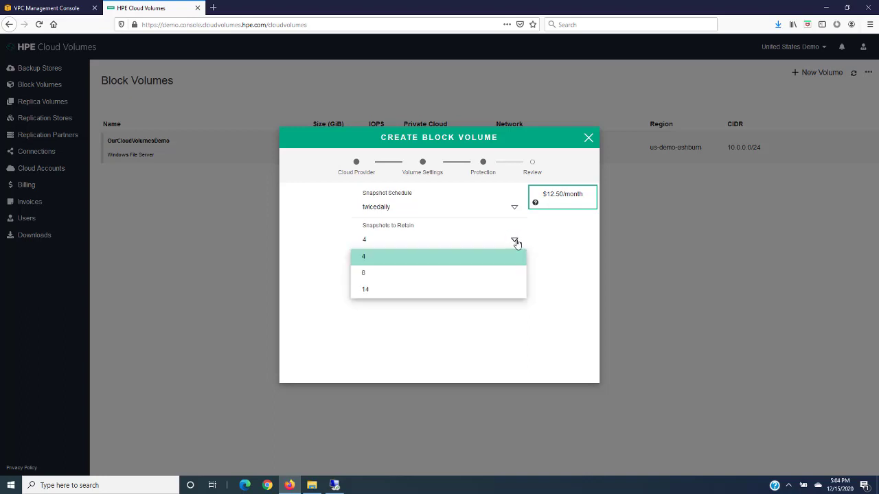
pyautogui.click(514, 241)
pyautogui.click(486, 282)
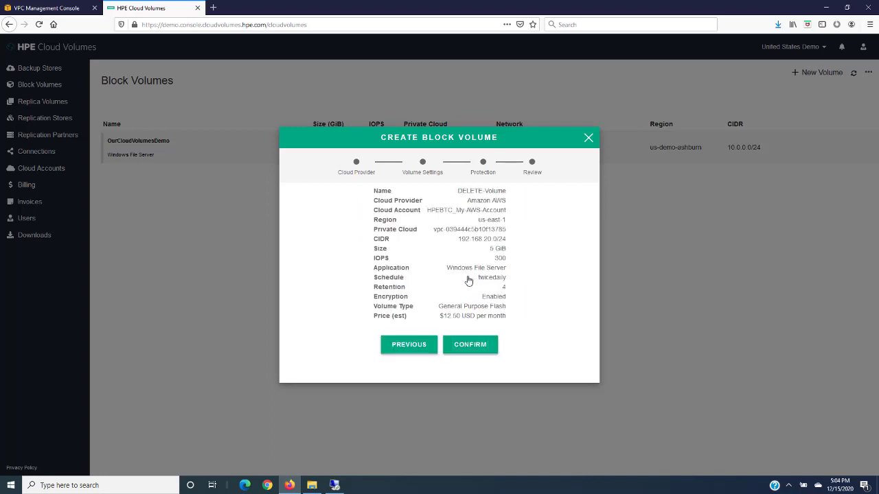
pyautogui.click(474, 346)
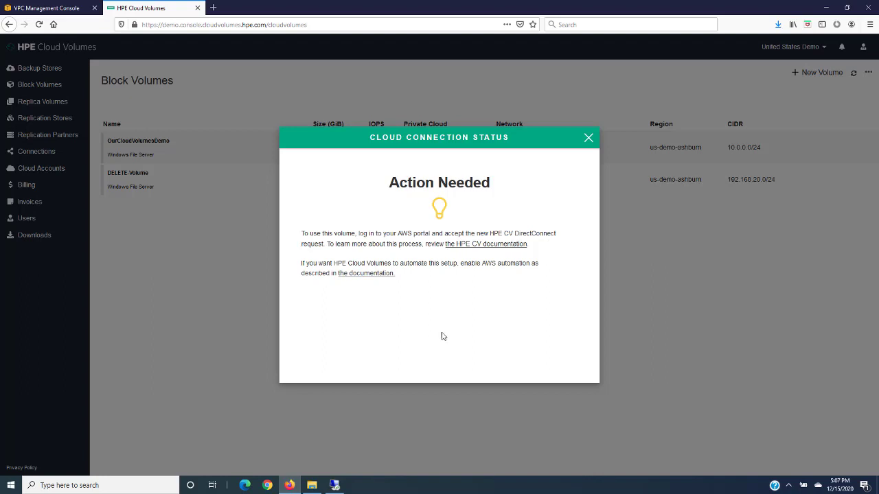
pyautogui.click(587, 138)
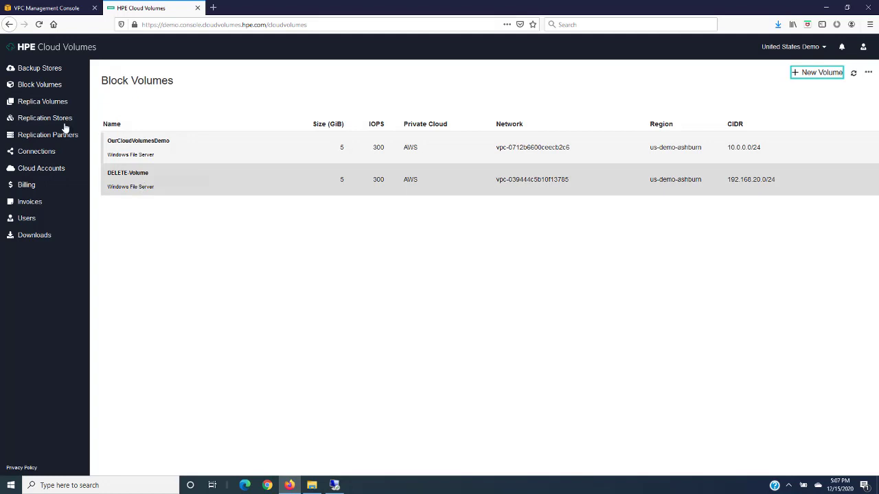
# Review the HPE Cloud Volumes connections, switch to AWS Direct Connect and open the details of virtual interface dxvif-ffk9h83f.
pyautogui.click(26, 153)
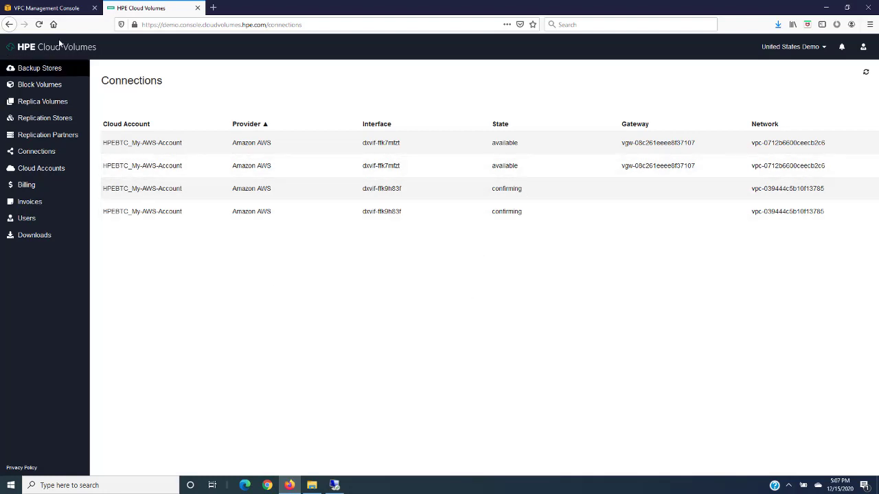
pyautogui.click(43, 8)
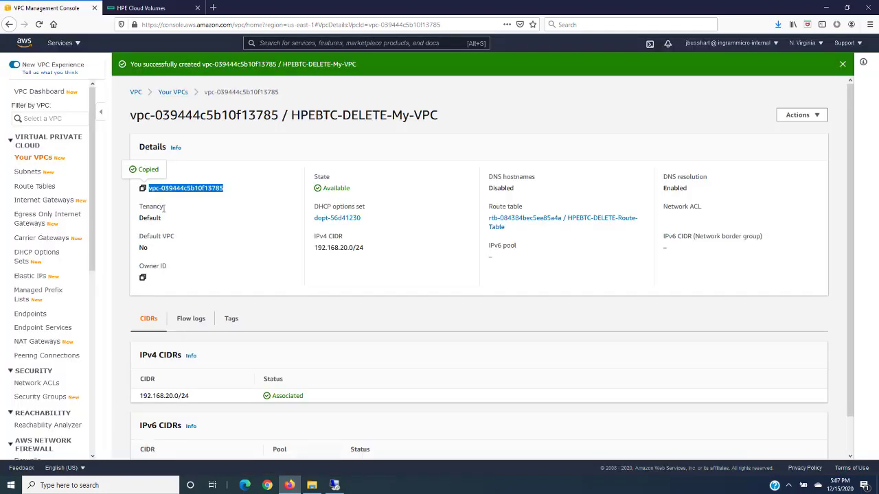
pyautogui.click(62, 44)
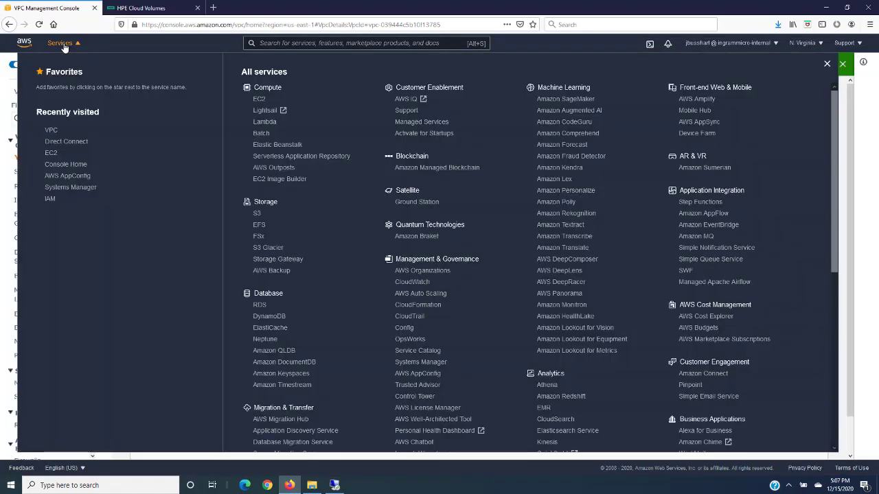
pyautogui.click(55, 142)
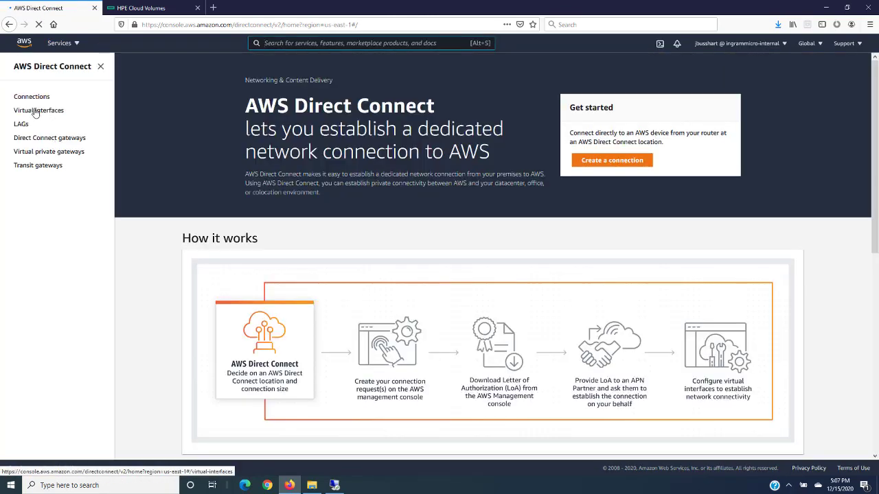
pyautogui.click(35, 111)
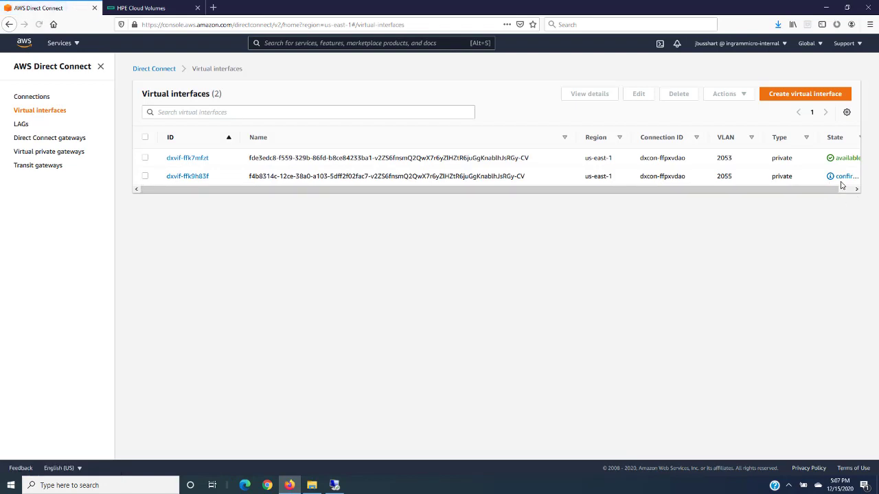
pyautogui.click(180, 176)
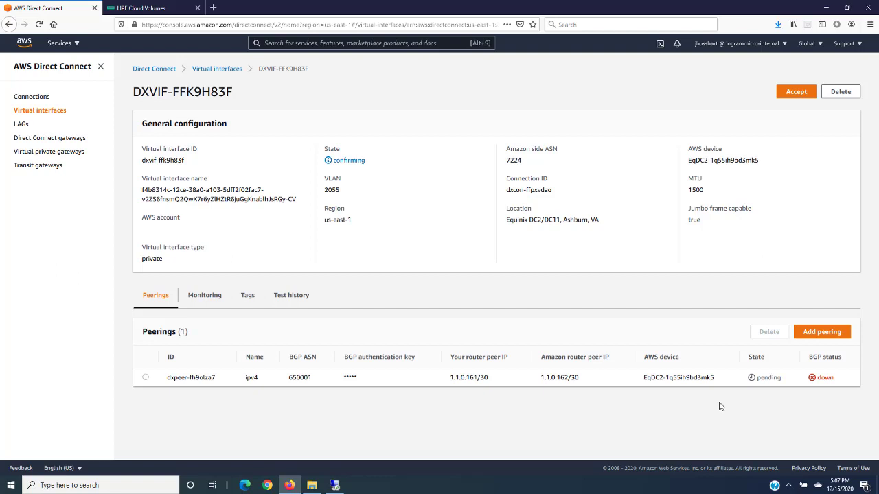
# Accept the virtual interface with gateway type Virtual Private Gateway, attaching it to HPEBTC-DELETE-Virtual-Private-Gateway.
pyautogui.click(796, 93)
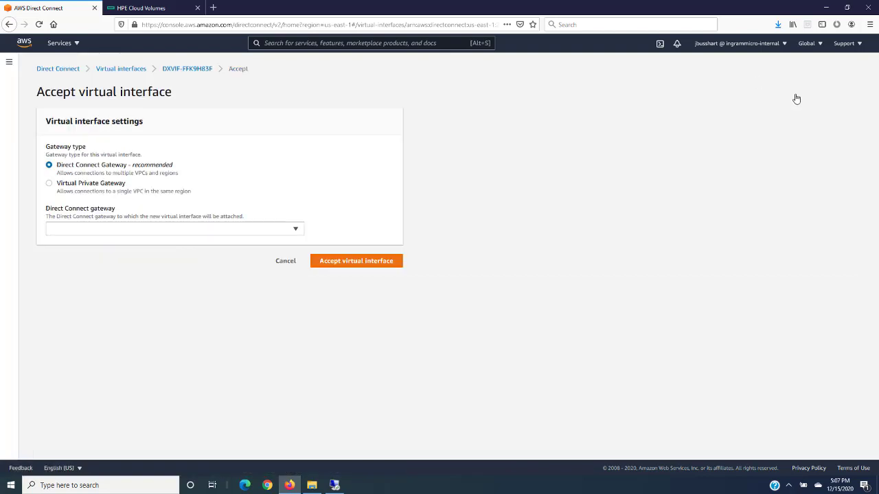
pyautogui.click(49, 184)
pyautogui.click(296, 229)
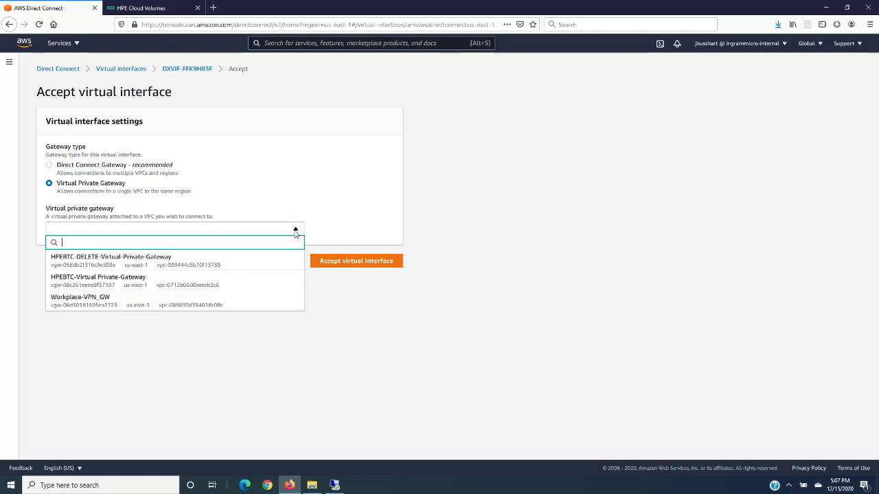
pyautogui.click(167, 259)
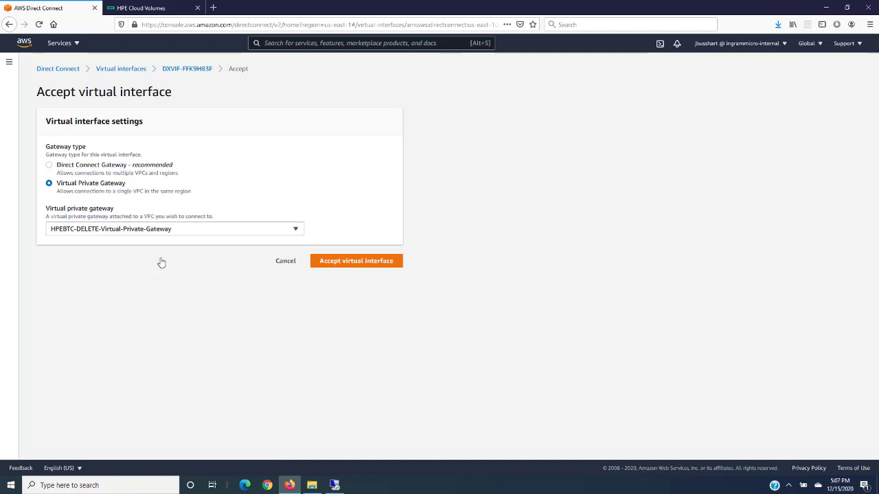
pyautogui.click(348, 261)
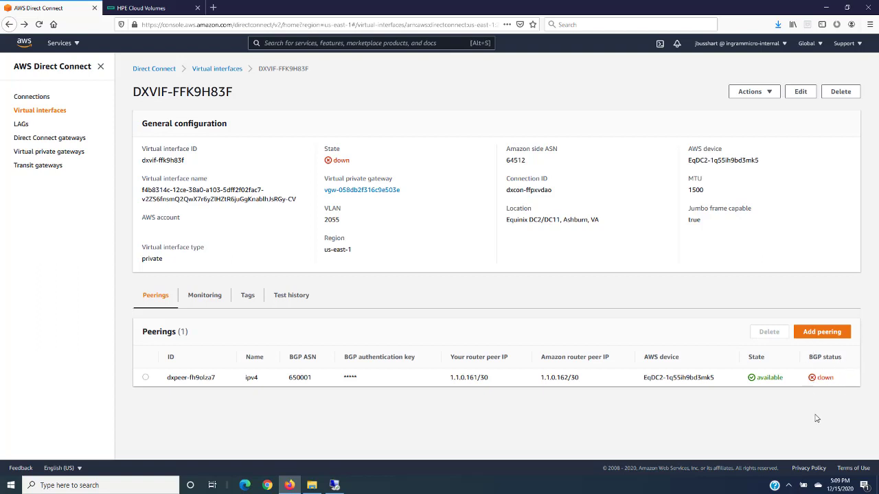
# Check the state of the dxvif-ffk9h83f connections in HPE Cloud Volumes and of the virtual interface in AWS Direct Connect.
pyautogui.click(152, 7)
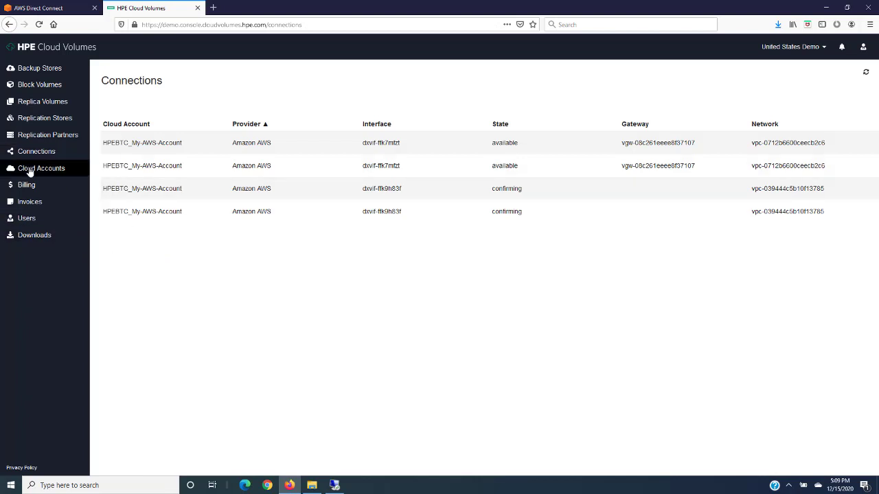
pyautogui.click(40, 135)
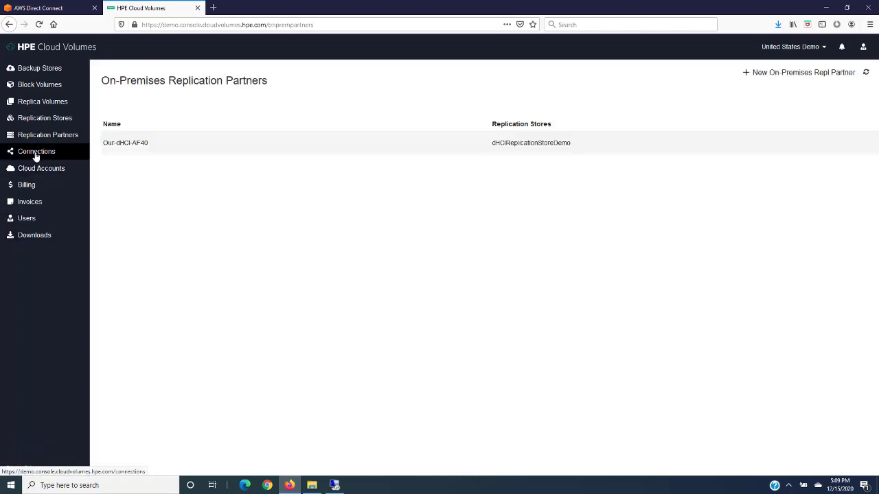
pyautogui.click(35, 154)
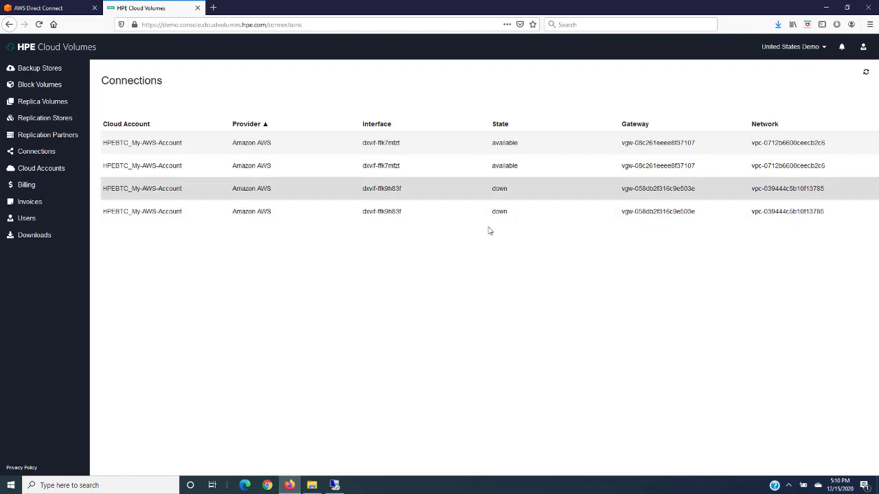
pyautogui.click(55, 14)
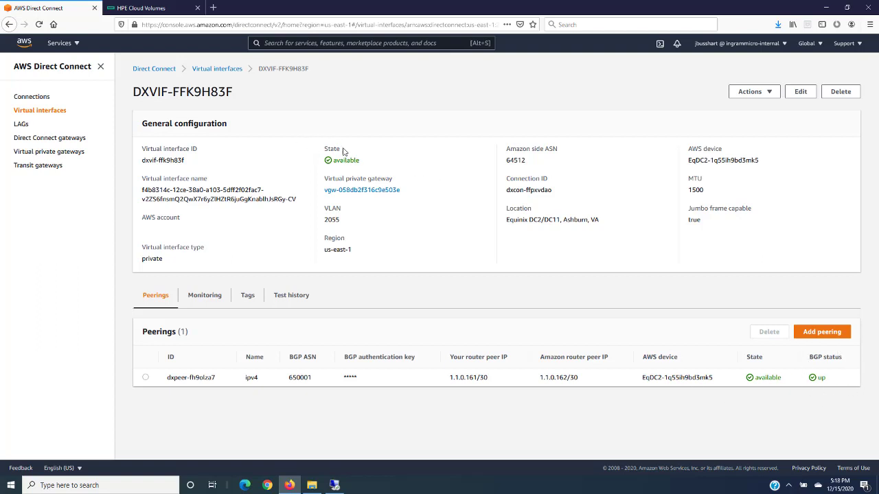
pyautogui.click(150, 8)
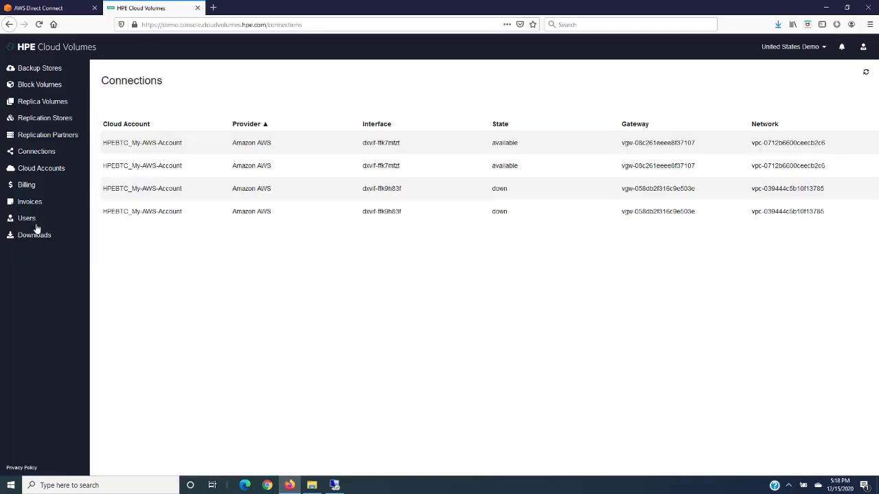
pyautogui.click(30, 169)
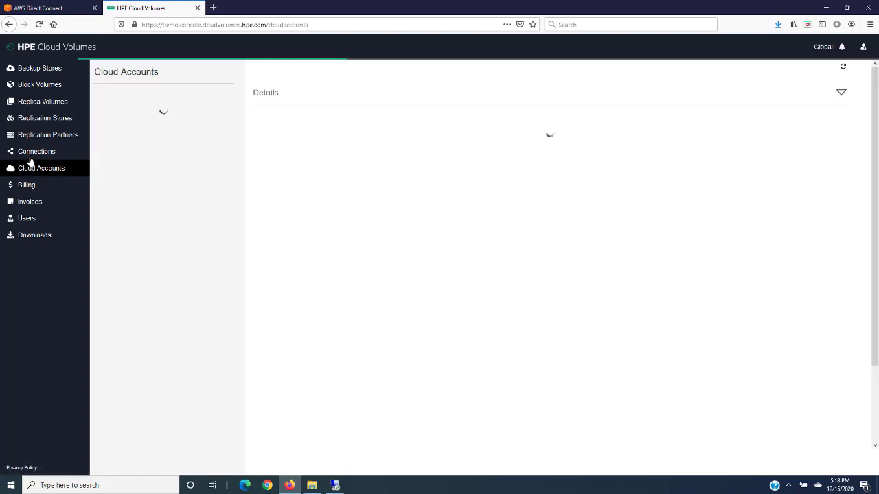
pyautogui.click(30, 156)
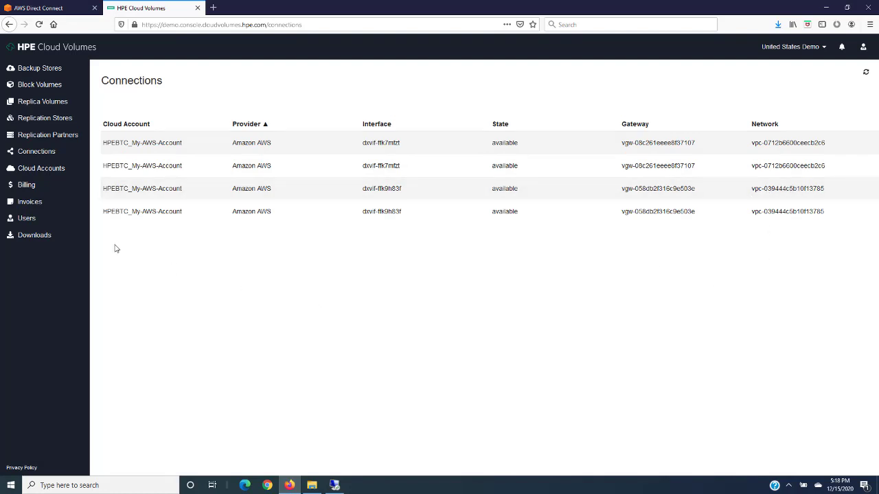
# Start another block volume with the copied VPC ID and CIDR 192.168.20.0/24, and proceed to the volume settings.
pyautogui.click(44, 86)
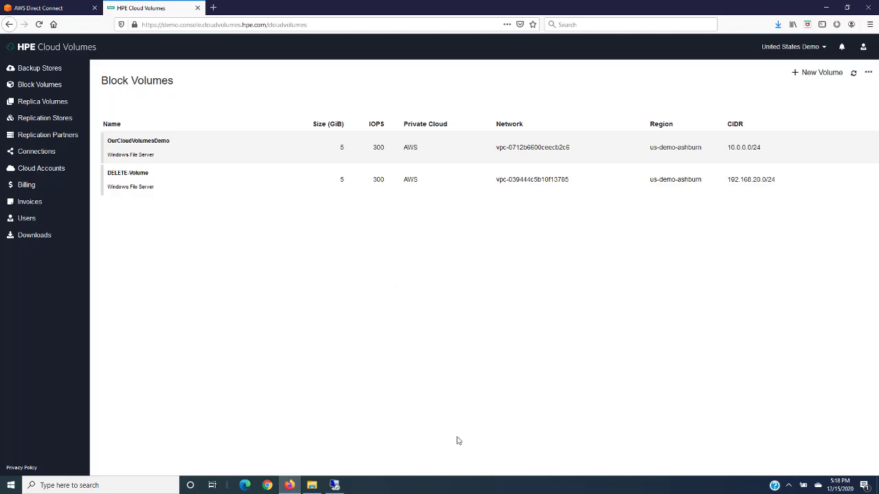
pyautogui.click(812, 74)
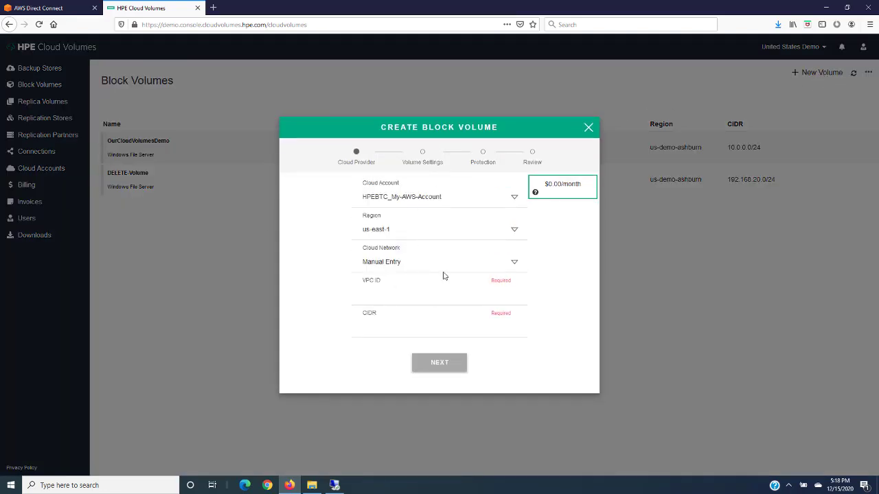
pyautogui.rightClick(402, 297)
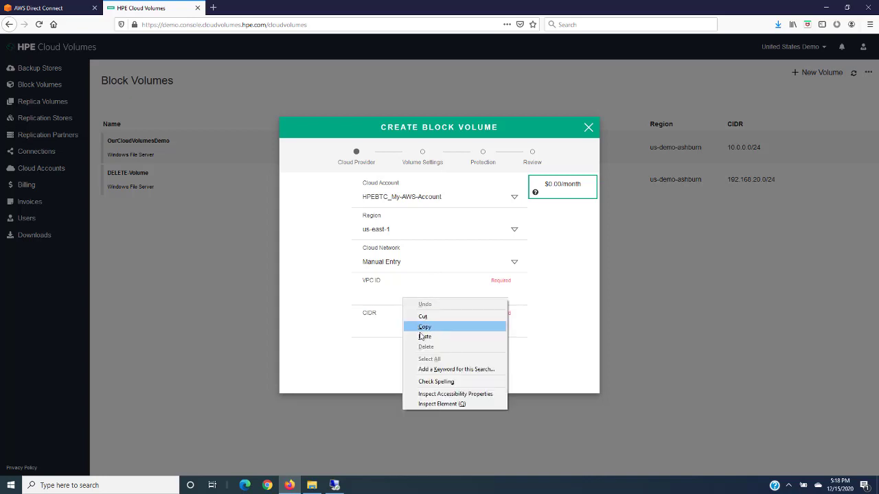
pyautogui.click(424, 336)
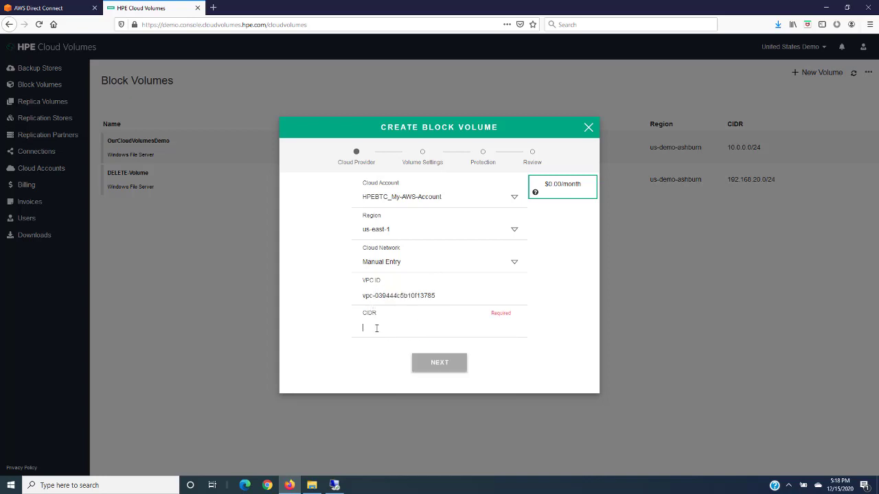
pyautogui.write('19')
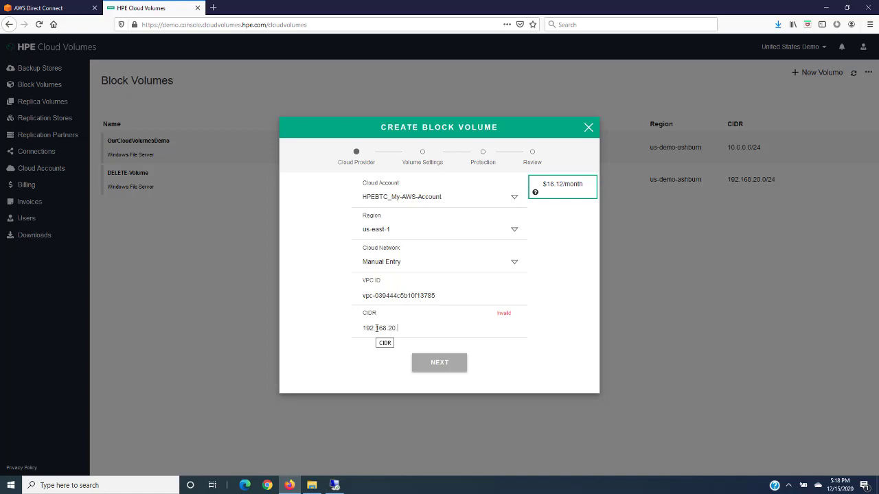
pyautogui.write('2.168.20.0/24')
pyautogui.click(441, 366)
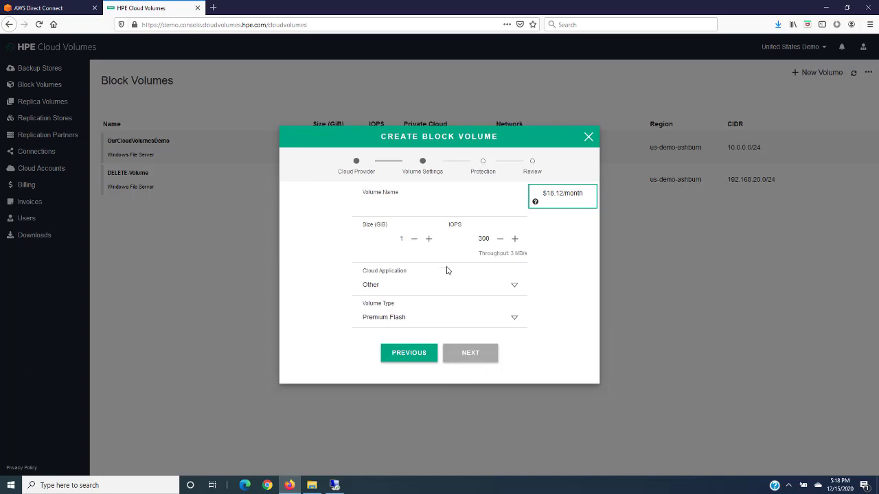
# Set the new volume's size to 5 GiB, application to Windows File Server, type to General Purpose Flash and name to DELETE2-Volume.
pyautogui.click(429, 239)
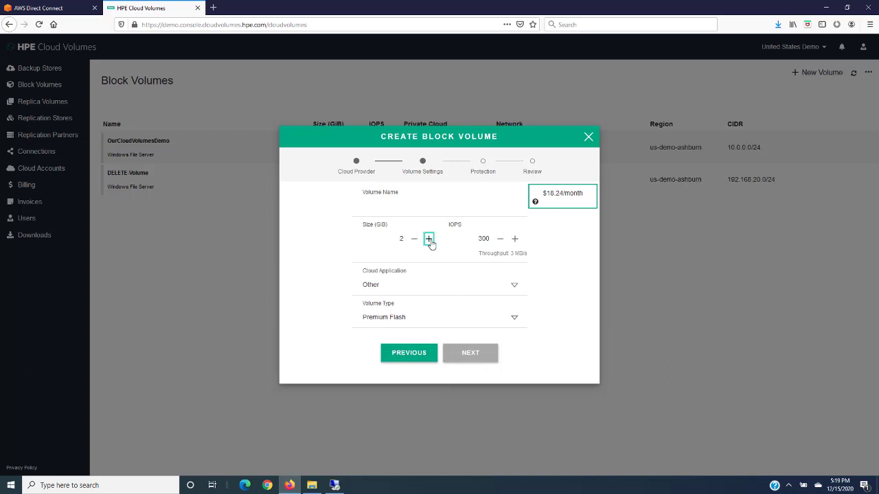
pyautogui.click(515, 286)
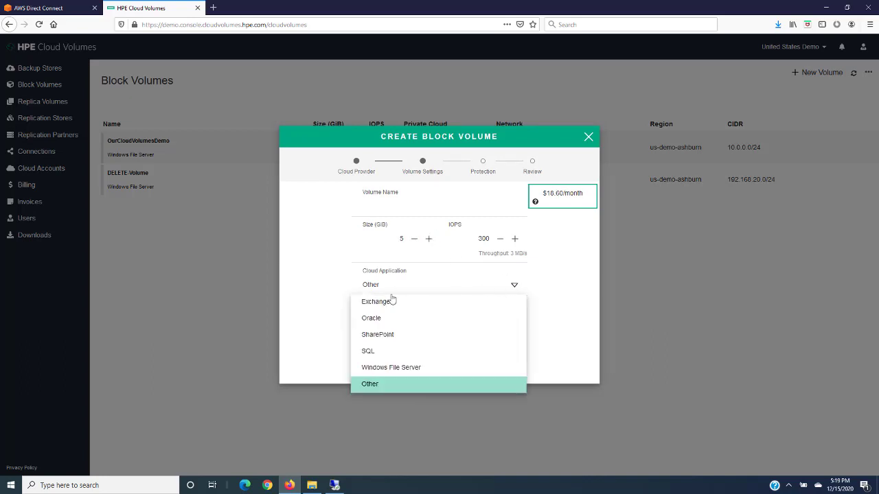
pyautogui.click(398, 368)
pyautogui.click(514, 318)
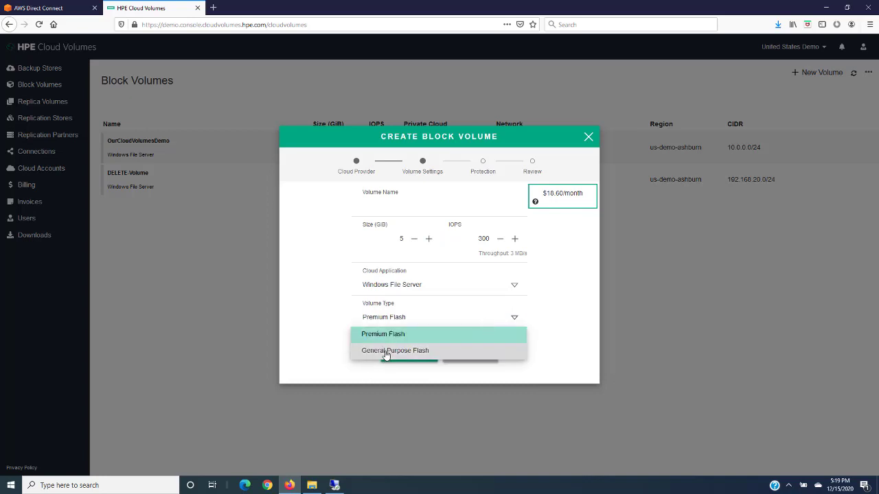
pyautogui.click(385, 351)
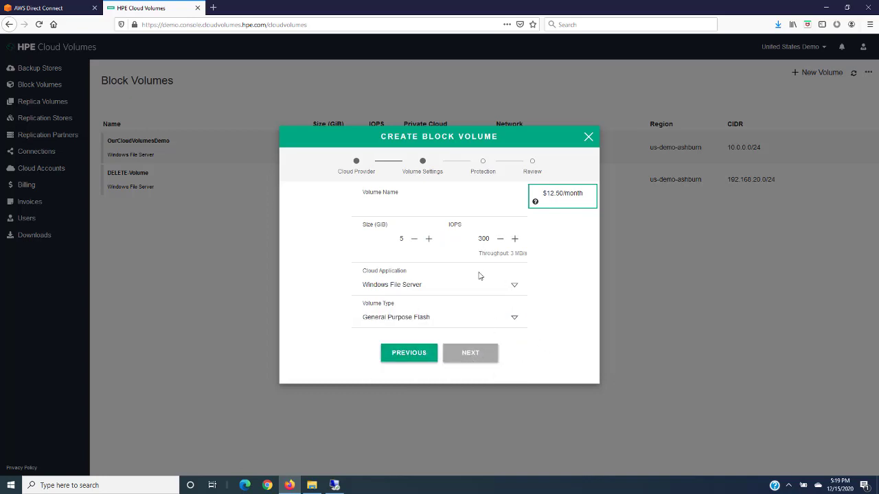
pyautogui.click(410, 211)
pyautogui.write('DELETE2-Volume')
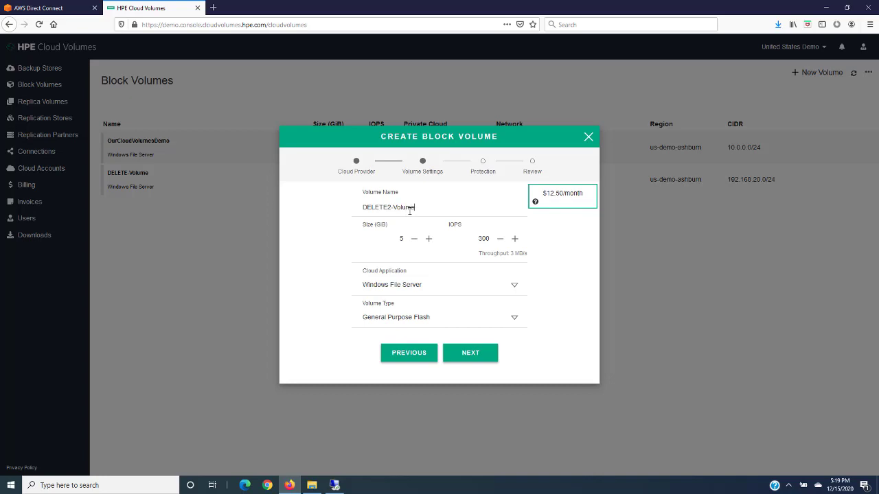
# Keep the daily snapshot schedule with 3 snapshots retained and confirm creation of the second block volume.
pyautogui.click(471, 354)
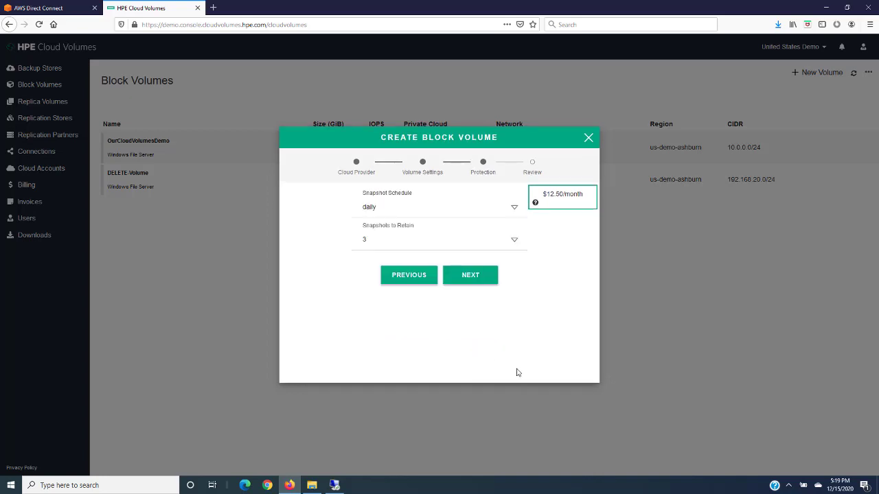
pyautogui.click(474, 280)
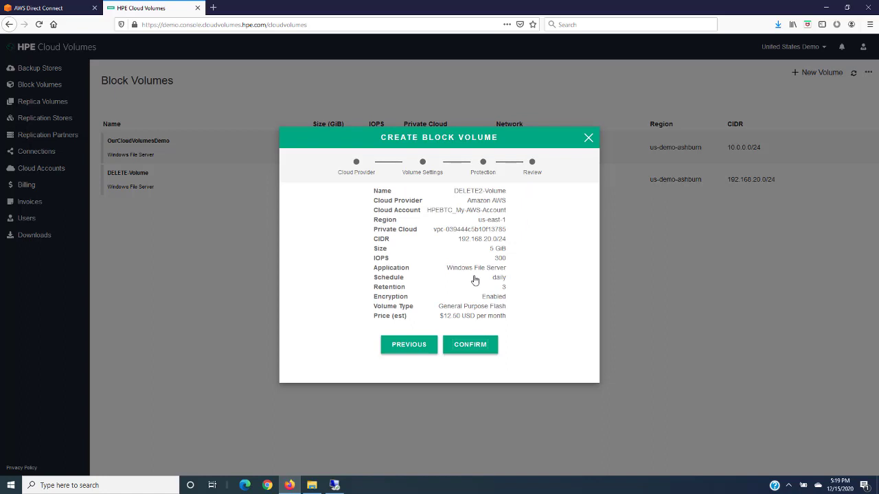
pyautogui.click(477, 350)
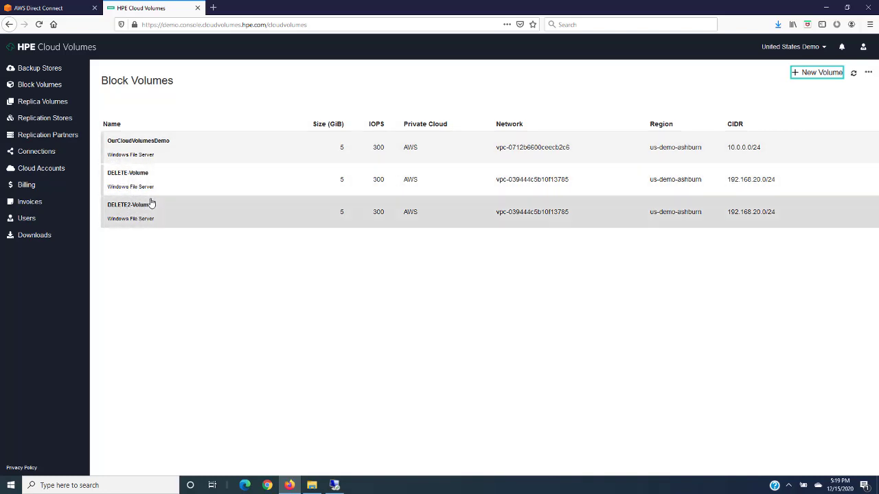
# Check the connections of the second volume's VPC in HPE Cloud Volumes and return to the block volumes list.
pyautogui.click(21, 151)
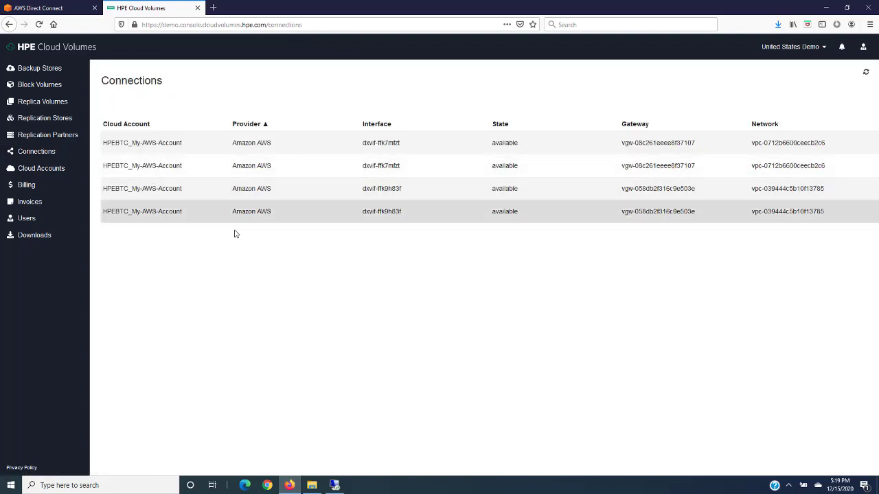
pyautogui.click(27, 86)
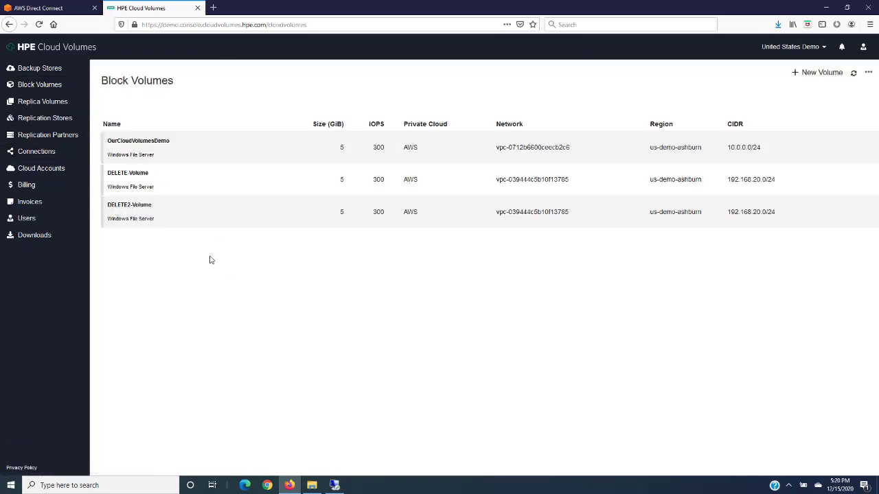
# Delete the block volume DELETE2-Volume, confirm its deletion, and show the deleted volumes.
pyautogui.click(131, 216)
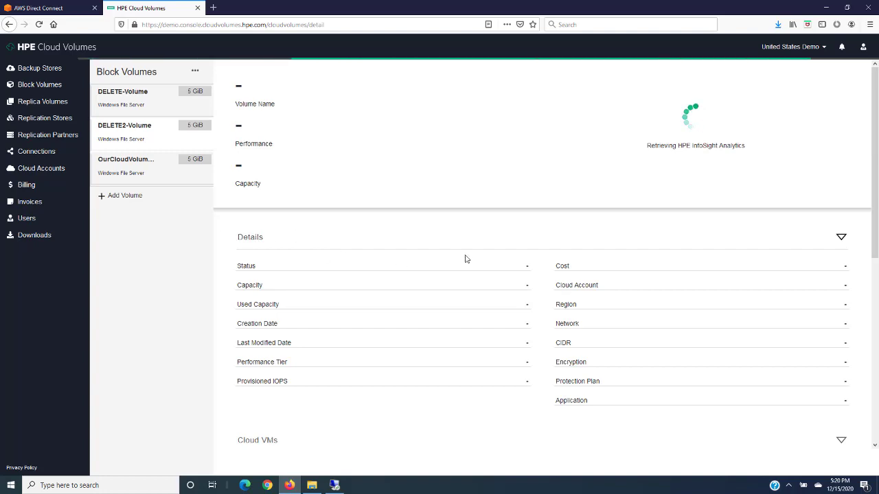
pyautogui.click(804, 76)
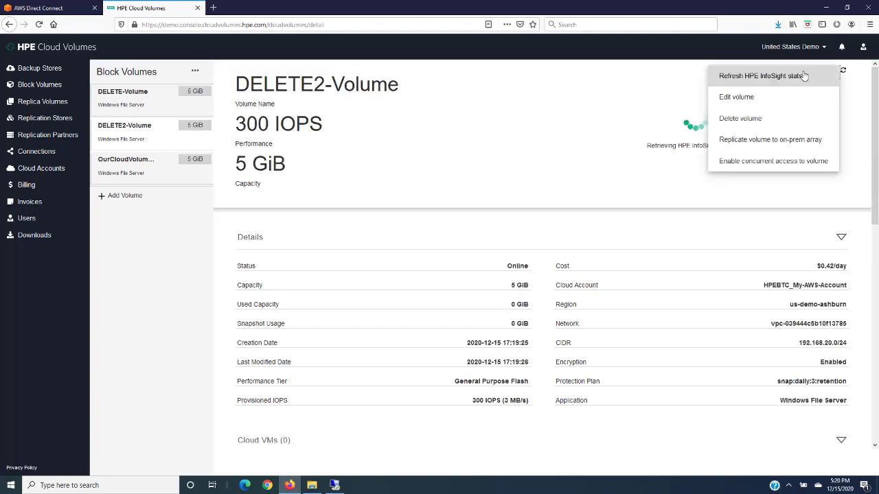
pyautogui.click(733, 113)
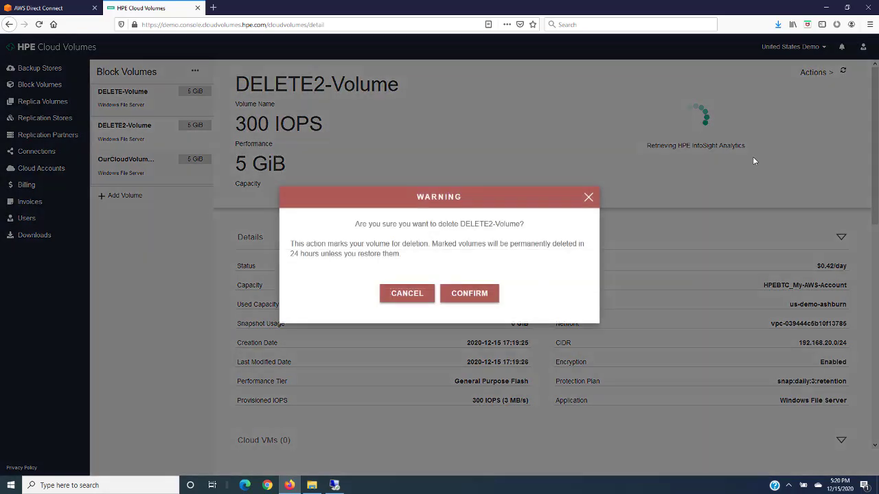
pyautogui.click(476, 301)
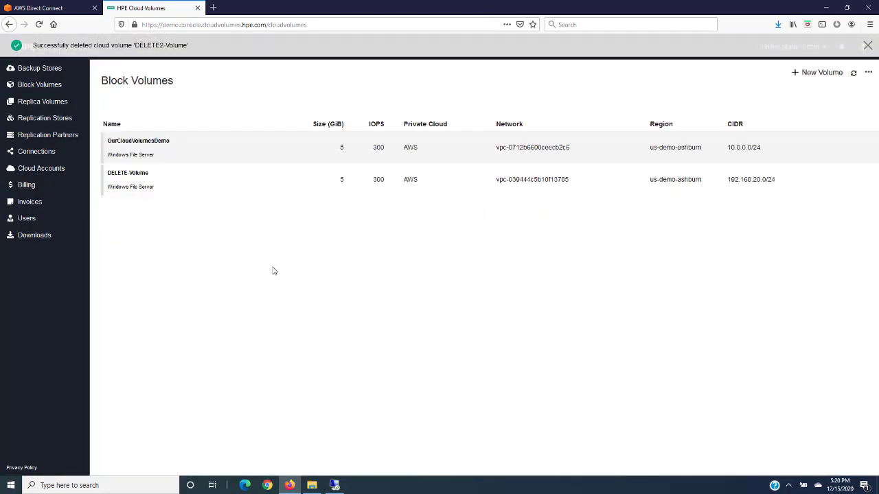
pyautogui.click(867, 72)
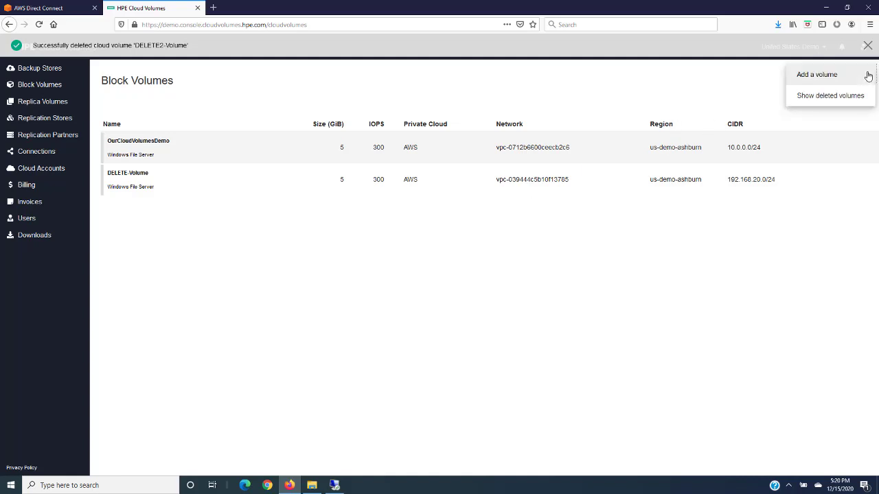
pyautogui.click(828, 95)
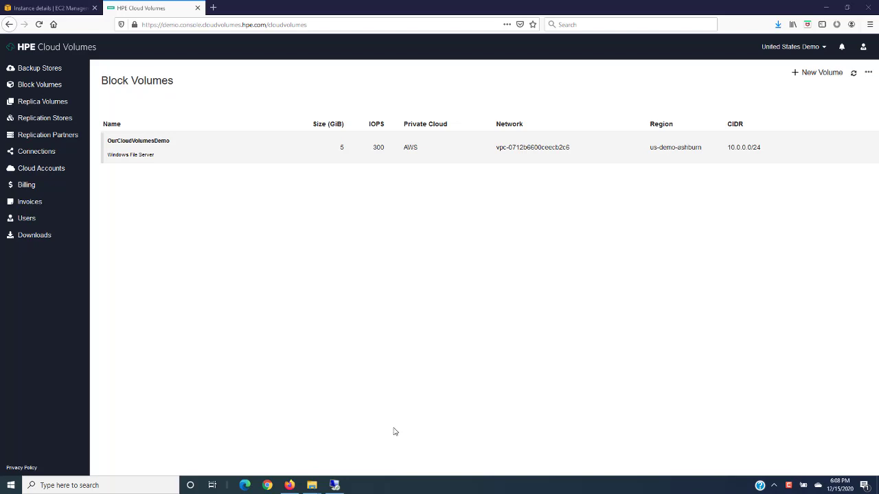
# Review the HPEBTC-MyCloudVolumesDemo instance summary in EC2 and its drives over Remote Desktop, close This PC, and return to HPE Cloud Volumes.
pyautogui.click(48, 9)
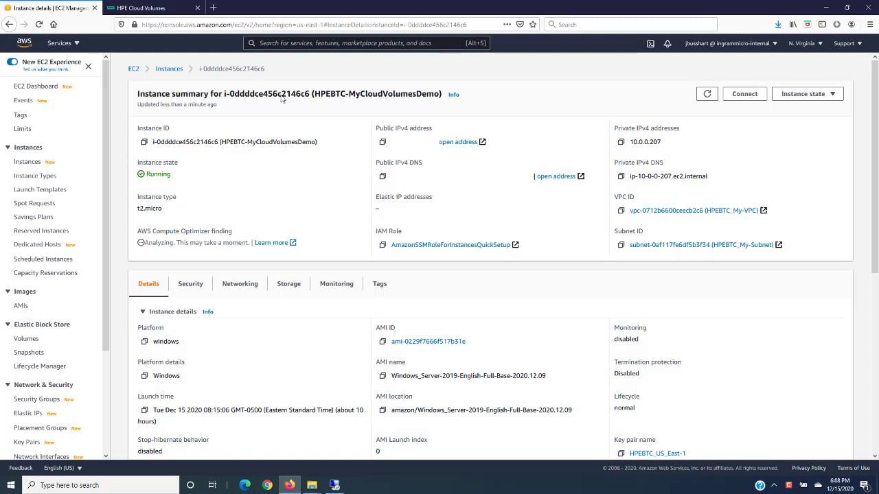
pyautogui.click(334, 484)
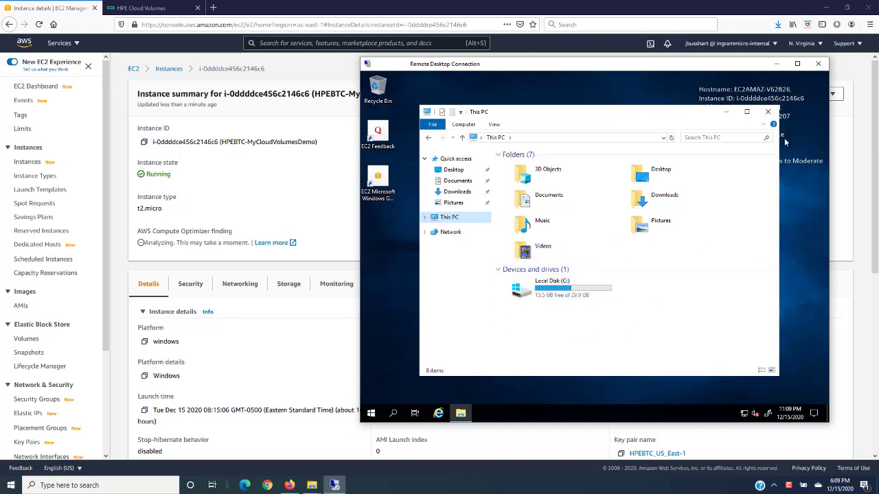
pyautogui.click(768, 112)
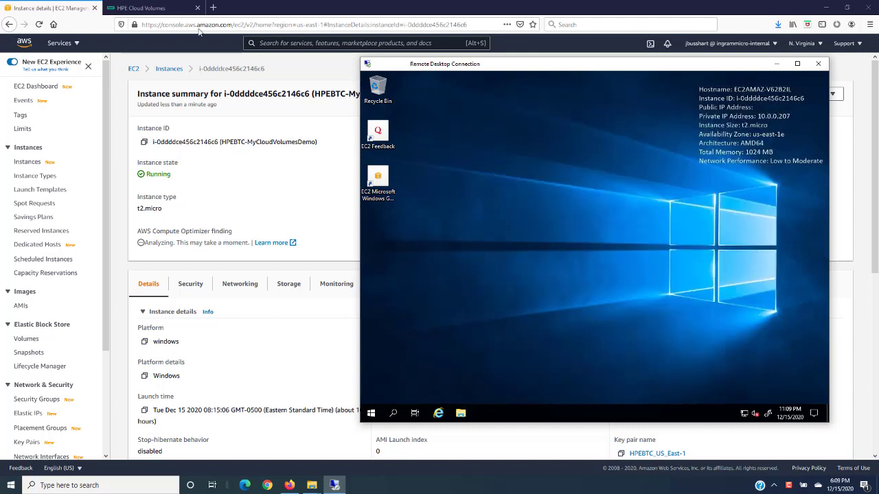
pyautogui.click(75, 17)
pyautogui.click(115, 10)
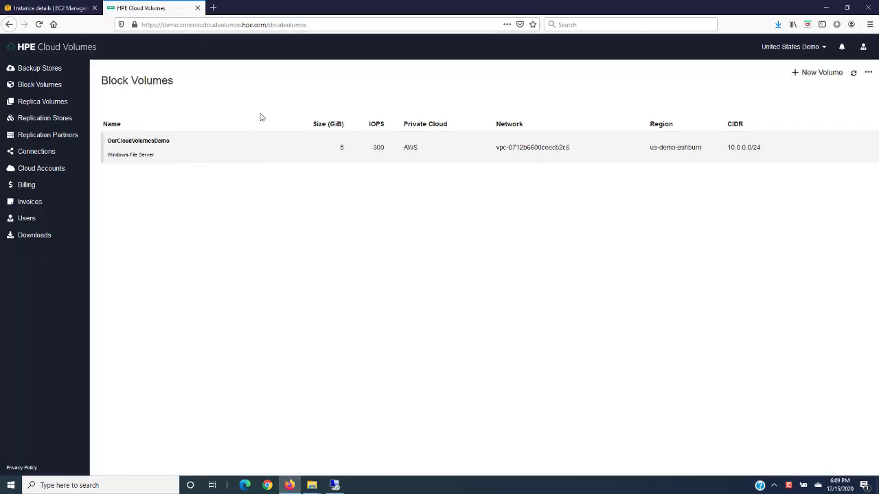
# Start a block volume for HPEBTC_My-AWS-Account in us-east-1 with manual network entry, using the EC2 instance's VPC ID and CIDR 10.0.0.0/24.
pyautogui.click(812, 76)
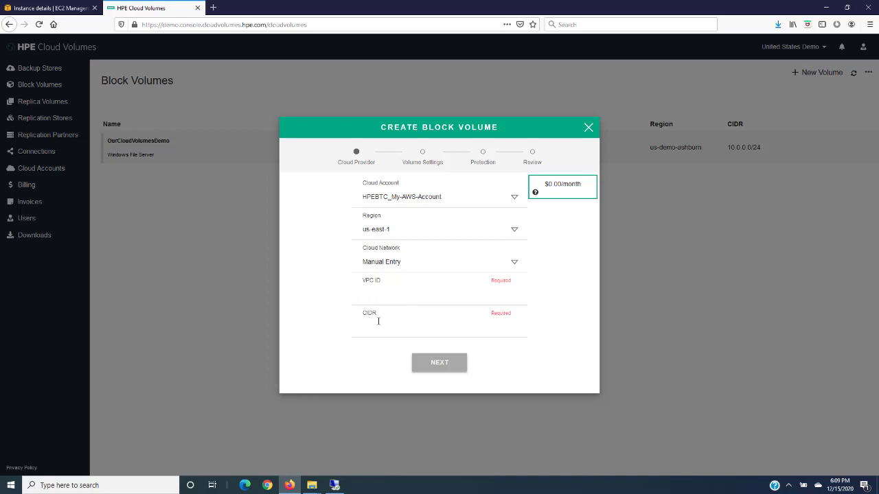
pyautogui.click(67, 10)
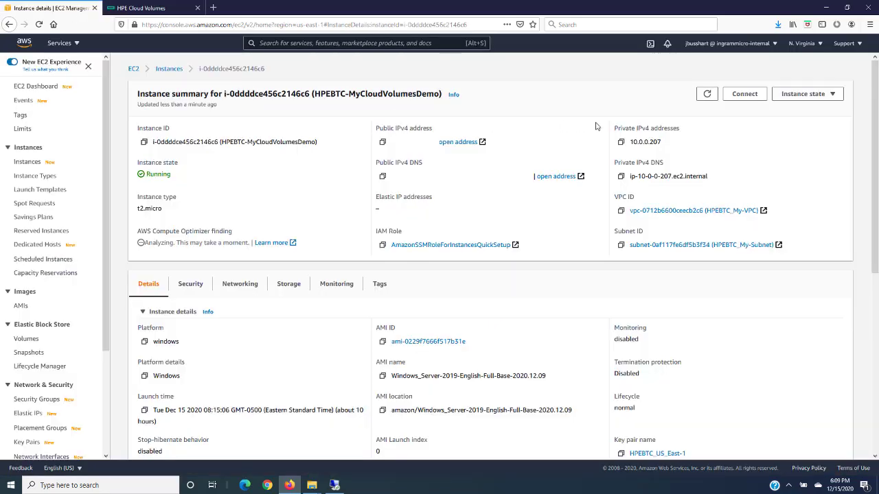
pyautogui.click(621, 211)
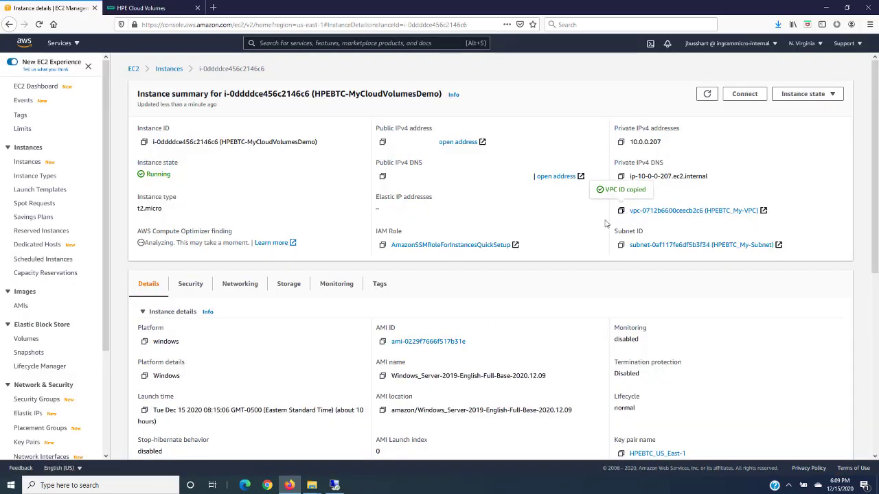
pyautogui.click(141, 8)
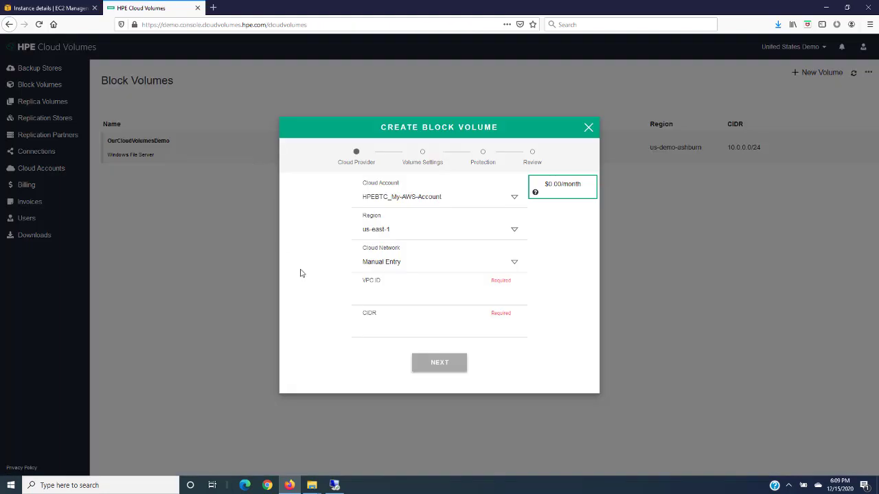
pyautogui.click(388, 293)
pyautogui.hotkey('ctrl', 'v')
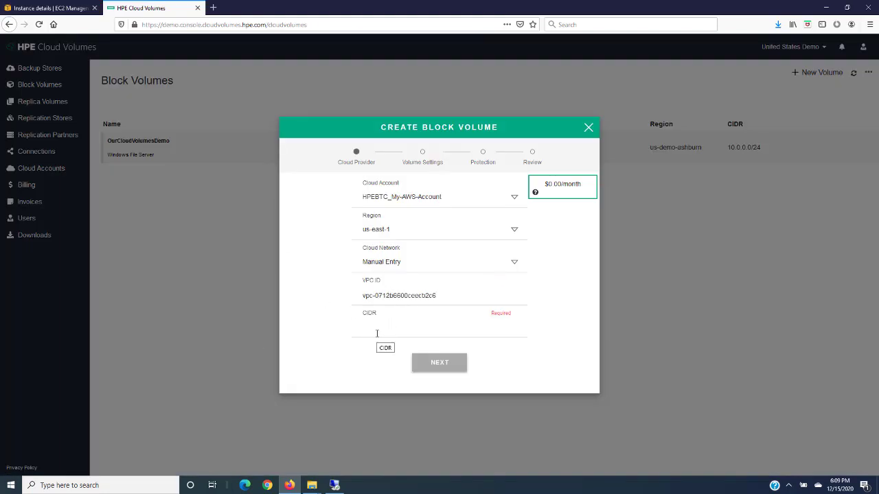
pyautogui.write('10.0.0.0/24')
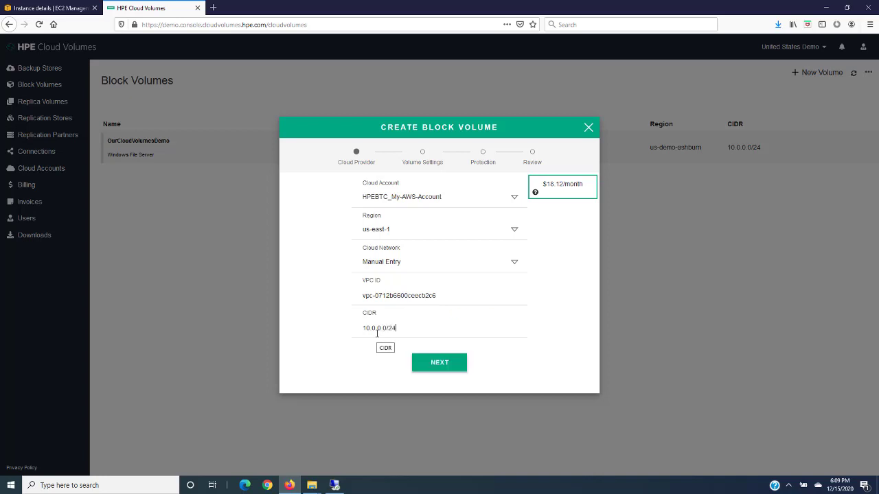
pyautogui.click(438, 364)
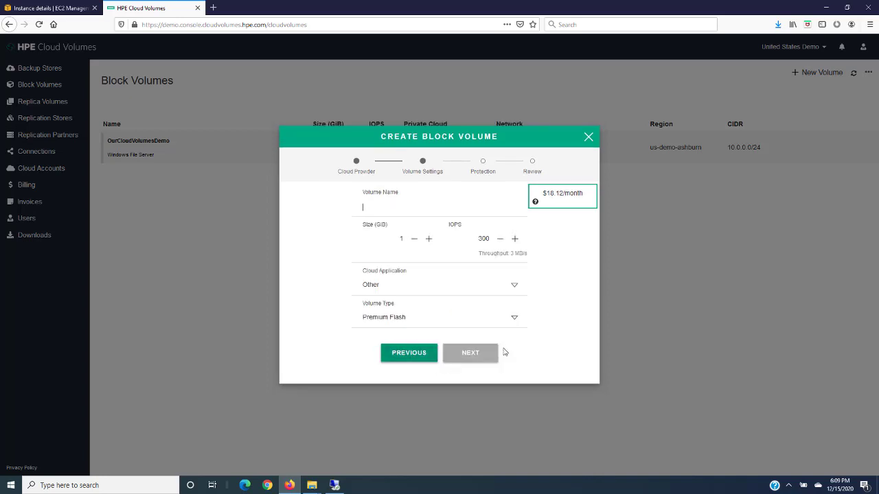
# Name the volume AWS_Demo and set its size to 10 GiB, application to Windows File Server and type to General Purpose Flash.
pyautogui.write('AWS_Demo')
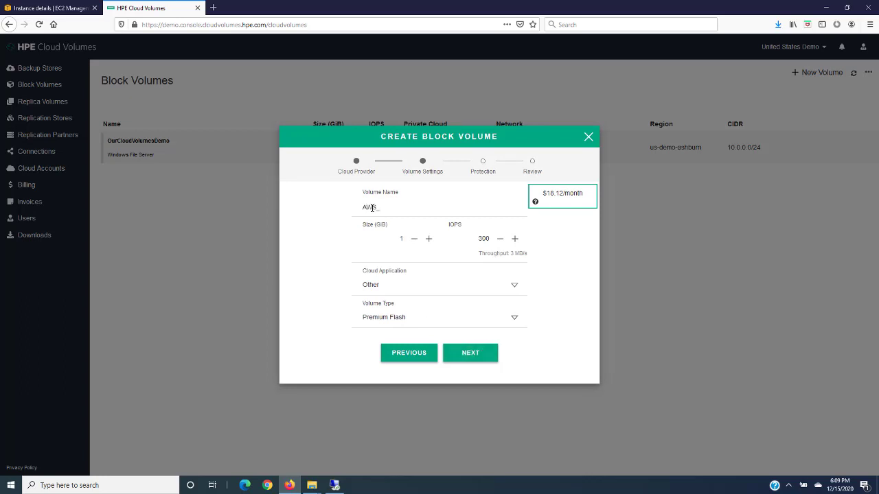
pyautogui.click(428, 239)
pyautogui.click(414, 238)
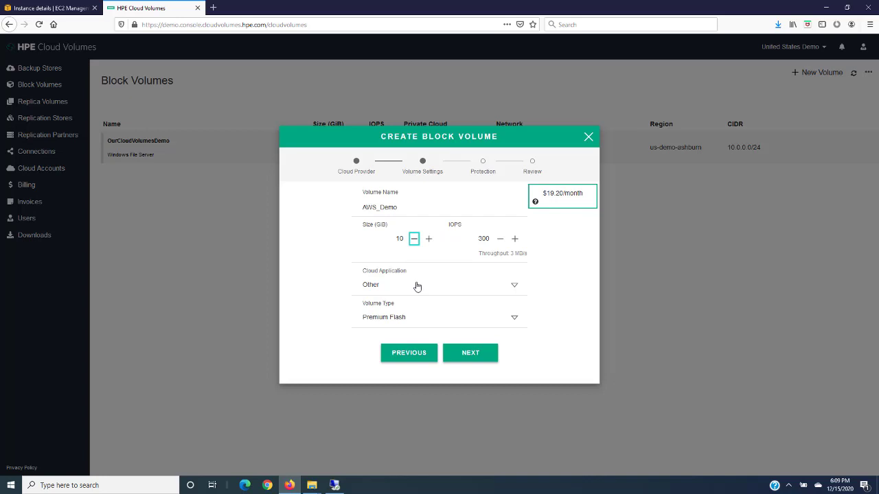
pyautogui.click(515, 286)
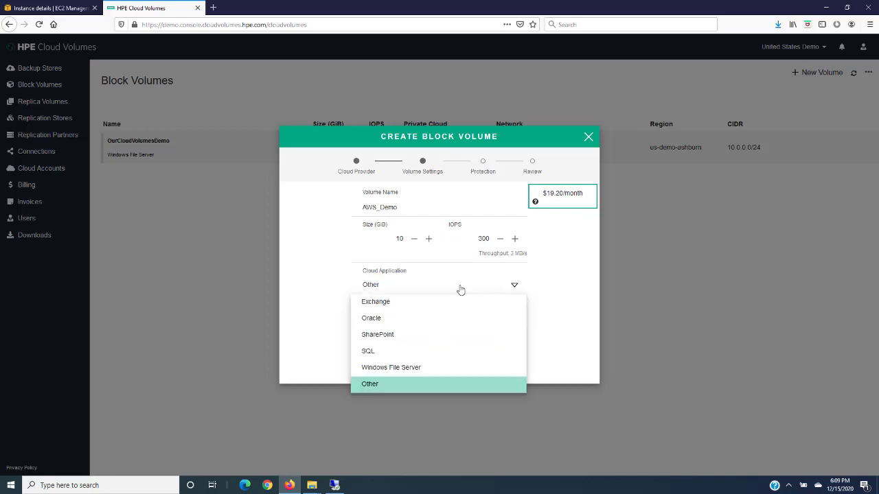
pyautogui.click(391, 367)
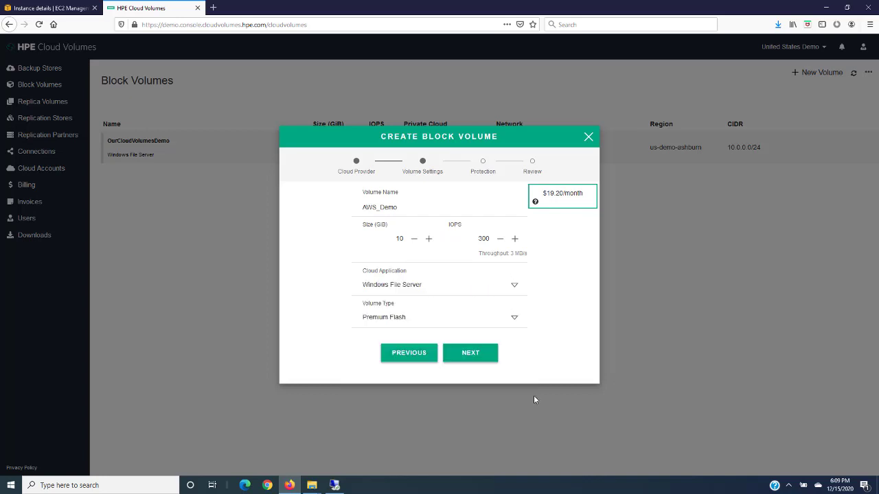
pyautogui.click(513, 318)
pyautogui.click(397, 352)
pyautogui.click(470, 354)
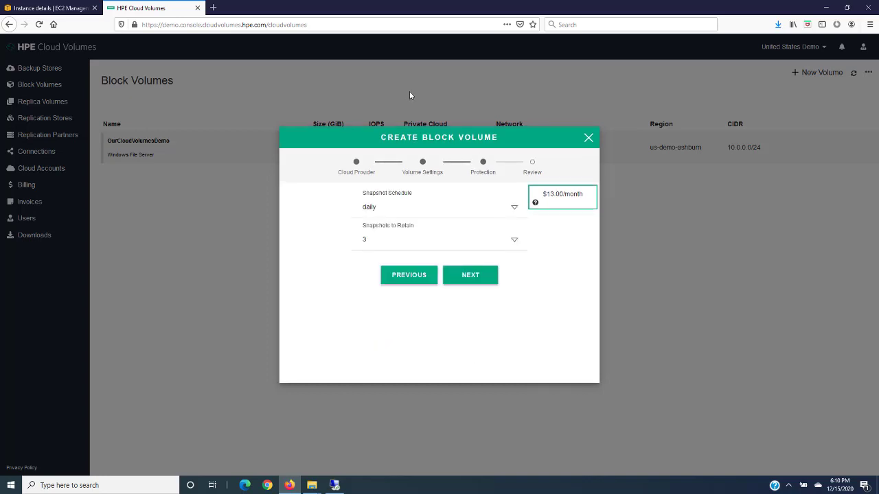
# Set an hourly snapshot schedule with 24 snapshots retained and confirm creation of the AWS_Demo volume.
pyautogui.click(515, 207)
pyautogui.click(368, 225)
pyautogui.click(514, 240)
pyautogui.click(360, 291)
pyautogui.click(471, 280)
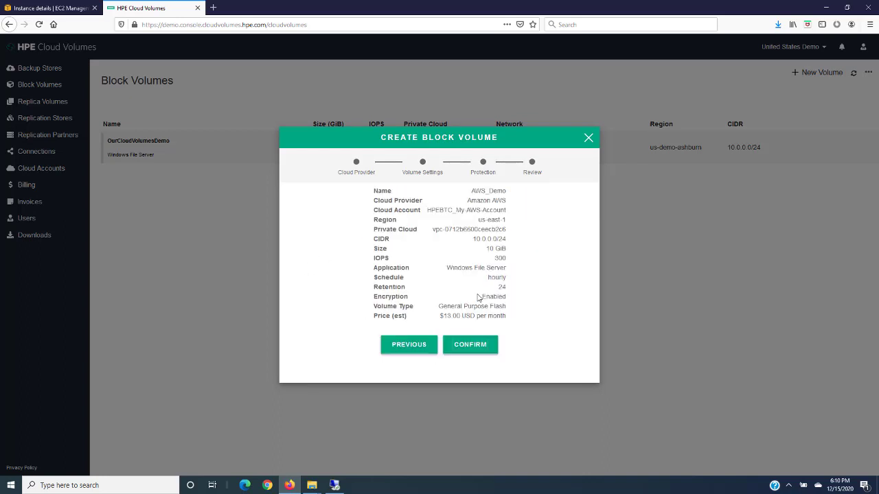
pyautogui.click(480, 353)
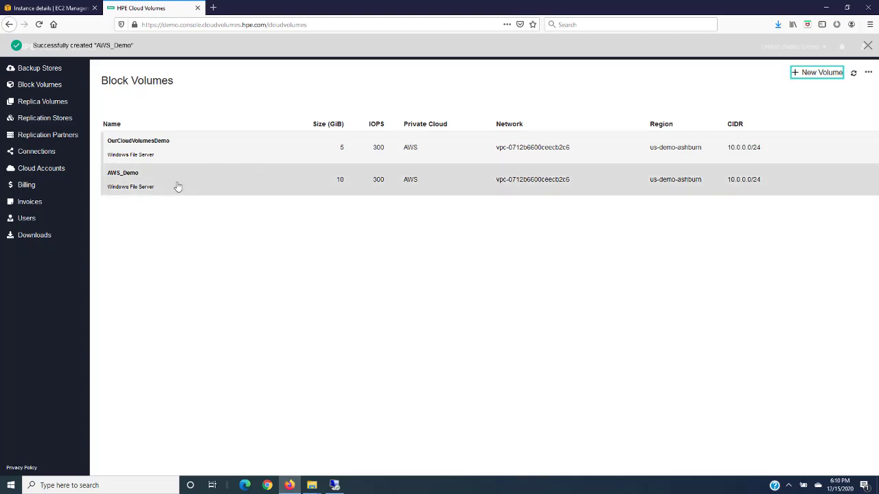
# Open the AWS_Demo volume and start adding a cloud VM to it with Manual Entry as the Cloud VM.
pyautogui.click(177, 188)
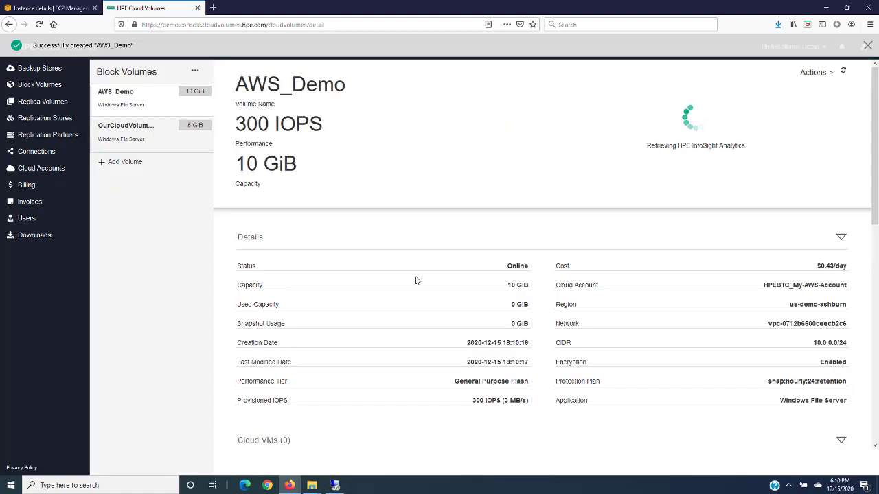
pyautogui.scroll(-3, 463, 247)
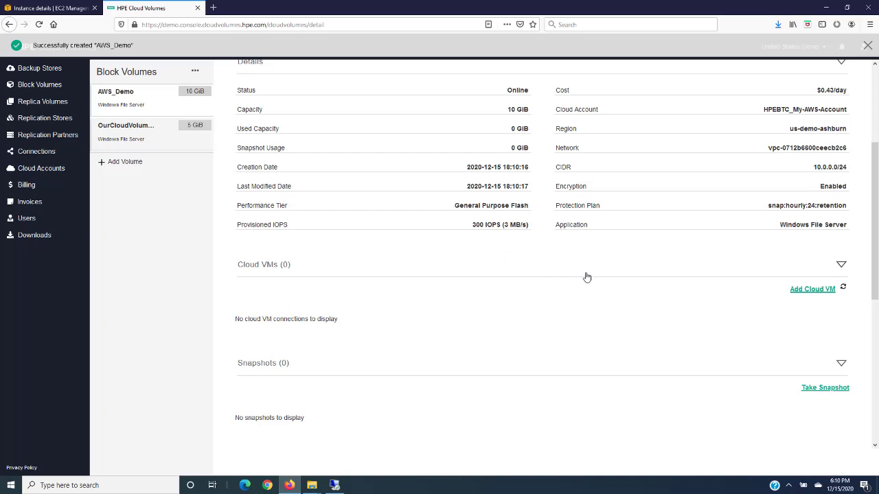
pyautogui.click(817, 290)
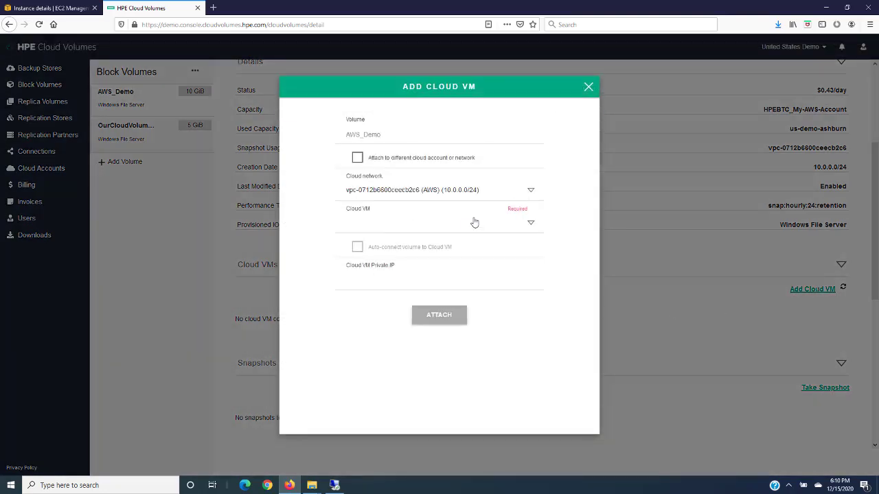
pyautogui.click(530, 223)
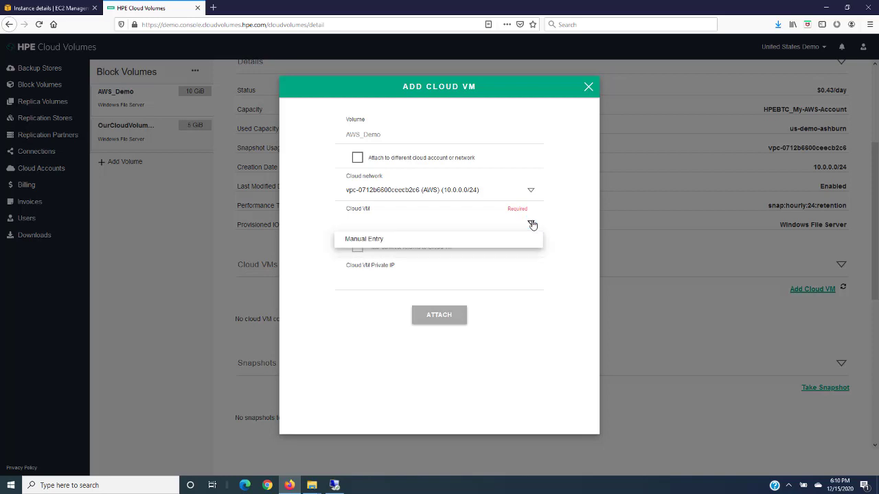
pyautogui.click(364, 242)
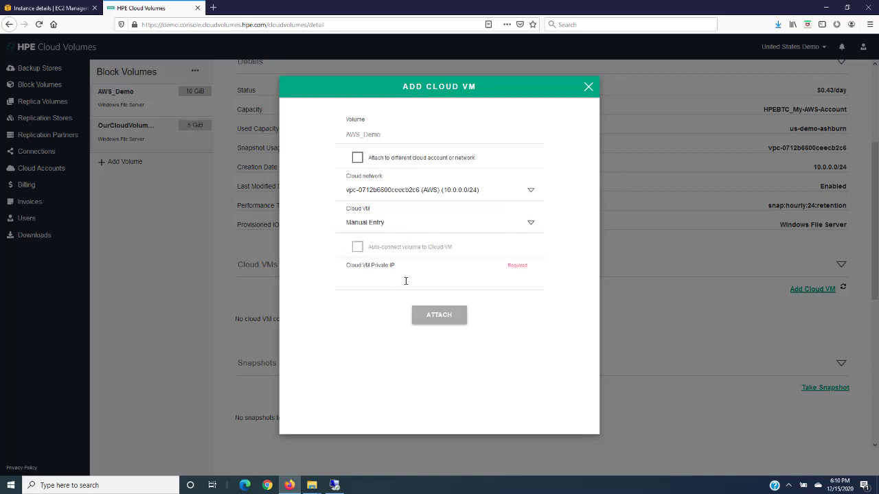
# Copy the EC2 instance's private IPv4 address 10.0.0.207 and paste it as the Cloud VM Private IP.
pyautogui.click(48, 7)
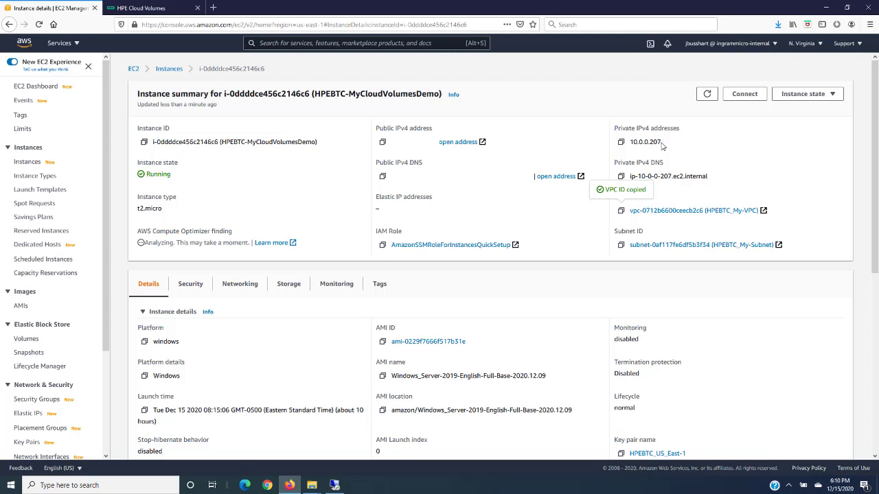
pyautogui.moveTo(661, 142); pyautogui.dragTo(629, 142)
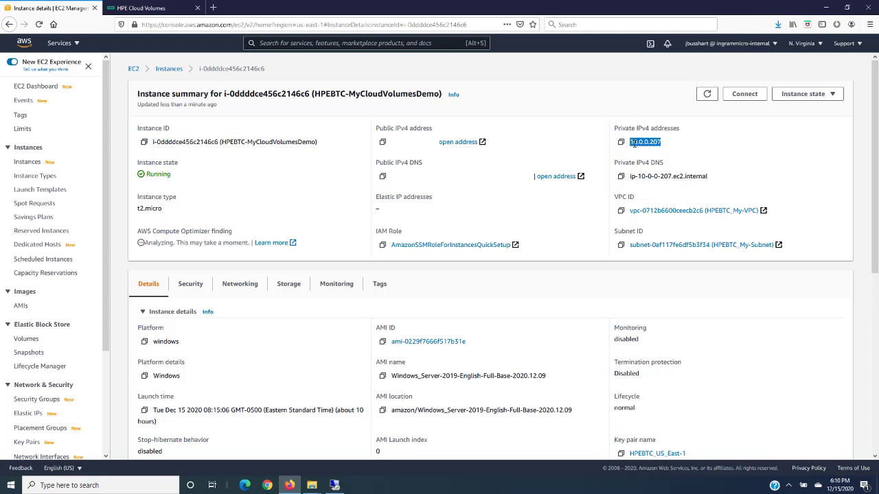
pyautogui.rightClick(640, 142)
pyautogui.click(655, 152)
pyautogui.click(138, 8)
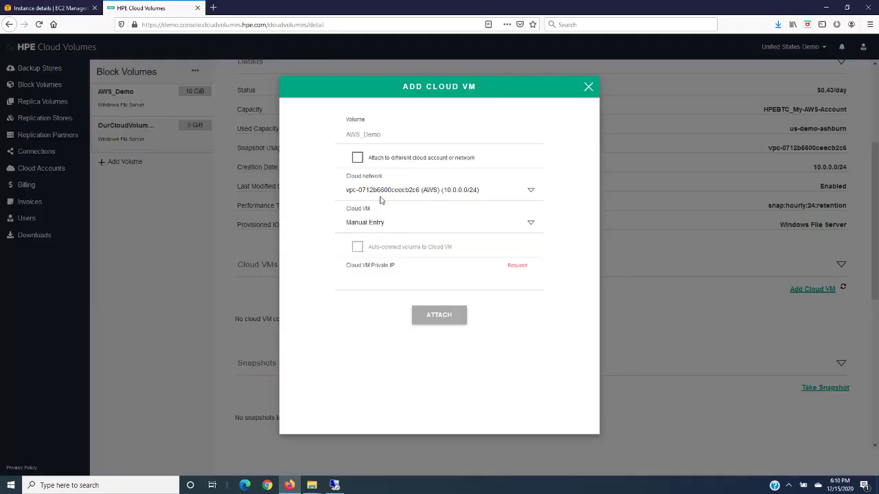
pyautogui.rightClick(361, 279)
pyautogui.click(385, 316)
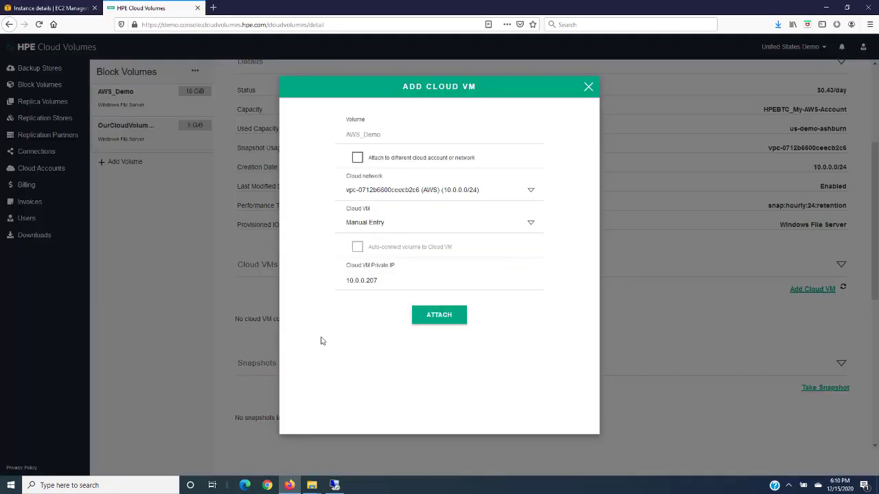
# Attach the AWS_Demo volume to the cloud VM and download the Windows CLI utility (cvctl) from its Windows connection instructions.
pyautogui.click(439, 317)
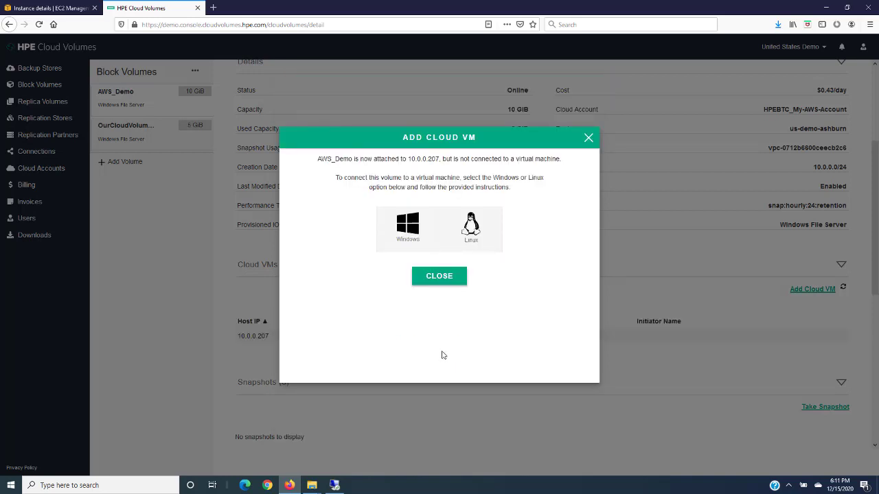
pyautogui.click(411, 234)
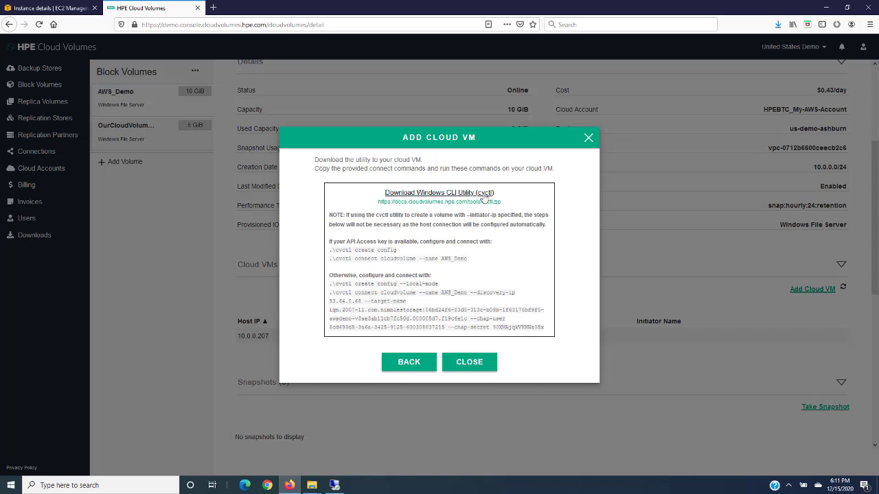
pyautogui.click(422, 194)
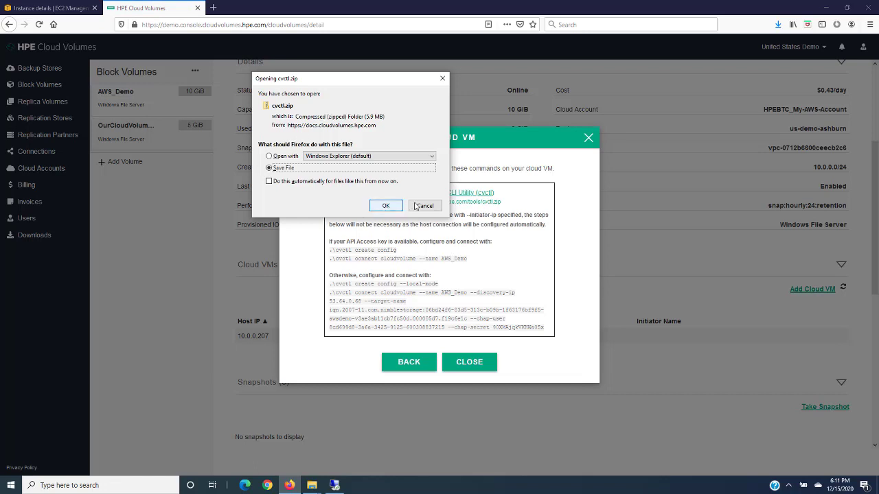
pyautogui.press('Return')
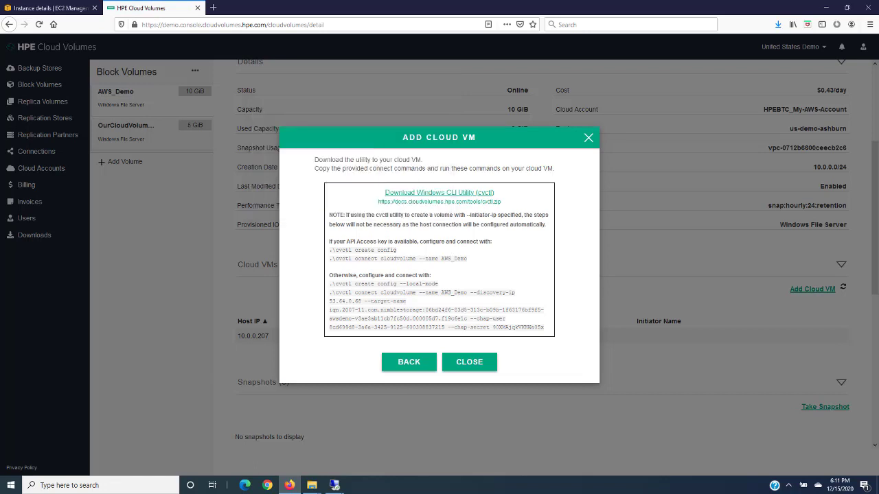
# Switch to the EC2 instance's Remote Desktop session and examine its local drives and the contents of the C:\cvctl folder.
pyautogui.click(334, 485)
pyautogui.click(460, 413)
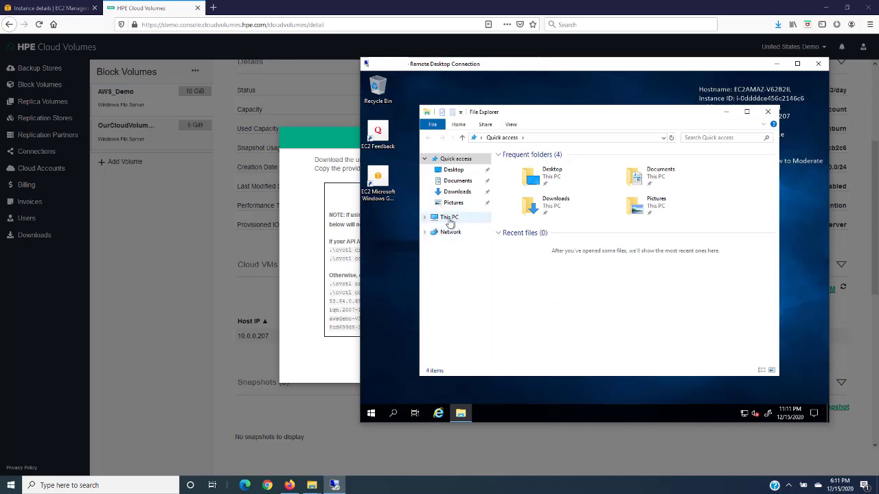
pyautogui.click(449, 218)
pyautogui.click(538, 292)
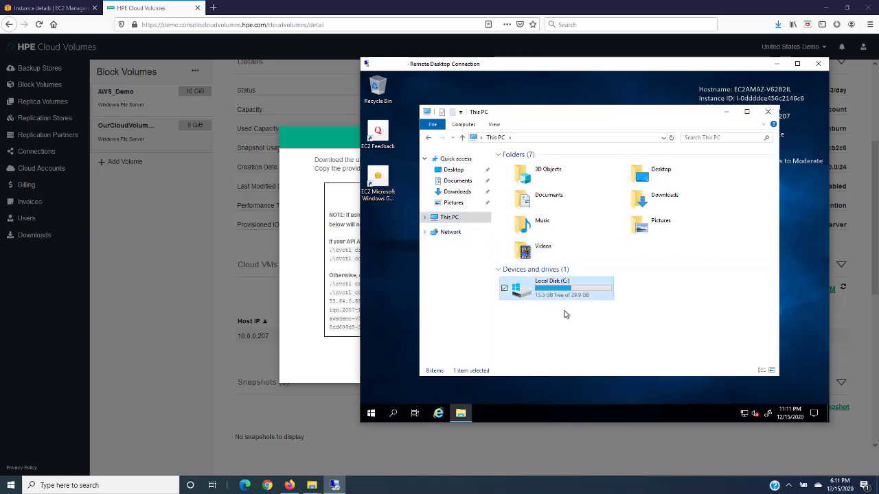
pyautogui.doubleClick(525, 295)
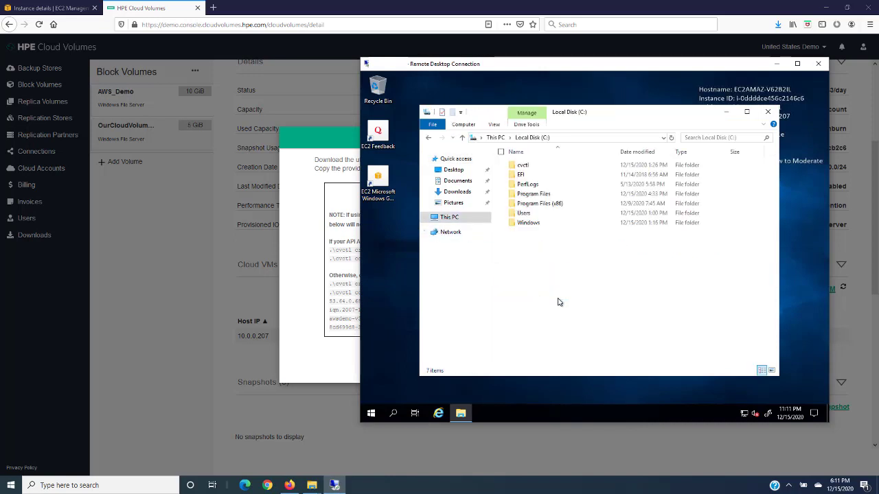
pyautogui.doubleClick(522, 166)
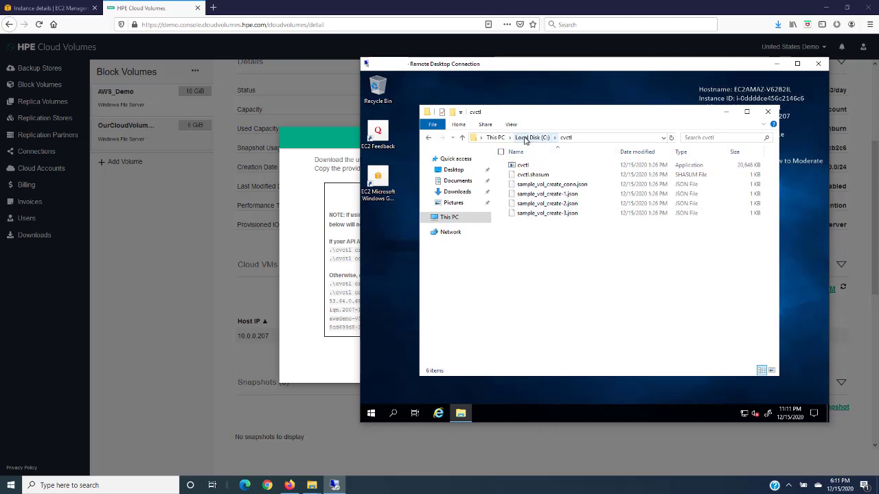
pyautogui.click(496, 138)
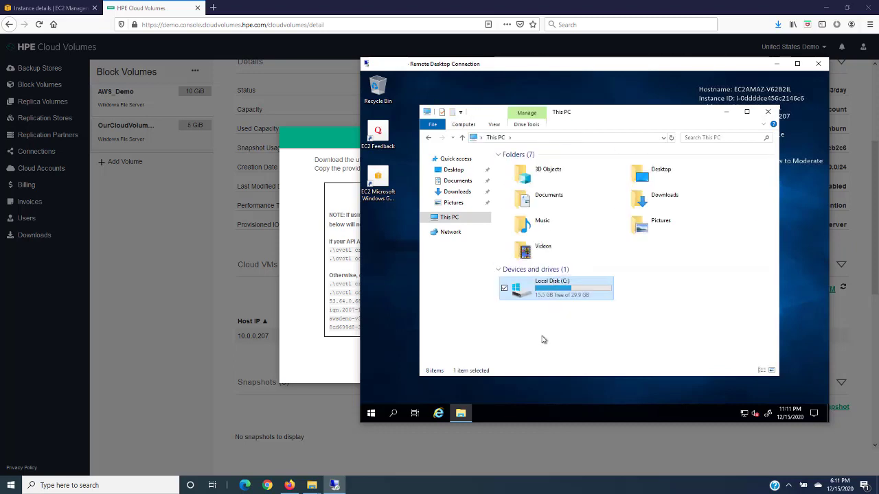
# Copy the discovery IP from the connect command in HPE Cloud Volumes and open iSCSI Initiator on the EC2 instance.
pyautogui.click(312, 142)
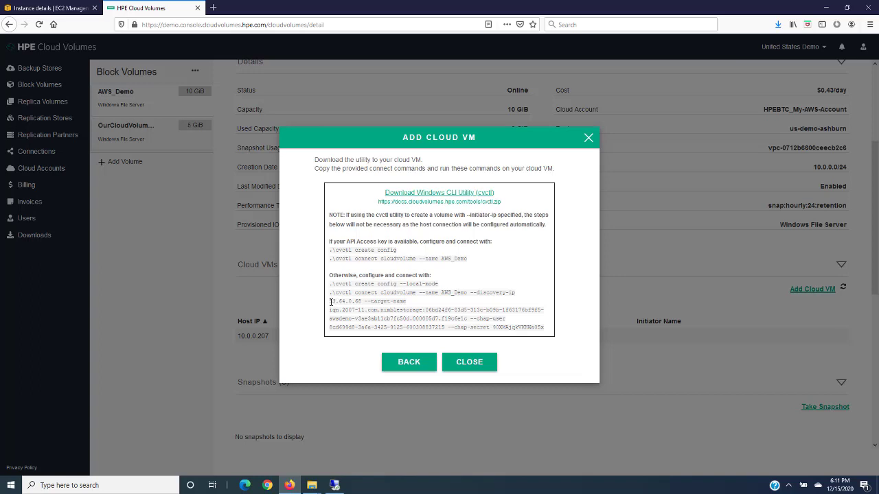
pyautogui.moveTo(332, 301); pyautogui.dragTo(360, 302)
pyautogui.rightClick(358, 302)
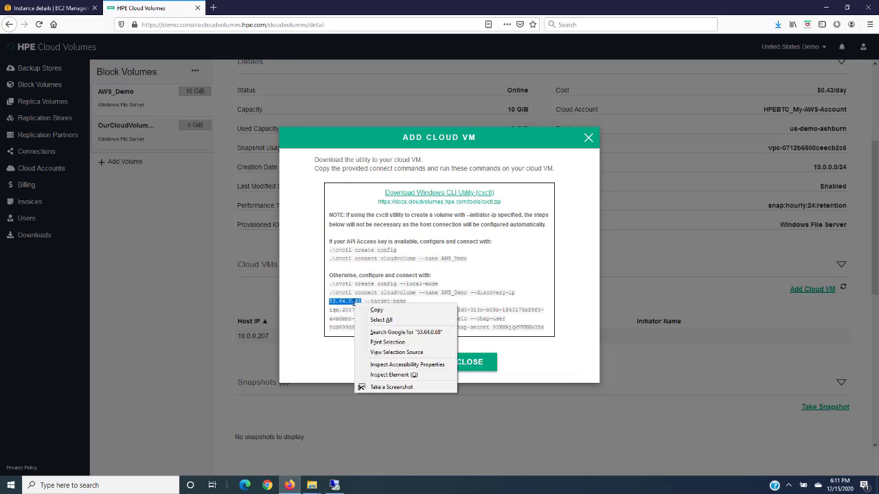
pyautogui.click(374, 308)
pyautogui.click(335, 485)
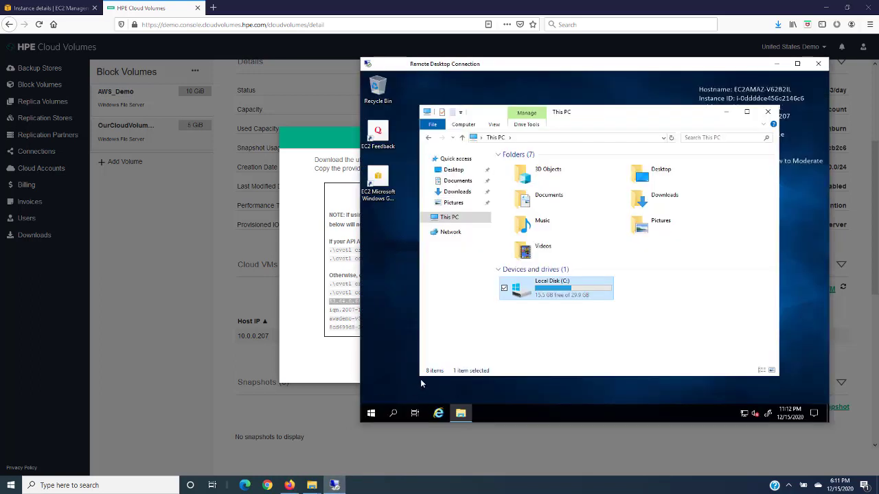
pyautogui.click(371, 413)
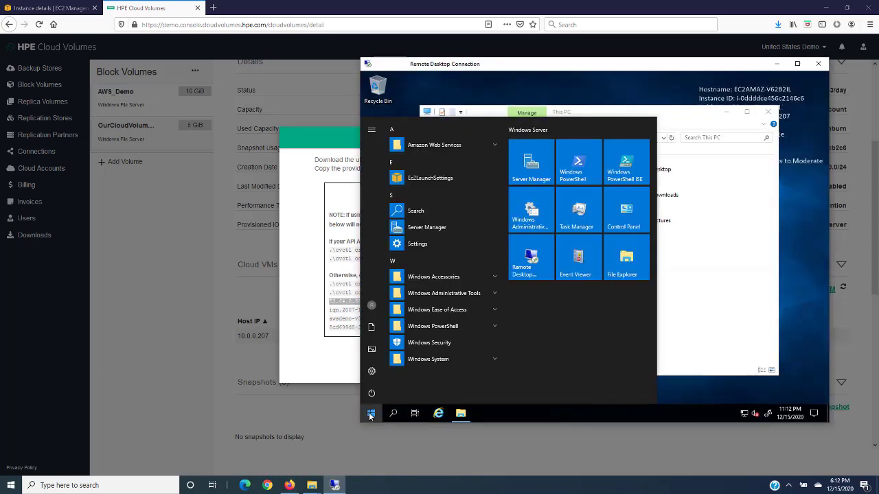
pyautogui.write('is')
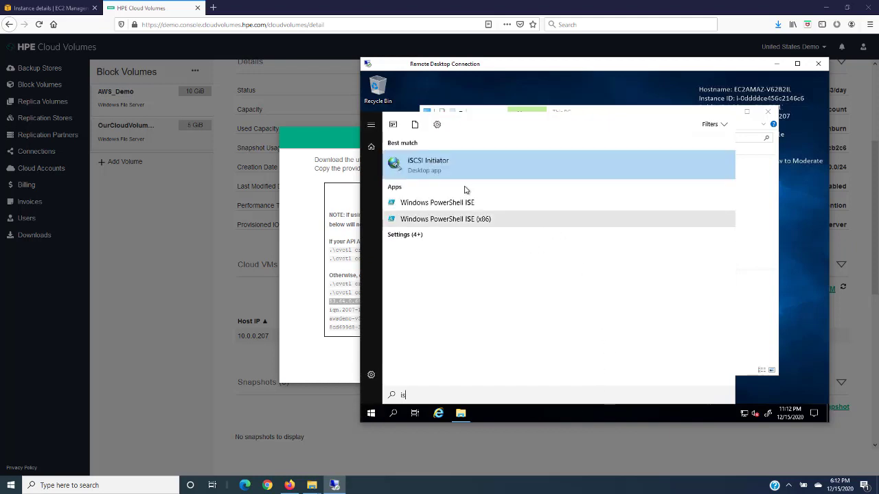
pyautogui.click(430, 168)
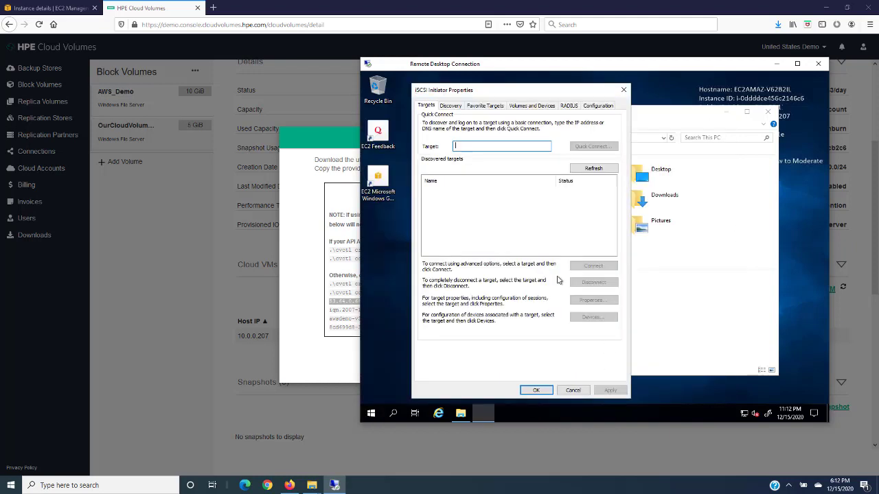
# Add a discovery target portal with the IP address 53.64.0.68 and port 3260 in the iSCSI Initiator.
pyautogui.click(450, 107)
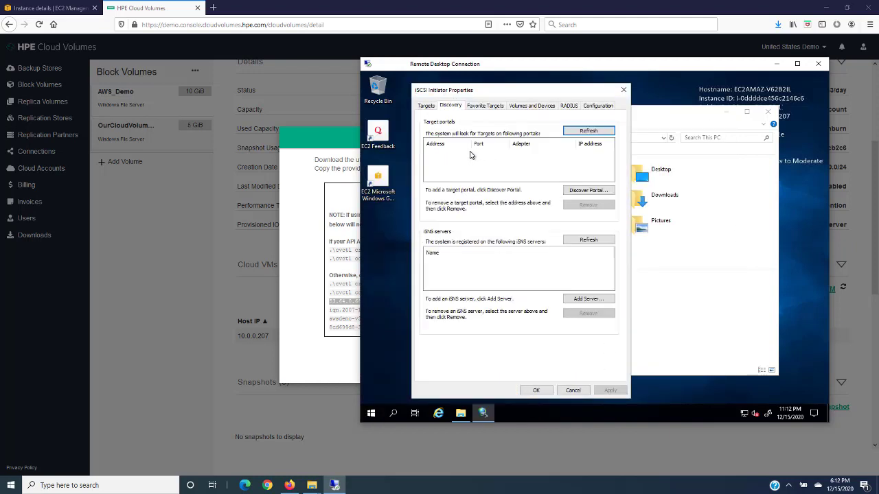
pyautogui.click(567, 193)
pyautogui.rightClick(430, 175)
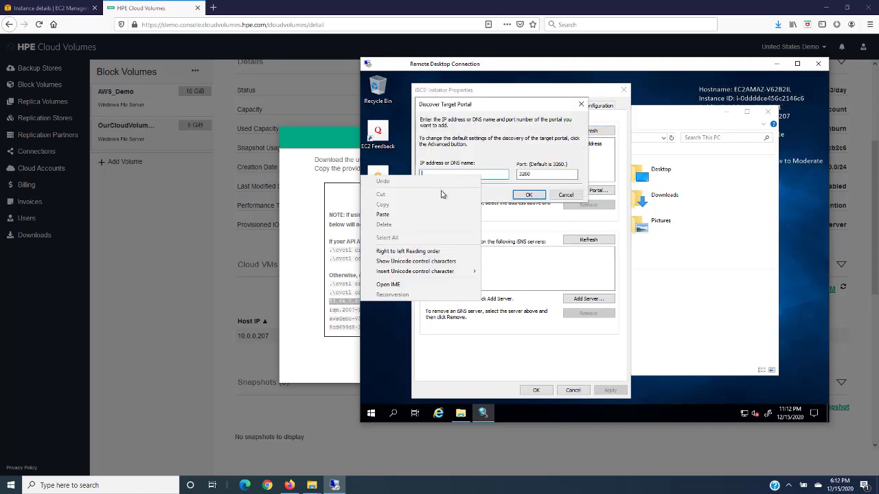
pyautogui.click(412, 210)
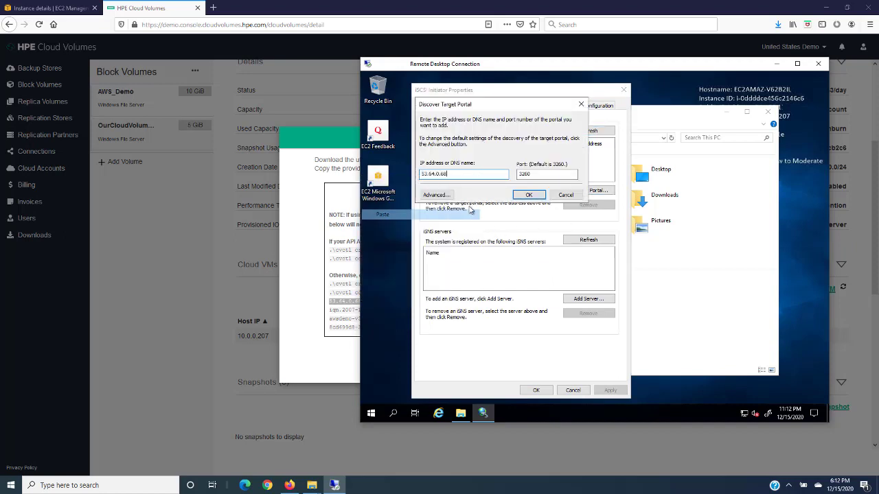
pyautogui.click(528, 195)
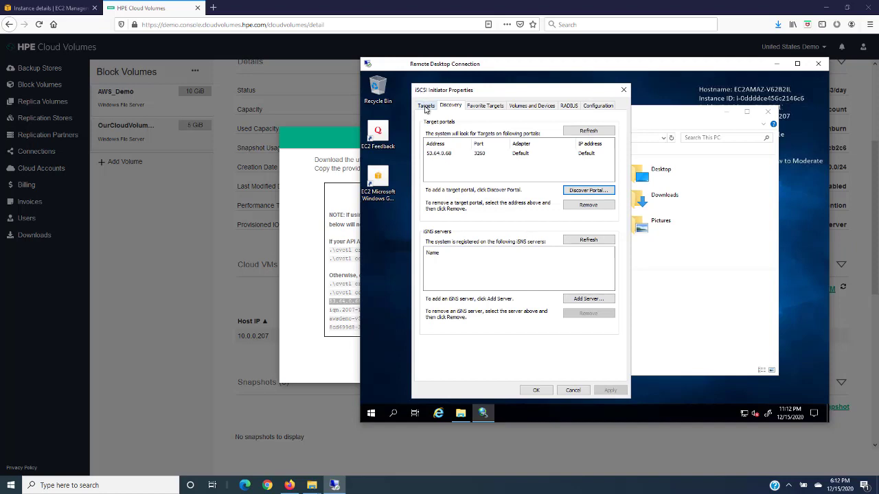
# Start connecting to the discovered target with multi-path enabled and the Favorite Targets option off, and enable CHAP log on in its advanced settings.
pyautogui.click(425, 107)
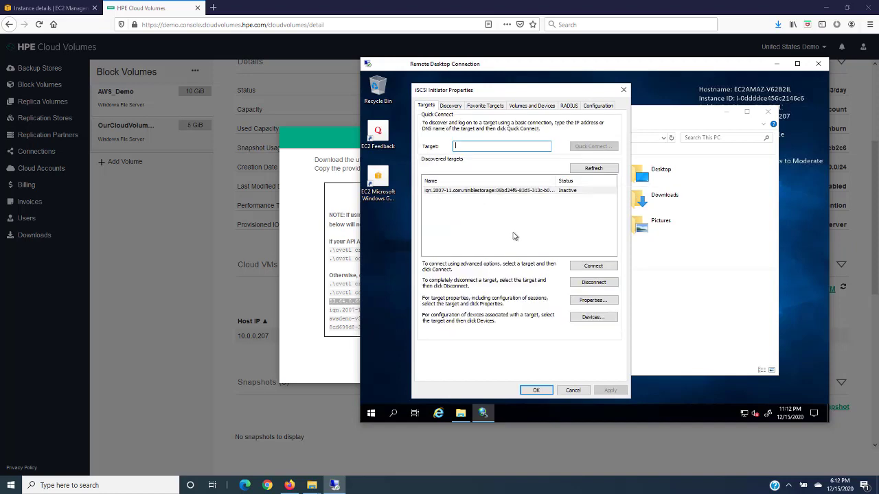
pyautogui.click(473, 191)
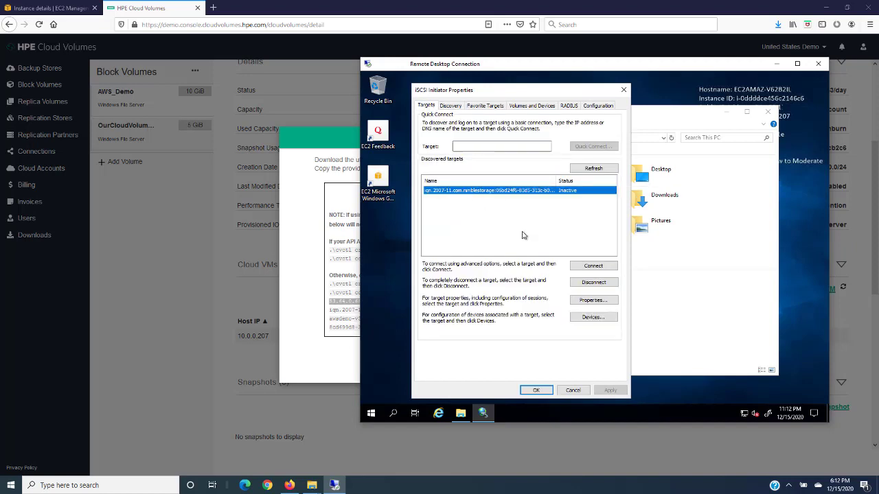
pyautogui.click(587, 267)
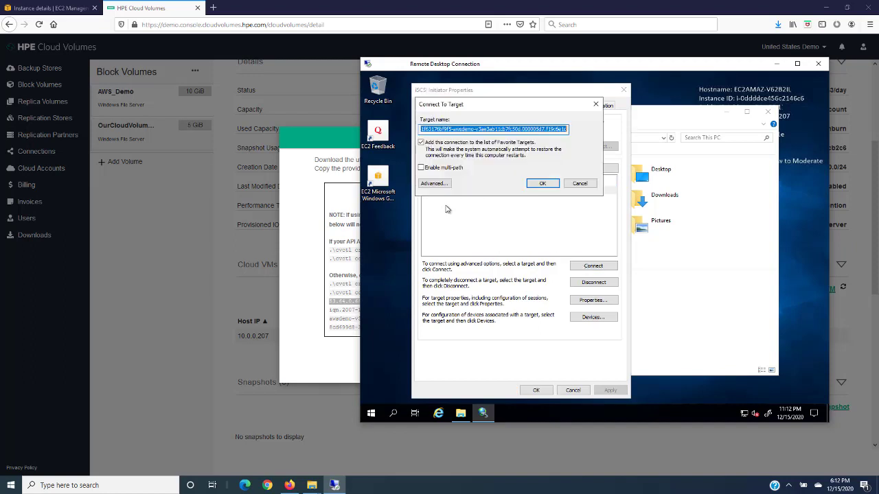
pyautogui.click(422, 168)
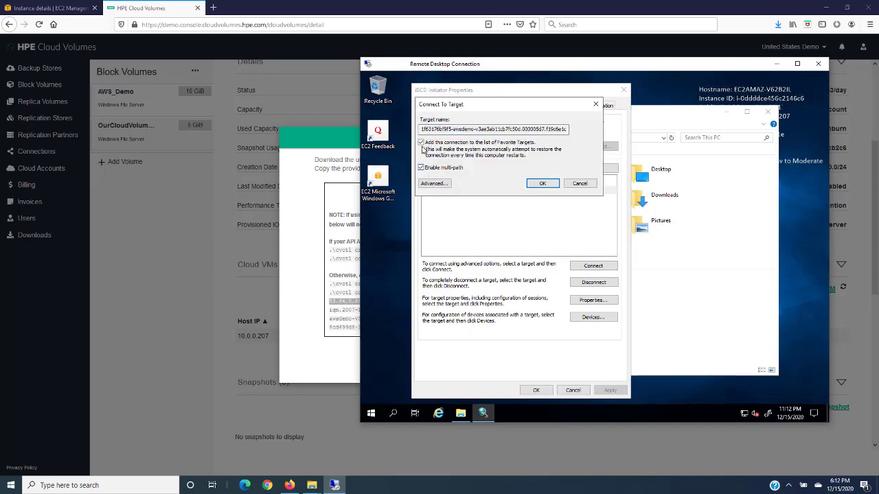
pyautogui.click(421, 143)
pyautogui.click(435, 185)
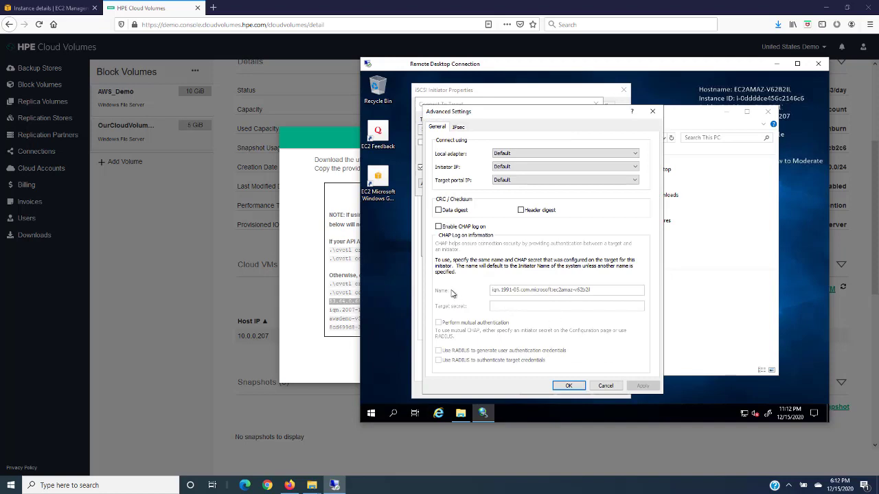
pyautogui.click(438, 226)
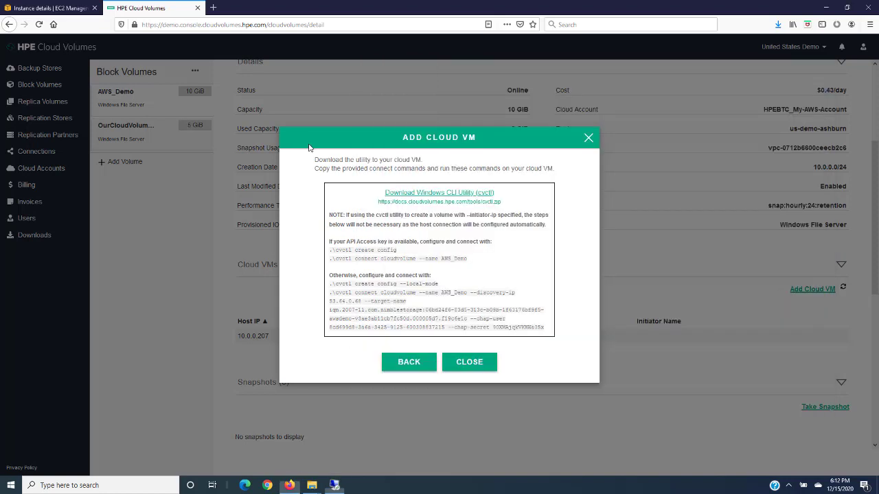
# Copy the CHAP user from the HPE Cloud Volumes connect command and replace the CHAP log on Name with it.
pyautogui.click(307, 150)
pyautogui.moveTo(330, 332); pyautogui.dragTo(448, 329)
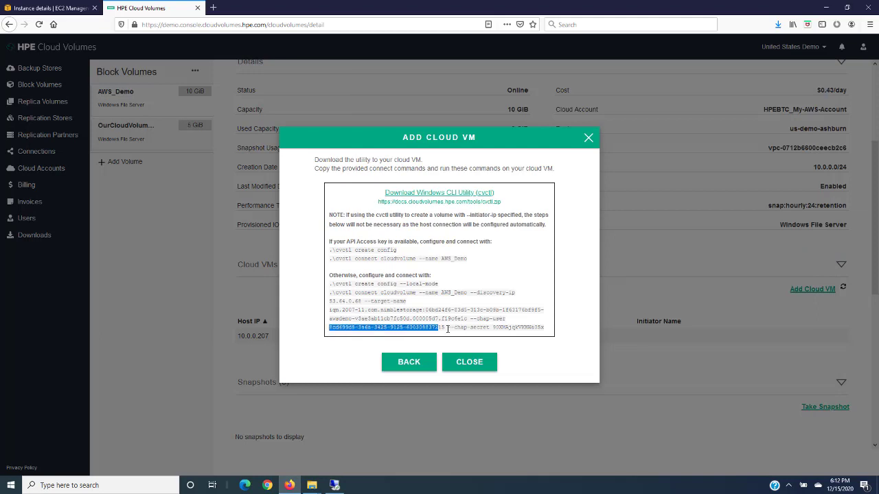
pyautogui.rightClick(438, 330)
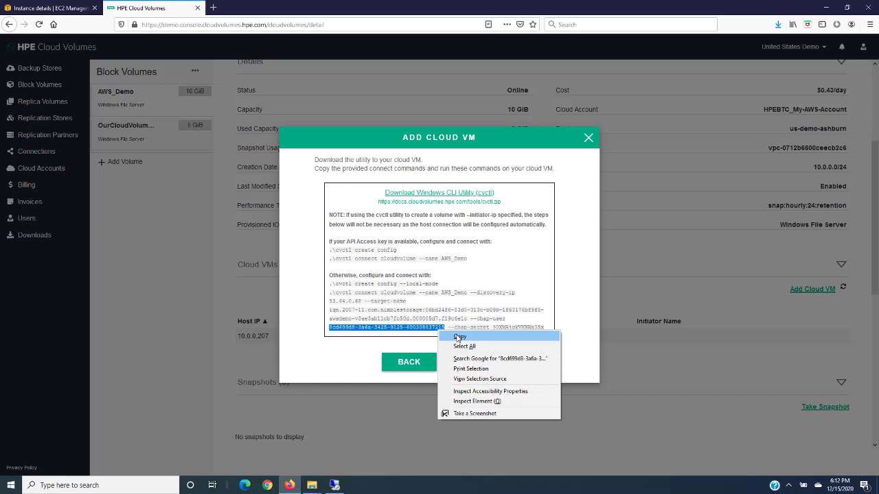
pyautogui.click(458, 337)
pyautogui.click(336, 487)
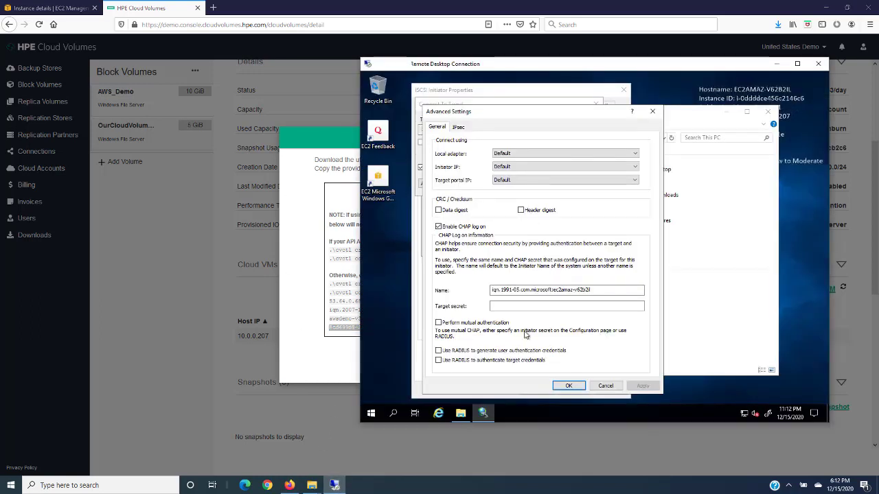
pyautogui.moveTo(599, 291); pyautogui.dragTo(488, 289)
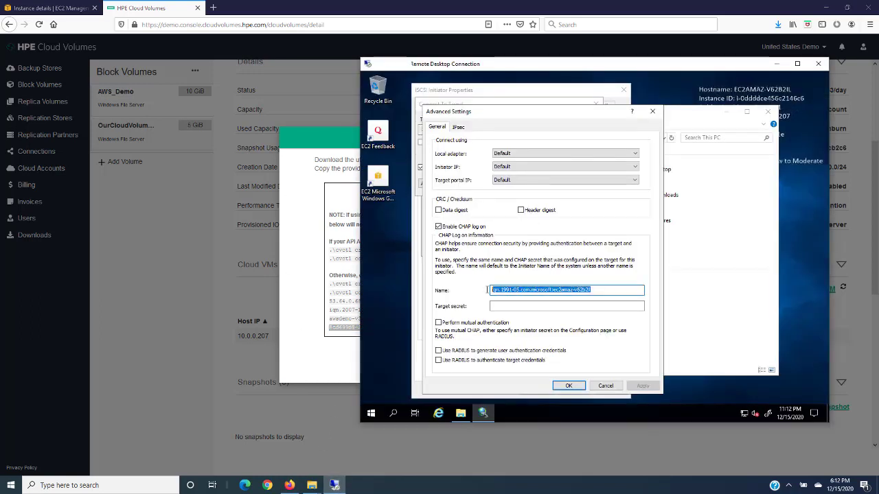
pyautogui.rightClick(507, 291)
pyautogui.click(423, 207)
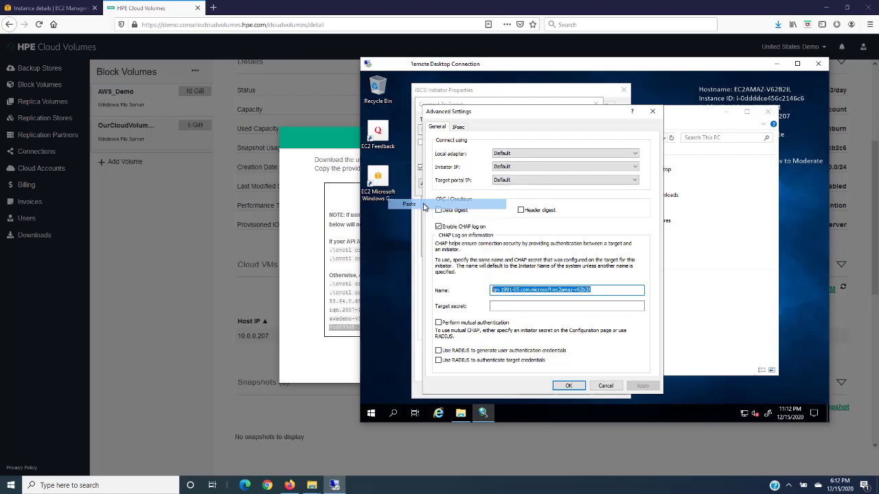
# Copy the CHAP secret from the HPE Cloud Volumes connect command and paste it as the Target secret.
pyautogui.click(306, 254)
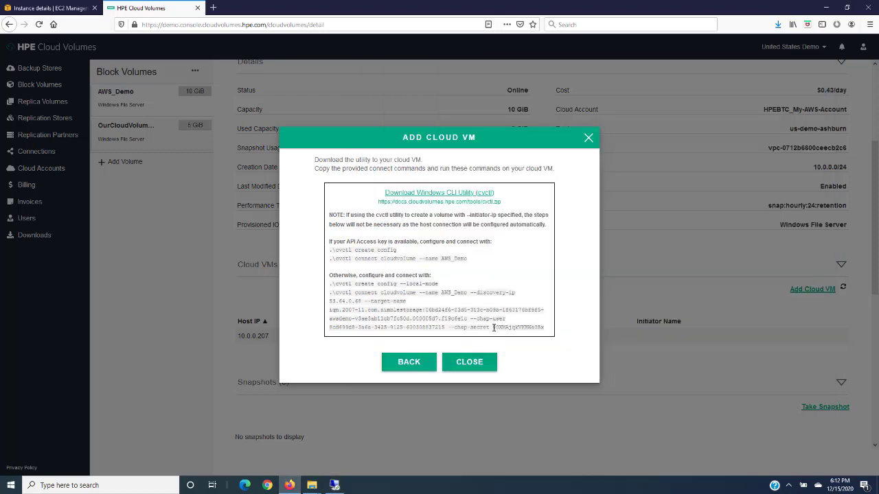
pyautogui.moveTo(506, 326); pyautogui.dragTo(538, 327)
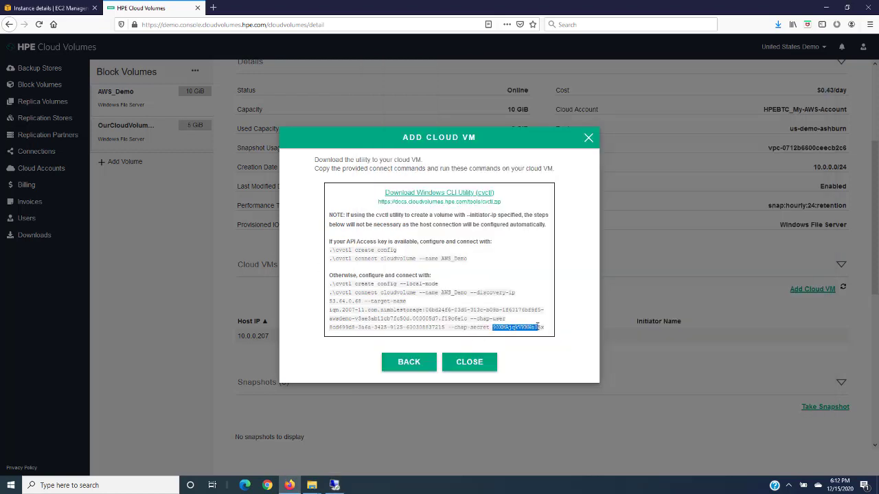
pyautogui.rightClick(536, 330)
pyautogui.click(542, 337)
pyautogui.click(334, 485)
pyautogui.click(510, 305)
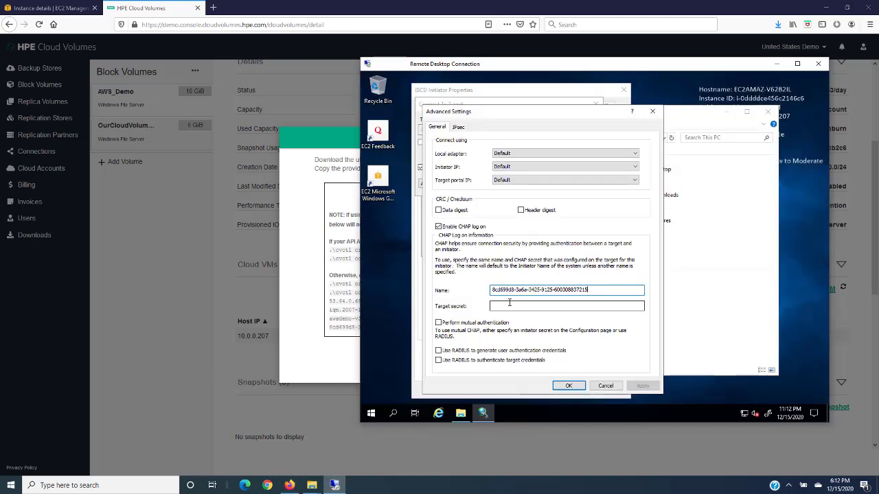
pyautogui.rightClick(510, 305)
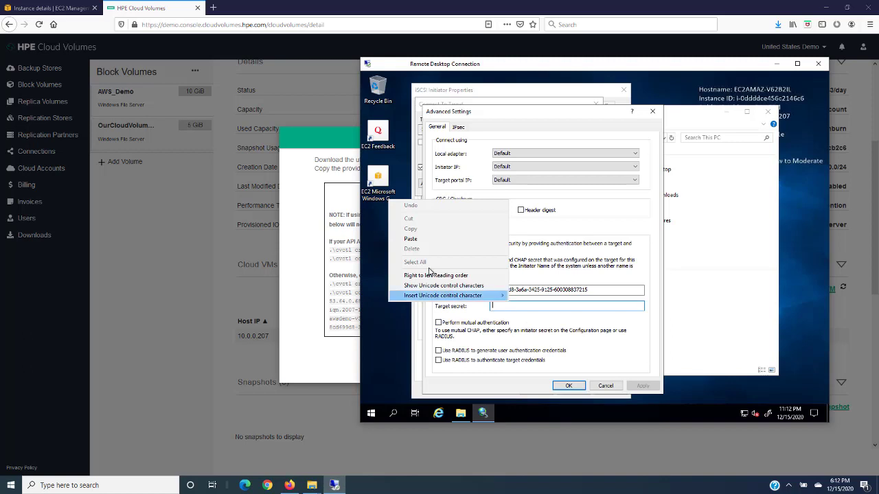
pyautogui.click(421, 239)
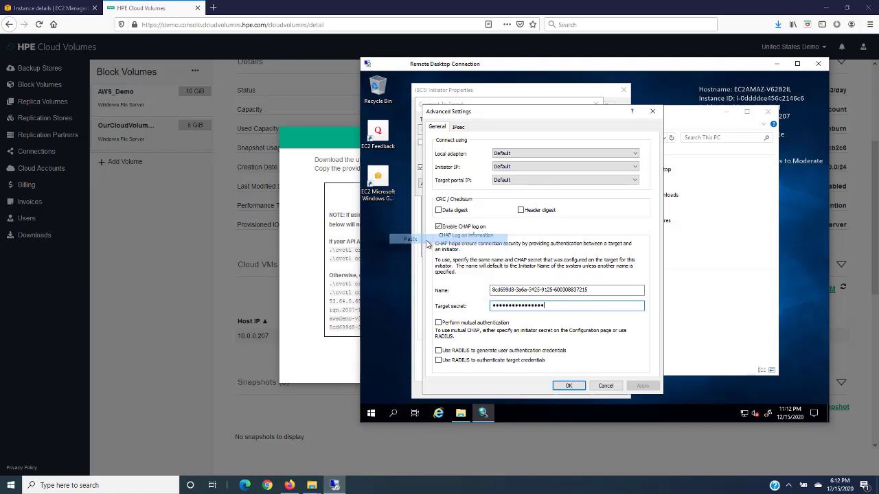
# Apply the CHAP log on settings, connect to the iSCSI target, and open Disk Management to check for the new disk.
pyautogui.click(570, 386)
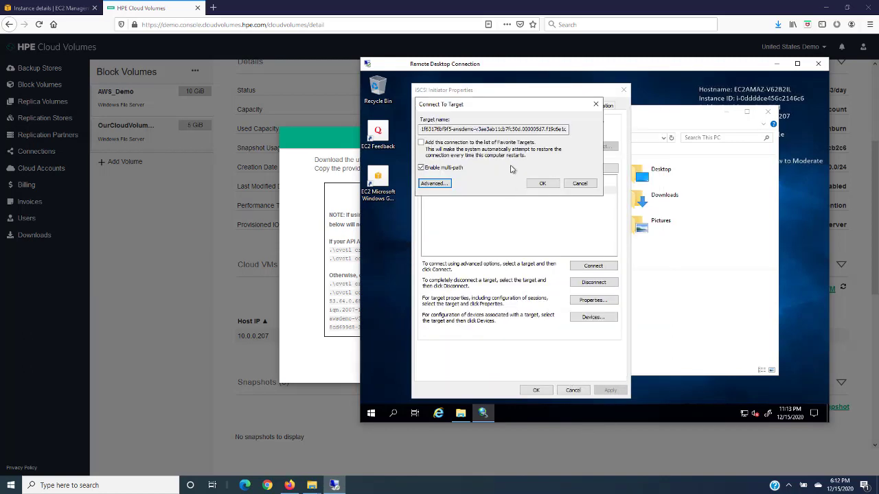
pyautogui.click(542, 187)
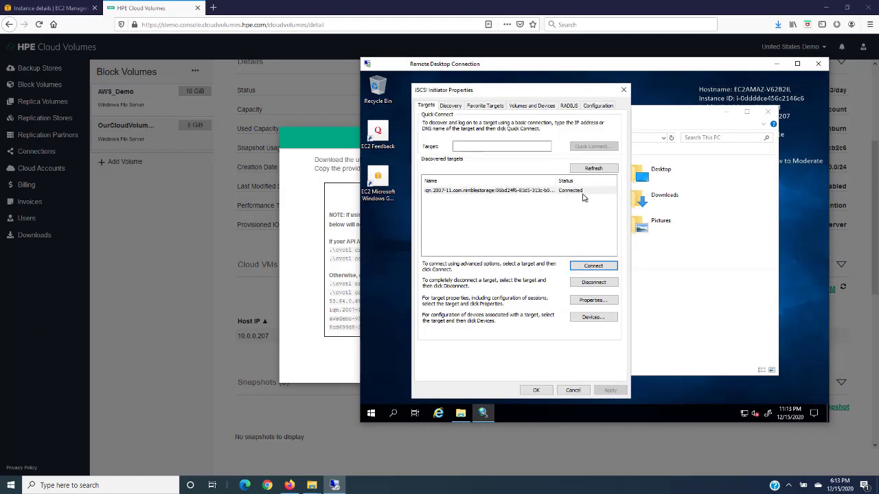
pyautogui.rightClick(370, 413)
pyautogui.click(405, 249)
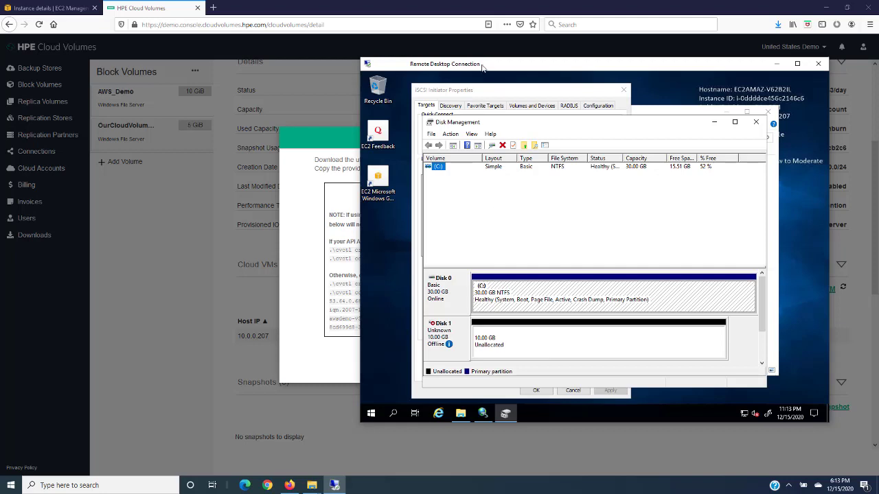
# Disconnect the connected Nimble Storage target from all sessions in the iSCSI Initiator.
pyautogui.click(485, 91)
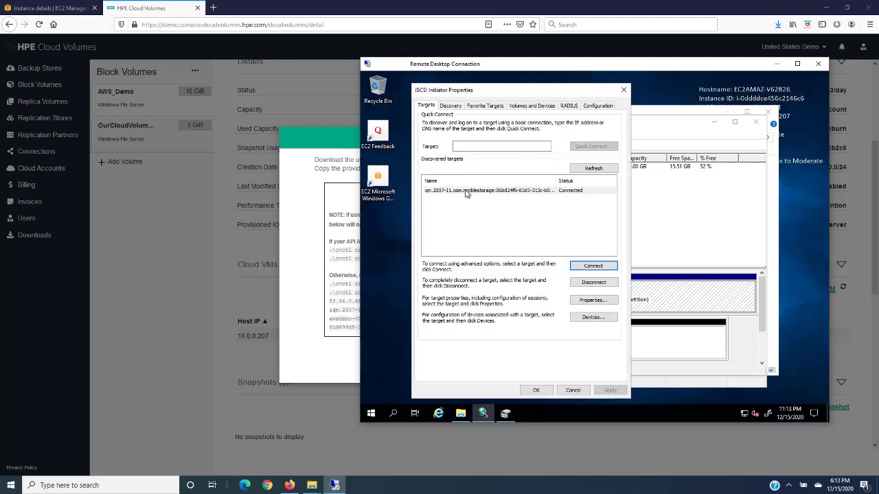
pyautogui.click(467, 190)
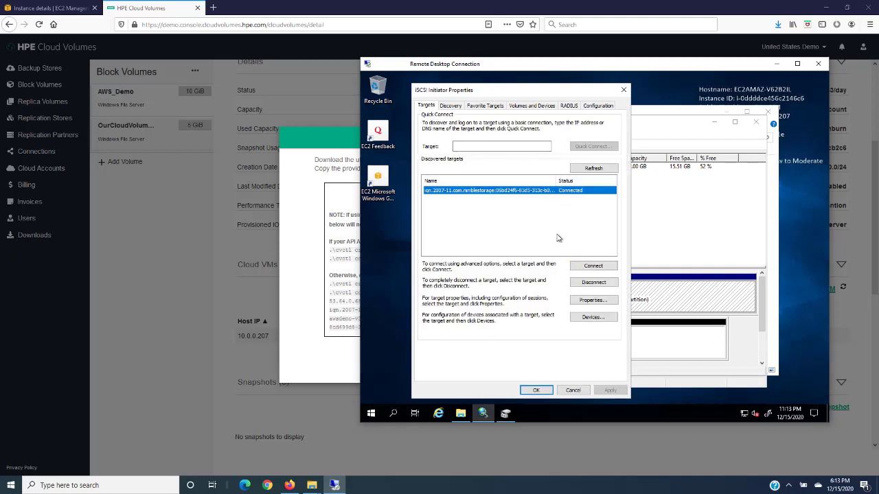
pyautogui.click(592, 282)
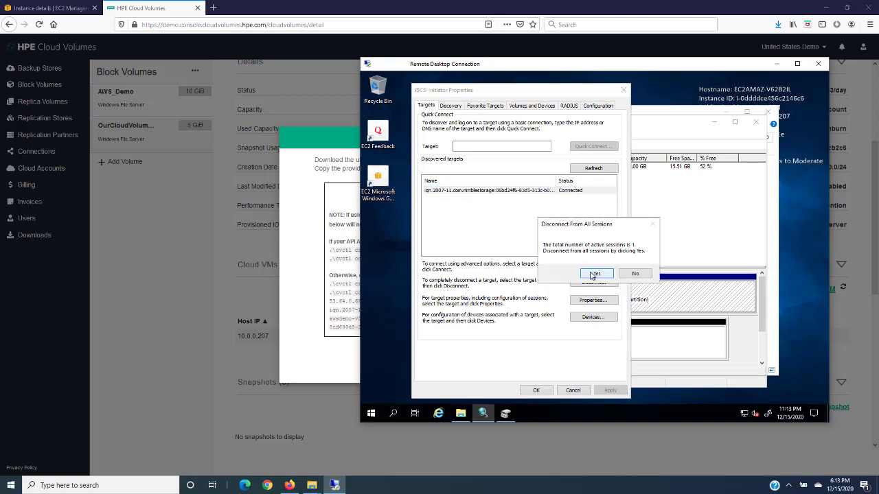
pyautogui.click(592, 274)
# Remove the 53.64.0.68 discovery portal, check the favorite and discovered targets lists, and close the iSCSI Initiator and Disk Management.
pyautogui.click(449, 107)
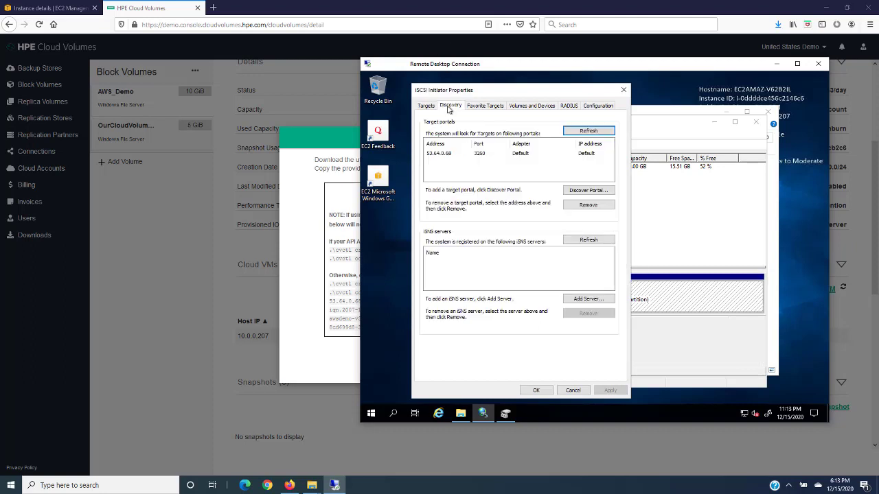
pyautogui.click(438, 153)
pyautogui.click(589, 205)
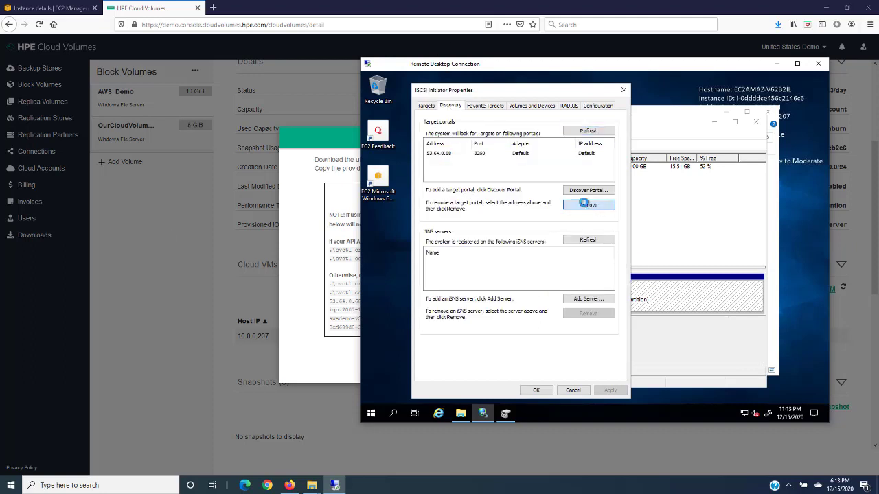
pyautogui.click(482, 105)
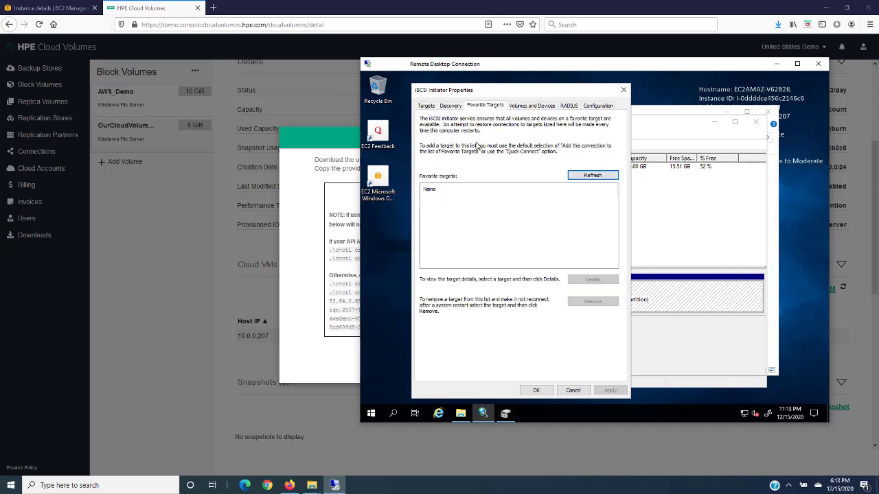
pyautogui.click(425, 106)
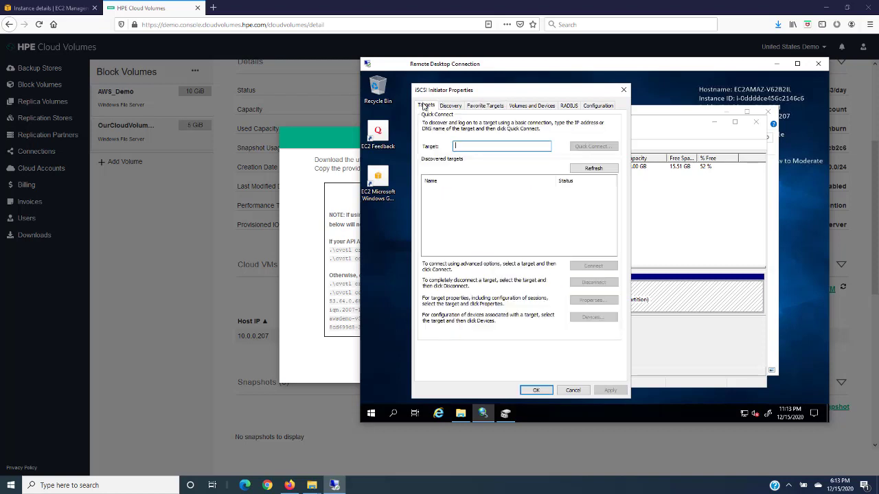
pyautogui.click(536, 390)
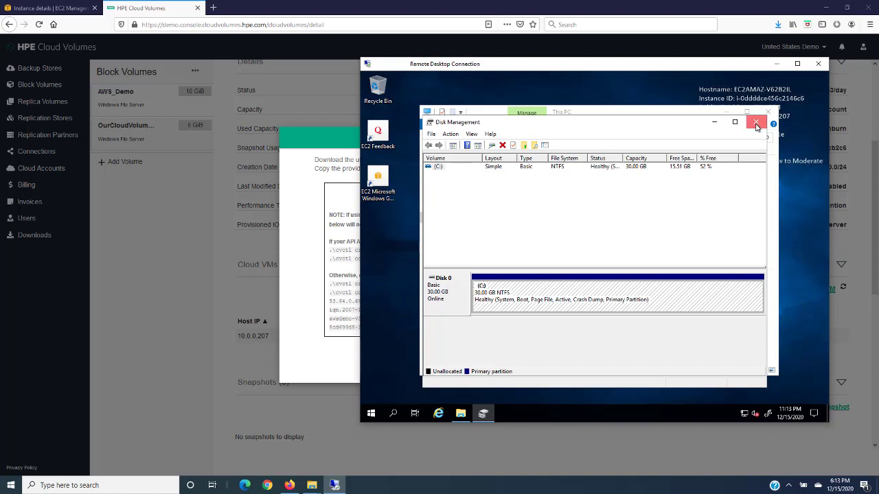
pyautogui.click(756, 122)
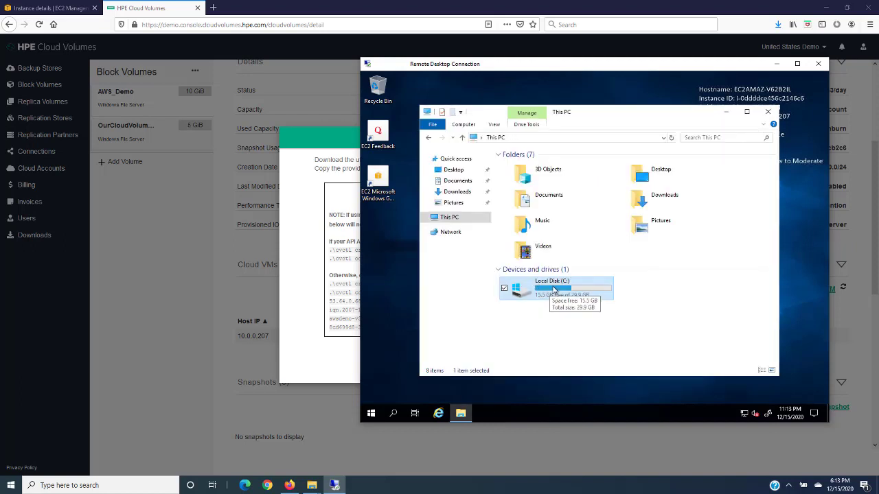
# Open a Command Prompt on the EC2 instance and run "cvctl create config --local-mode", copied from the HPE Cloud Volumes connect commands.
pyautogui.click(370, 413)
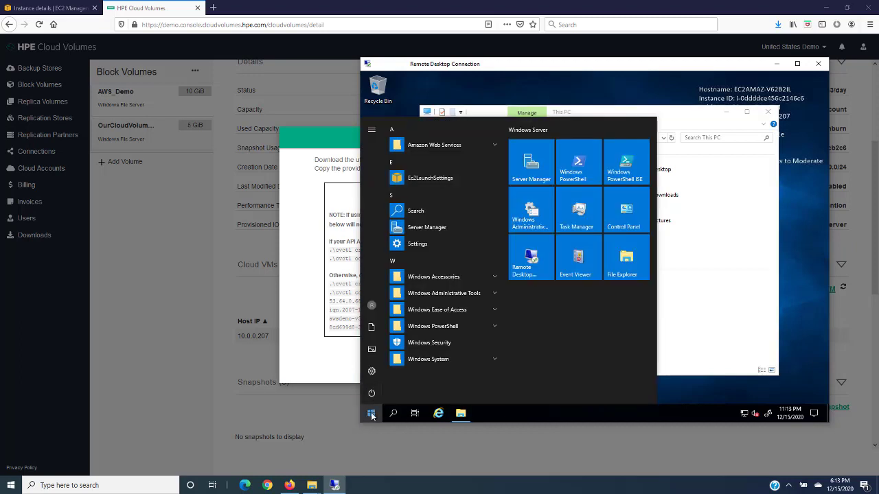
pyautogui.write('cmd')
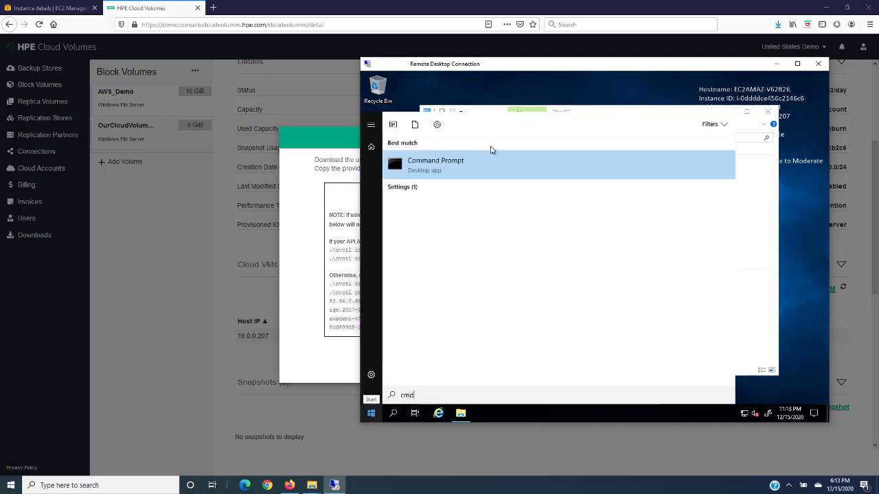
pyautogui.click(423, 165)
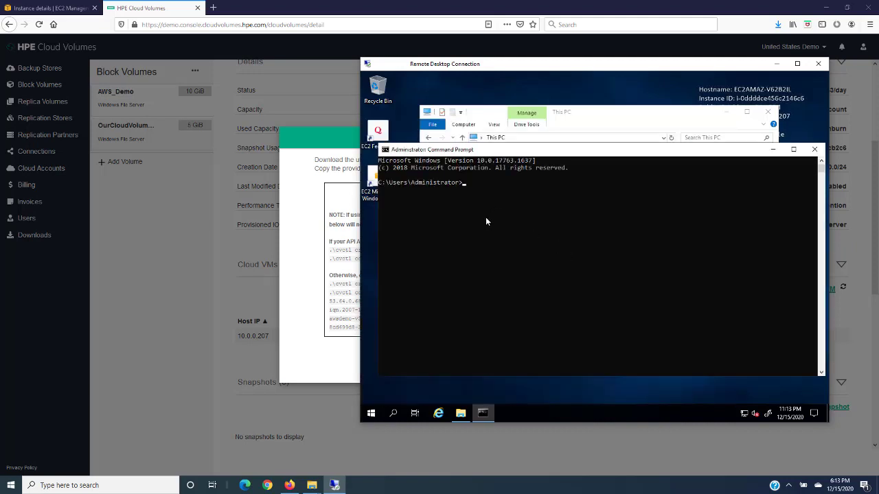
pyautogui.click(334, 163)
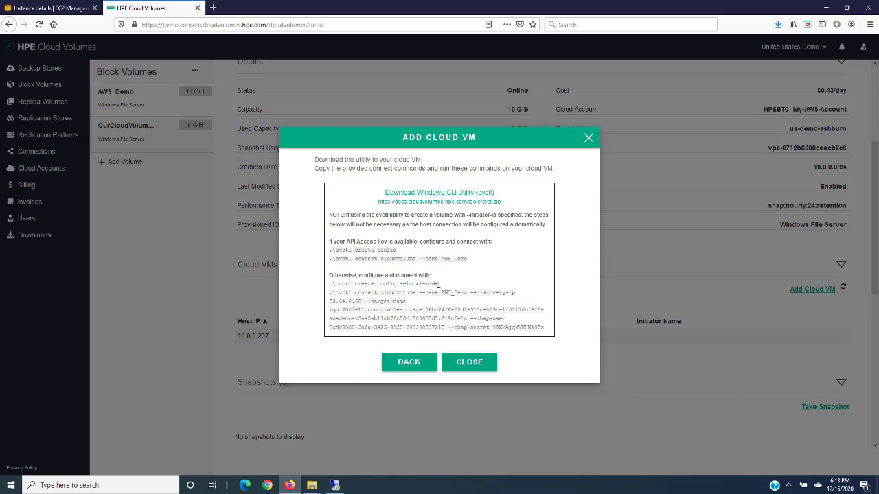
pyautogui.moveTo(440, 284); pyautogui.dragTo(340, 282)
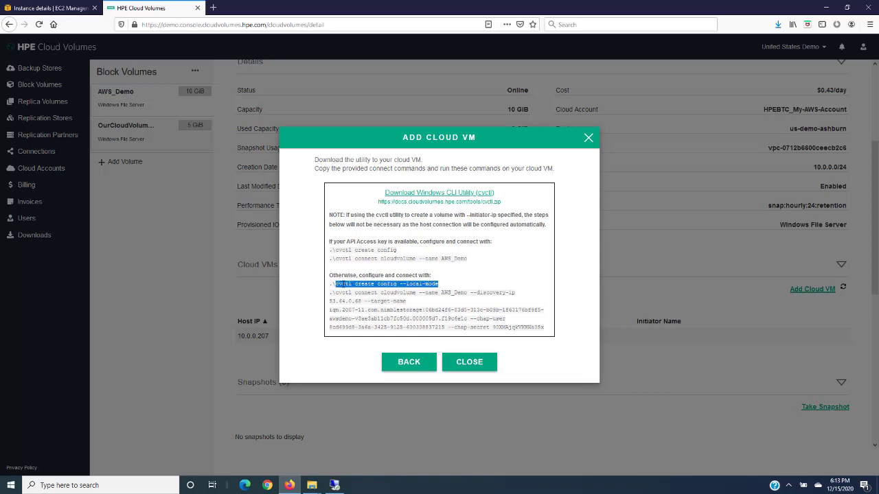
pyautogui.rightClick(341, 282)
pyautogui.click(360, 291)
pyautogui.click(335, 486)
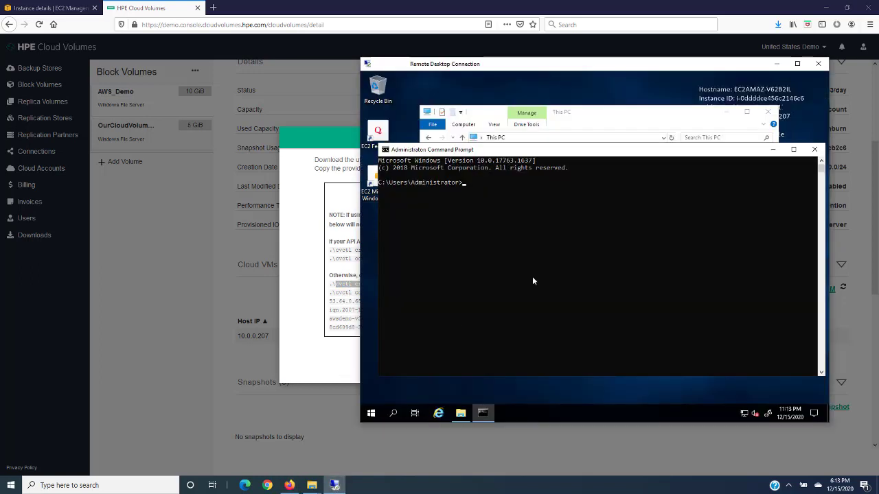
pyautogui.rightClick(556, 217)
pyautogui.press('Return')
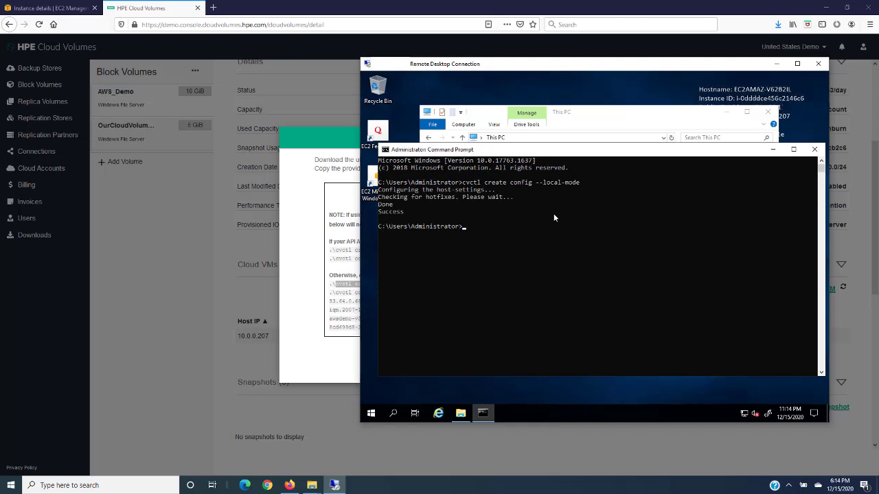
# Copy the full cvctl connect cloudvolume command for AWS_Demo, including the CHAP user and CHAP secret, and run it in the Command Prompt.
pyautogui.click(287, 203)
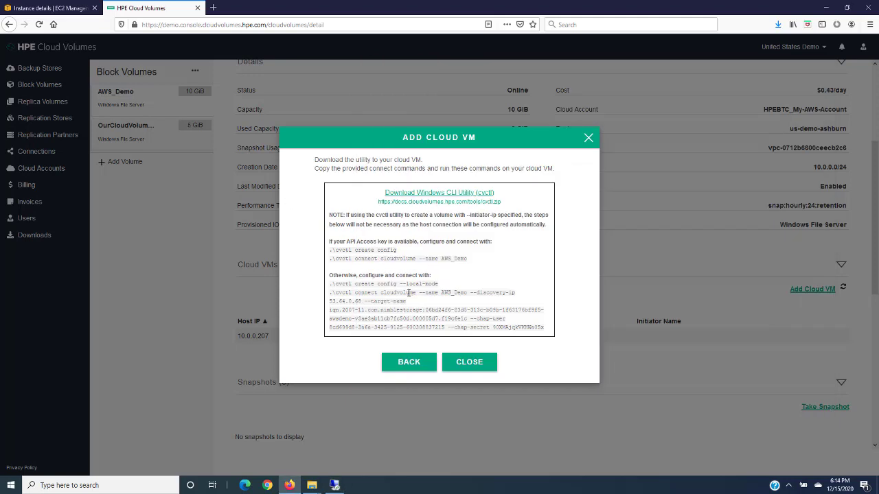
pyautogui.moveTo(336, 292); pyautogui.dragTo(547, 333)
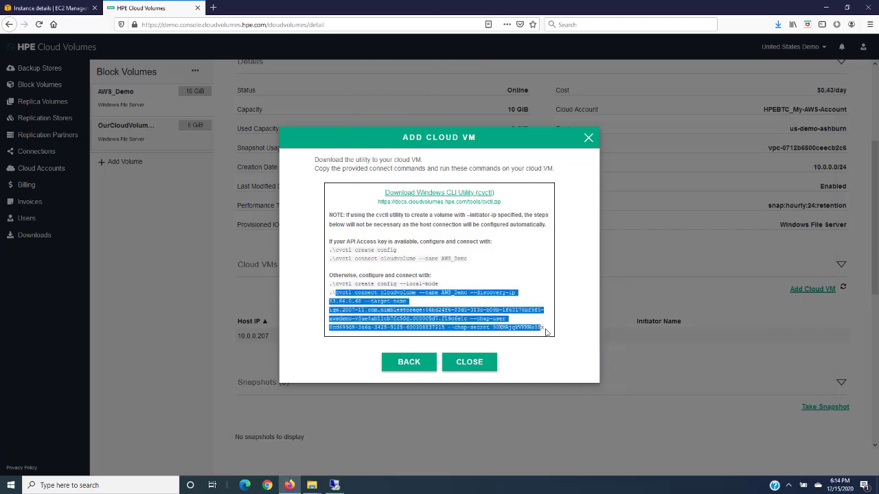
pyautogui.rightClick(370, 290)
pyautogui.click(390, 298)
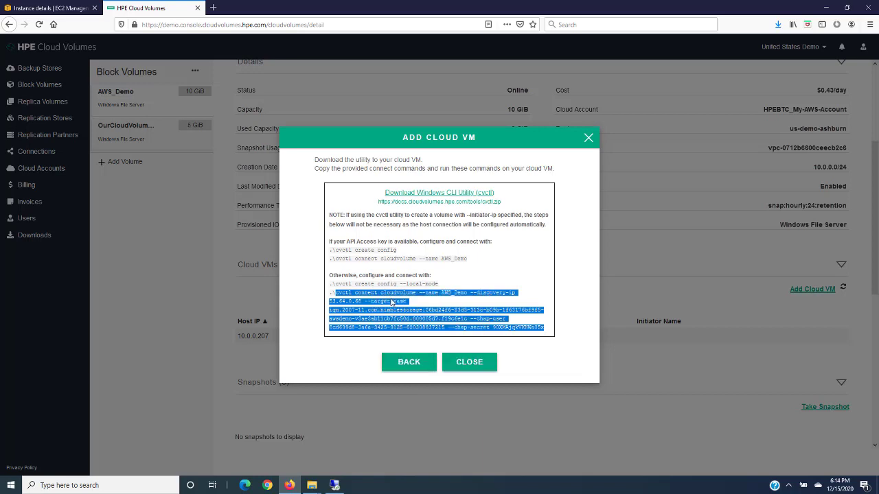
pyautogui.click(334, 485)
pyautogui.rightClick(510, 216)
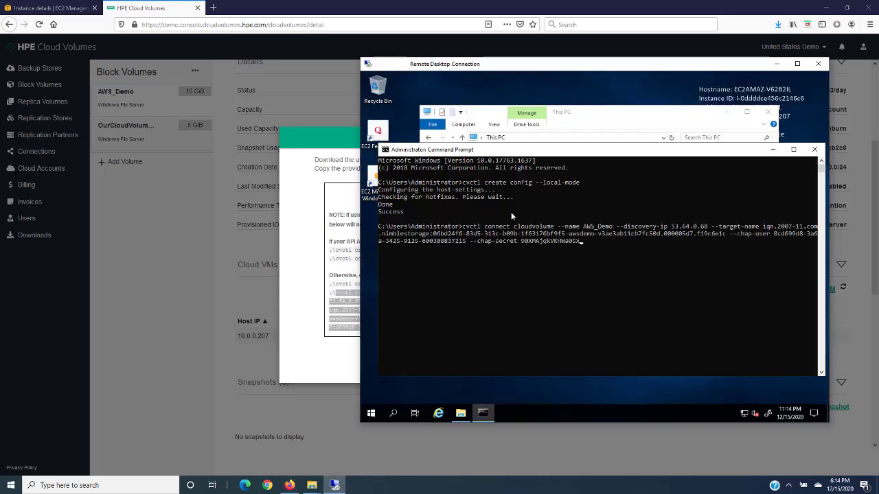
pyautogui.press('Return')
# Check the discovered target's status and the discovery portal in the iSCSI Initiator, then close it without changes.
pyautogui.click(371, 414)
pyautogui.write('is')
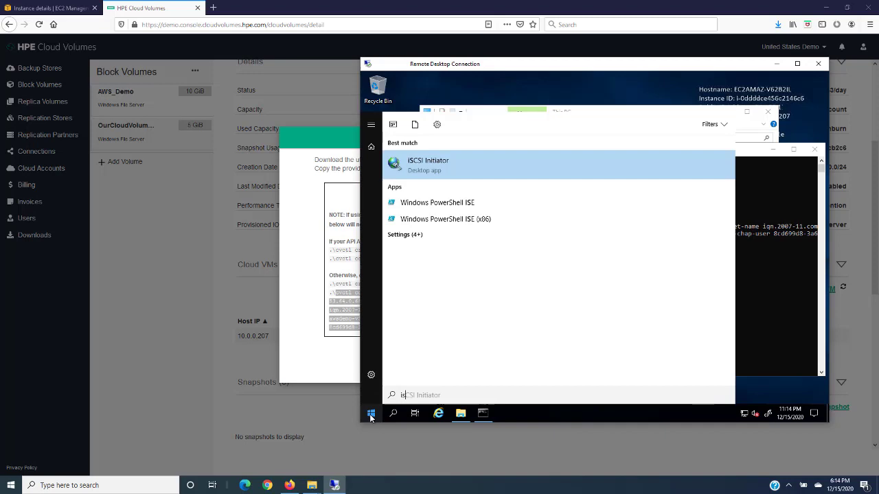
pyautogui.click(429, 165)
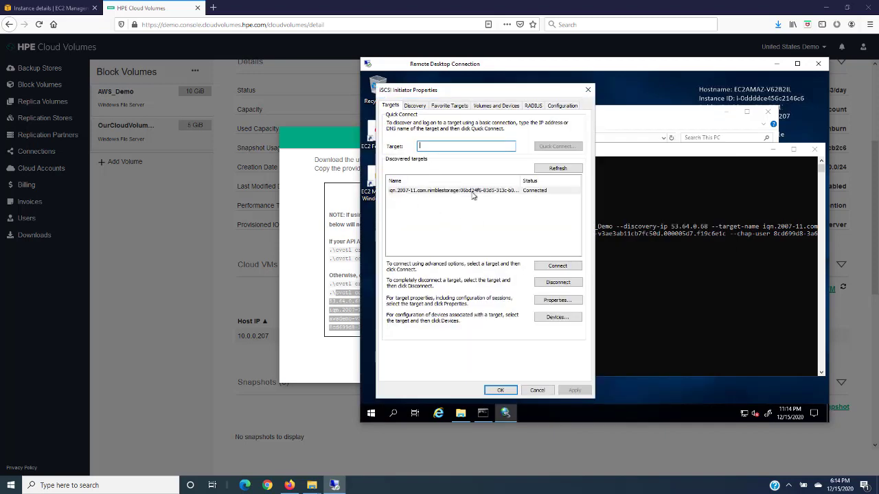
pyautogui.click(417, 107)
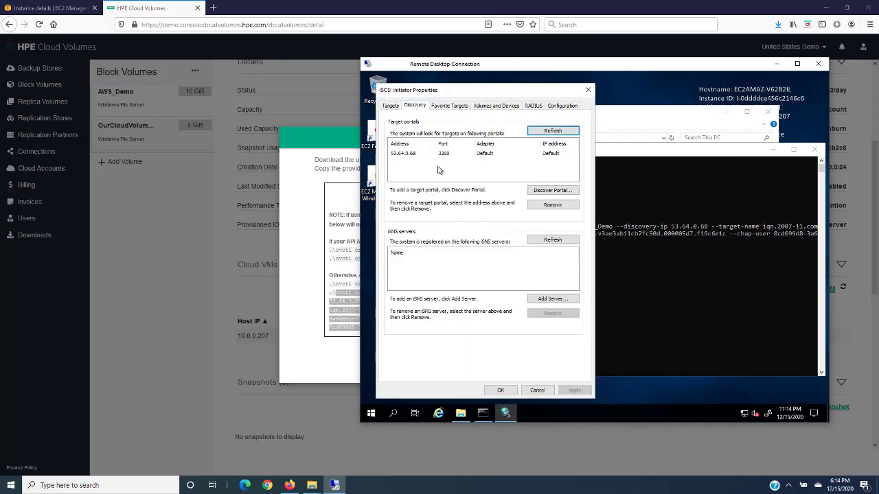
pyautogui.click(390, 106)
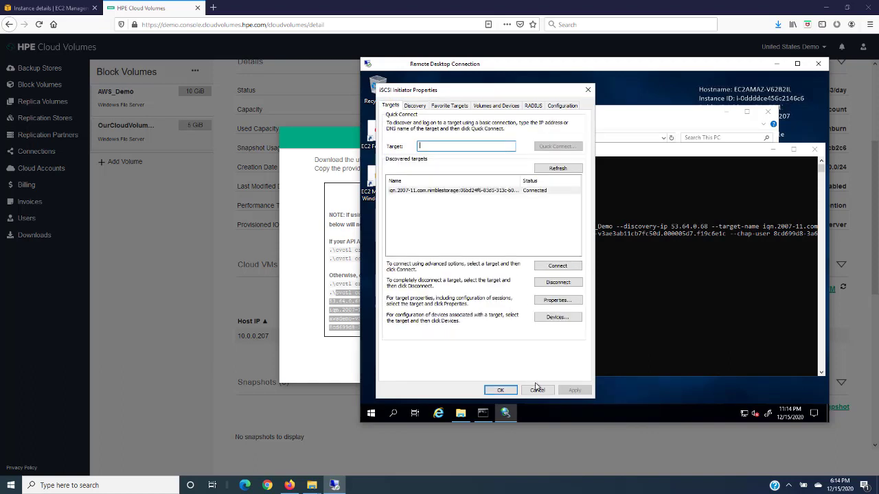
pyautogui.click(536, 389)
# Check the attached disk in Disk Management, then close the Add Cloud VM dialog in HPE Cloud Volumes.
pyautogui.rightClick(371, 414)
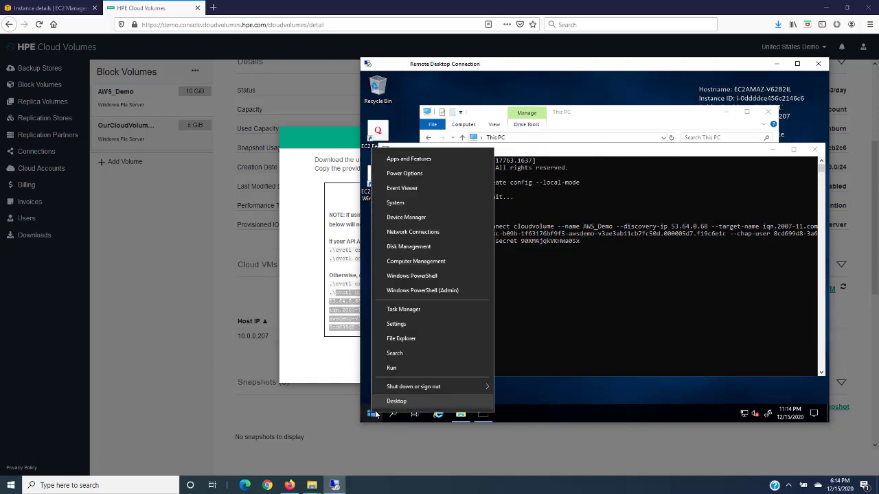
pyautogui.click(405, 245)
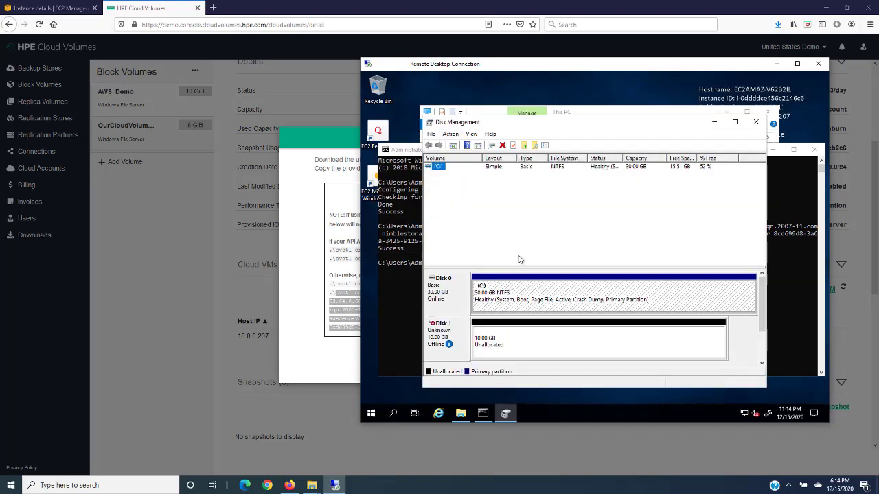
pyautogui.click(305, 314)
pyautogui.click(465, 362)
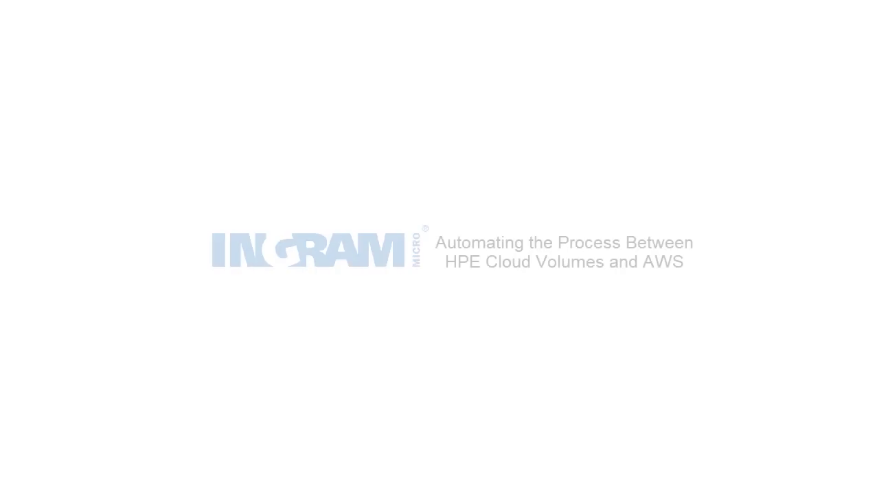
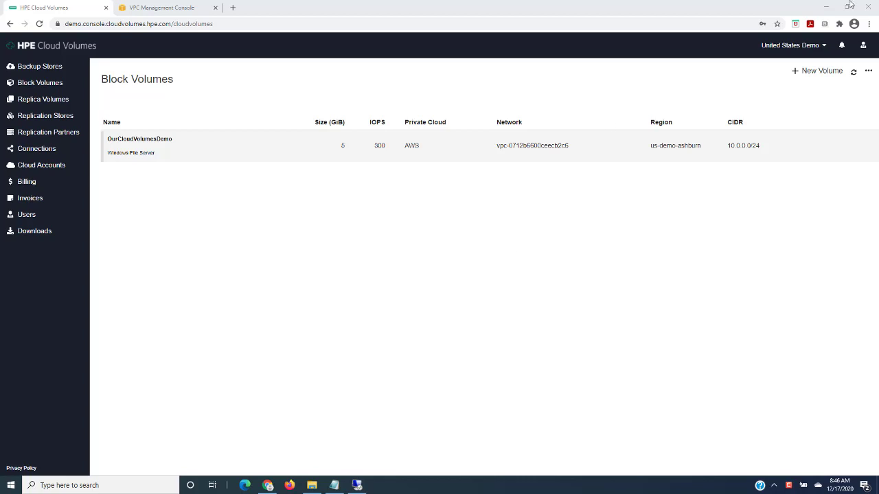
# Review the cloud provider settings of a new block volume without creating it, then view the HPE Cloud Volumes connections.
pyautogui.click(815, 73)
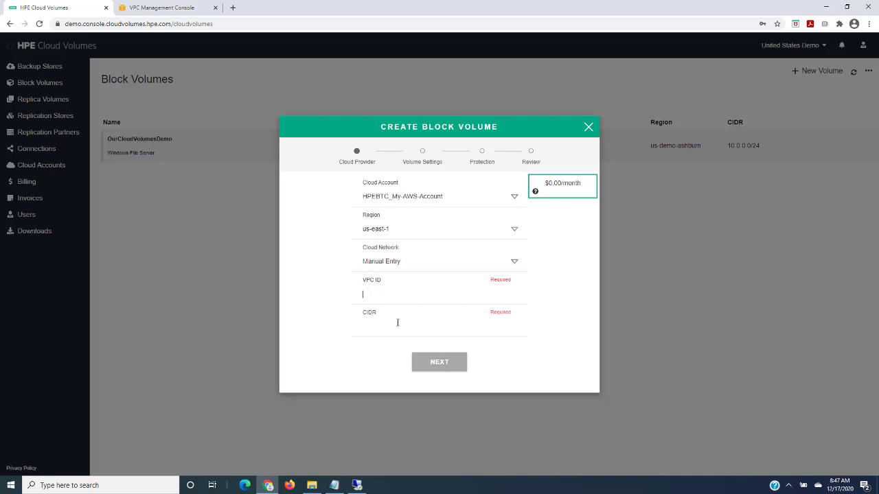
pyautogui.click(588, 127)
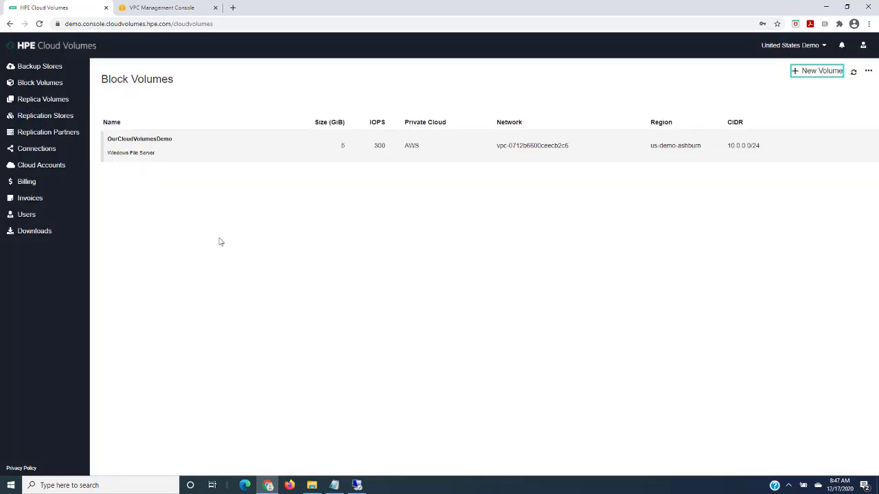
pyautogui.click(36, 150)
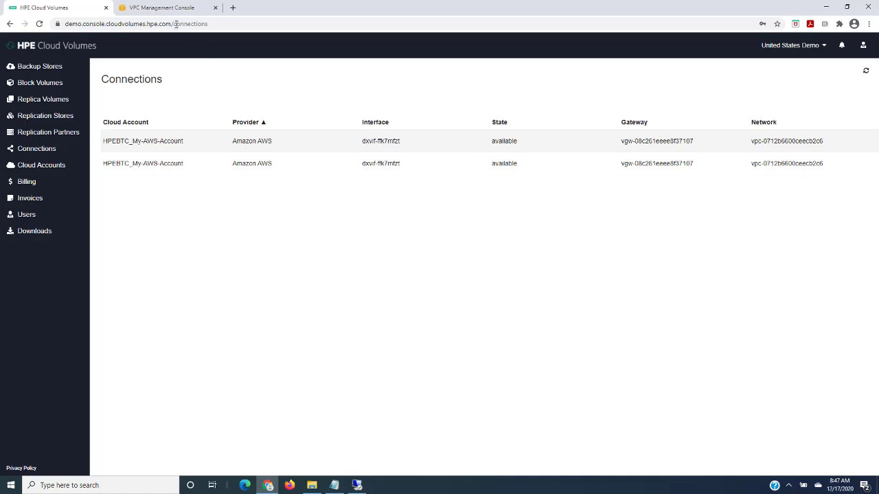
# Switch to the AWS console and view the Direct Connect virtual interfaces.
pyautogui.click(162, 9)
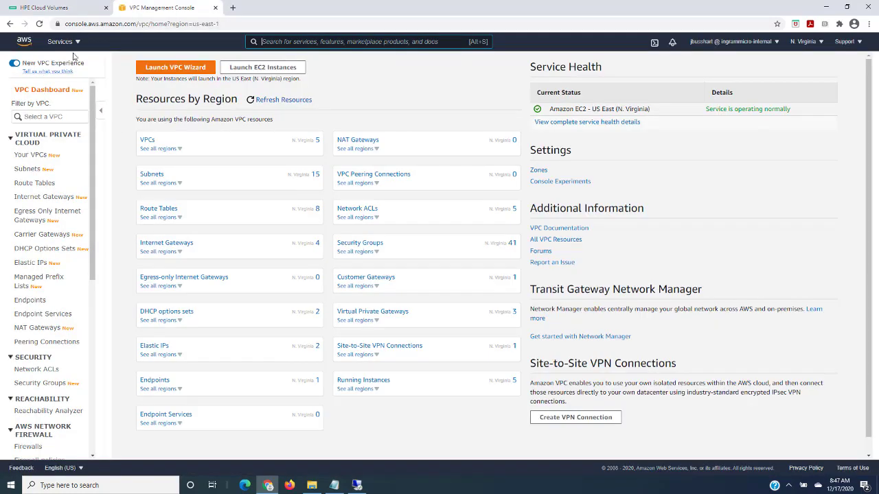
pyautogui.click(61, 42)
pyautogui.click(66, 149)
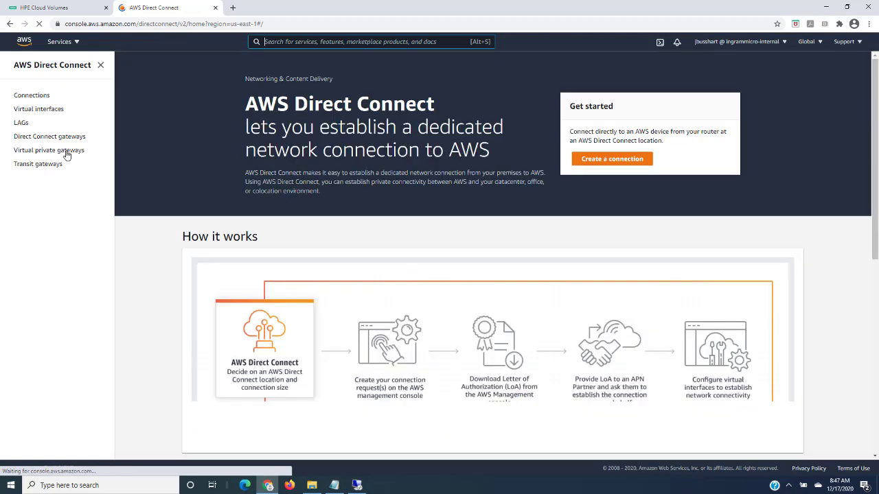
pyautogui.click(38, 110)
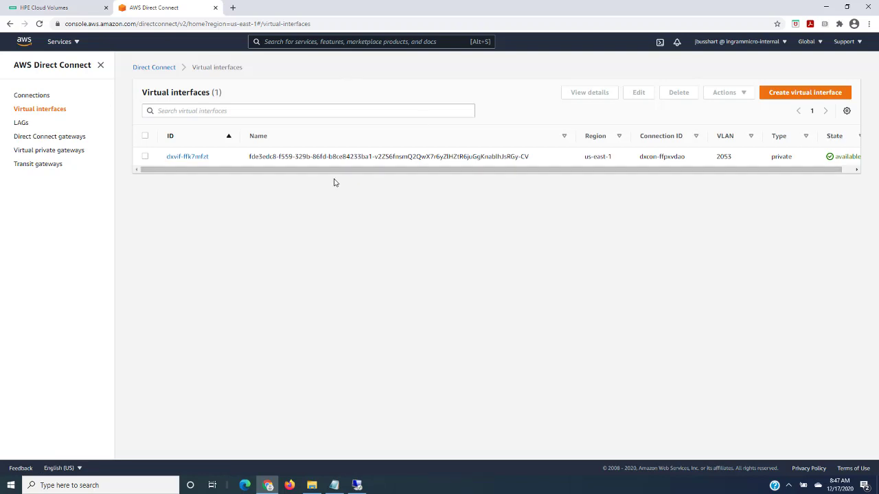
# Review the Add Cloud VM options for OurCloudVolumesDemo in HPE Cloud Volumes without attaching, and glance at the Remote Desktop session.
pyautogui.click(78, 13)
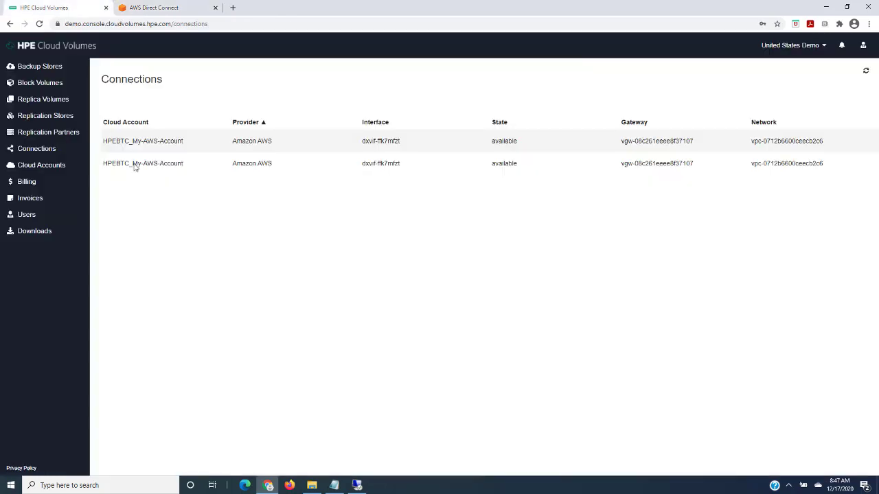
pyautogui.click(34, 84)
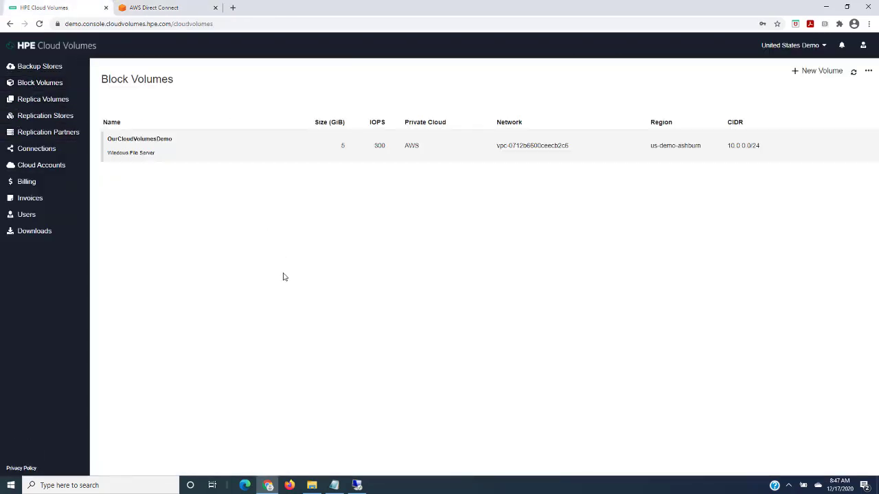
pyautogui.click(433, 164)
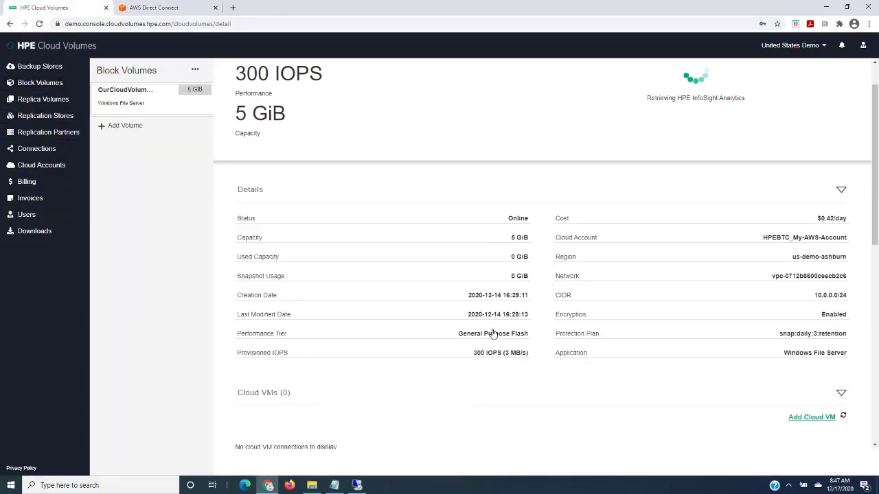
pyautogui.scroll(-3, 493, 334)
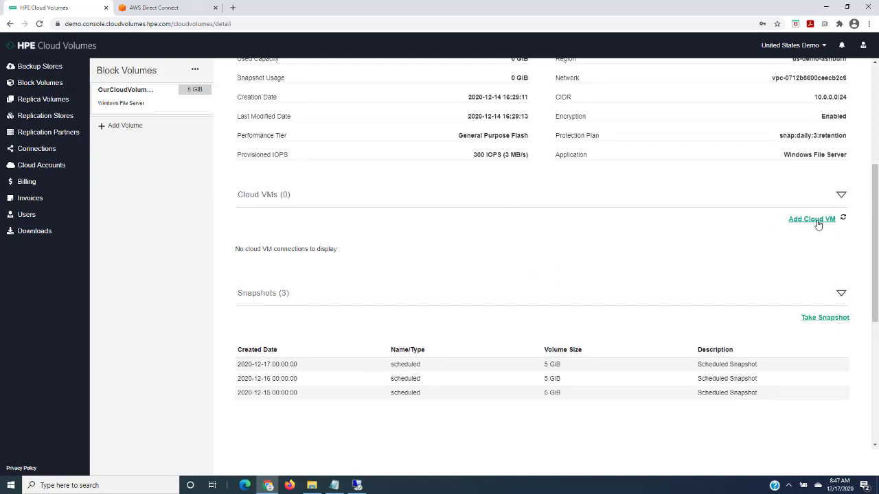
pyautogui.click(819, 227)
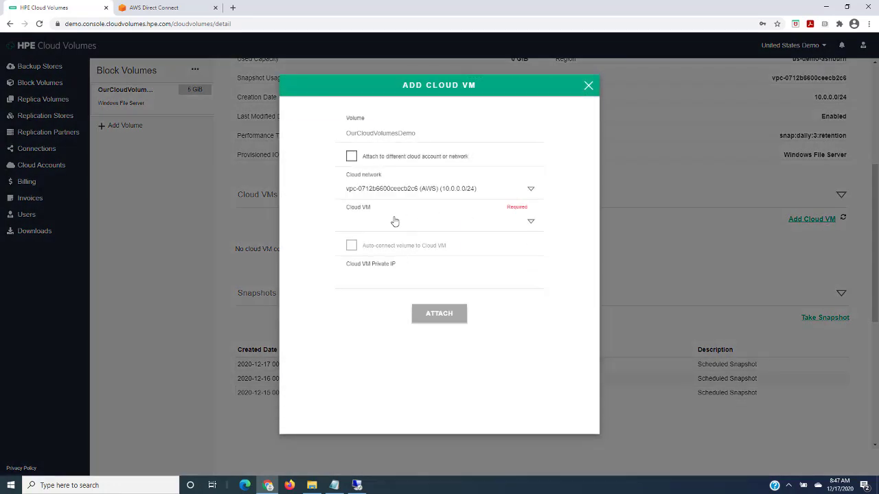
pyautogui.click(531, 221)
pyautogui.click(372, 240)
pyautogui.click(587, 87)
pyautogui.click(357, 485)
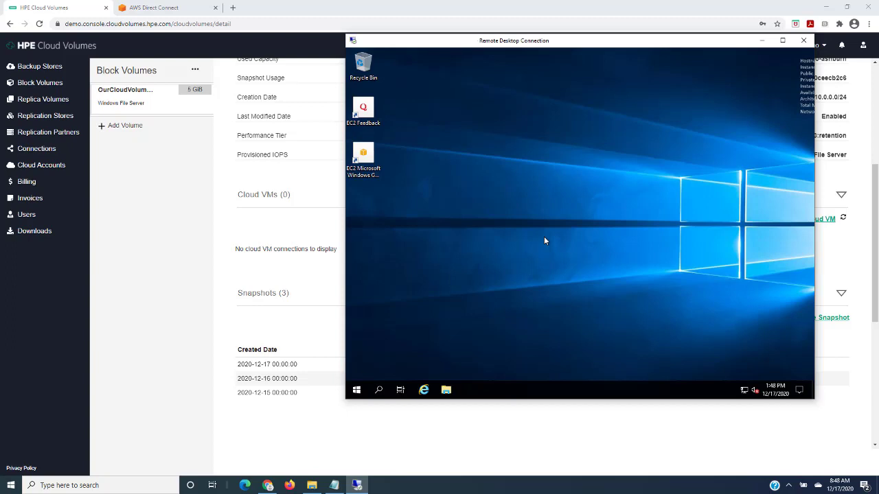
pyautogui.click(761, 41)
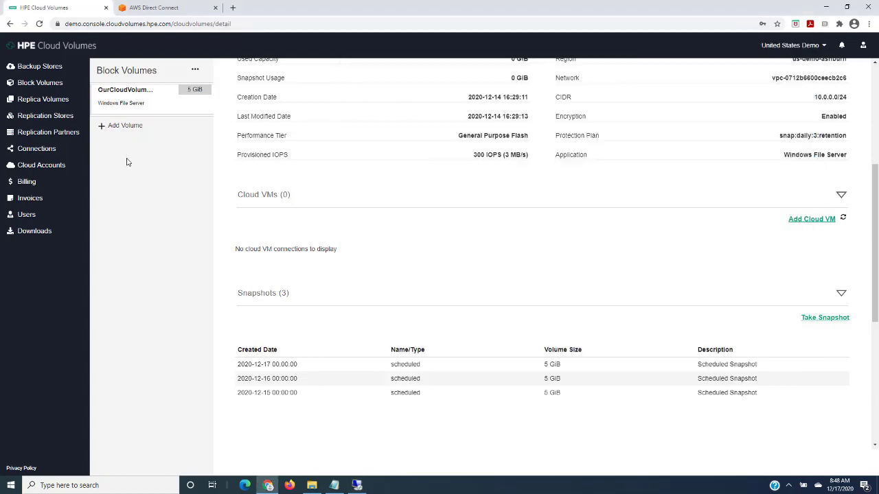
# Open the HPE Cloud Volumes help docs at Automating Cloud Account Information Retrieval, with the docs placed after the AWS page.
pyautogui.click(867, 45)
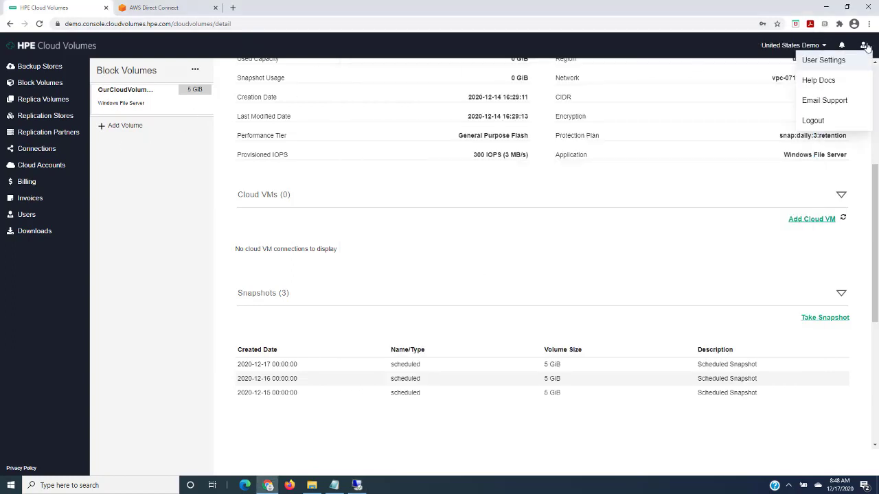
pyautogui.click(827, 80)
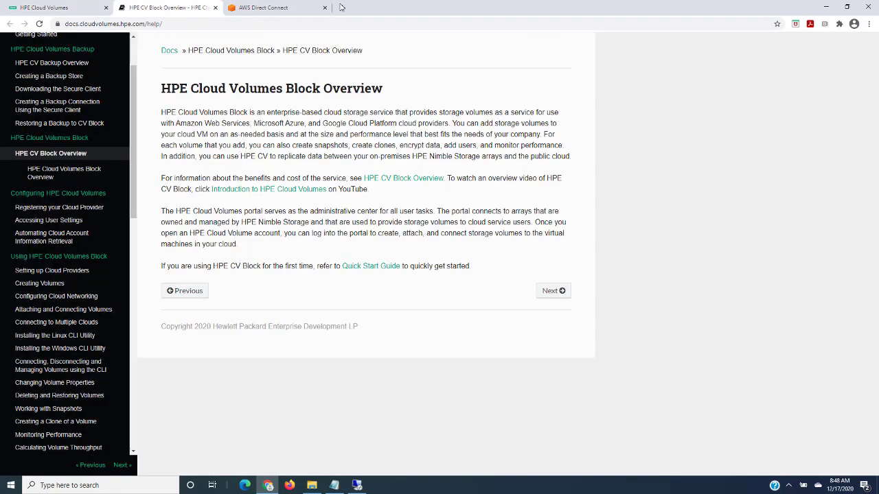
pyautogui.moveTo(184, 10); pyautogui.dragTo(291, 7)
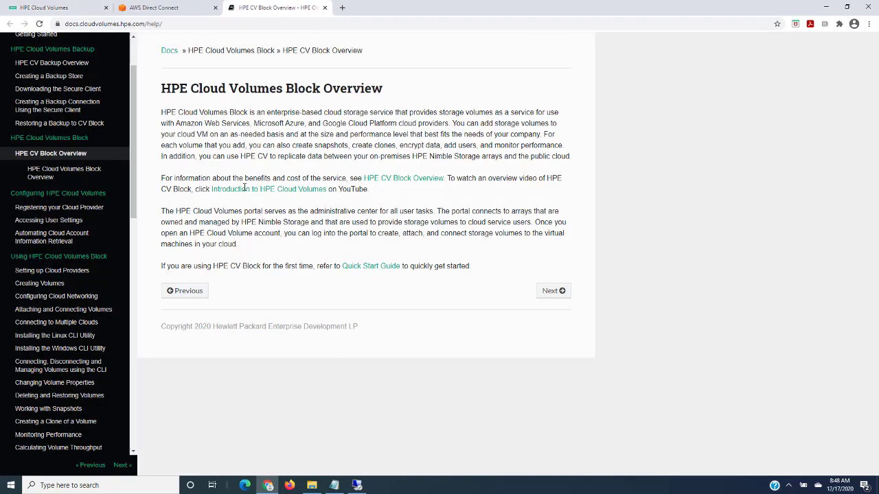
pyautogui.click(52, 241)
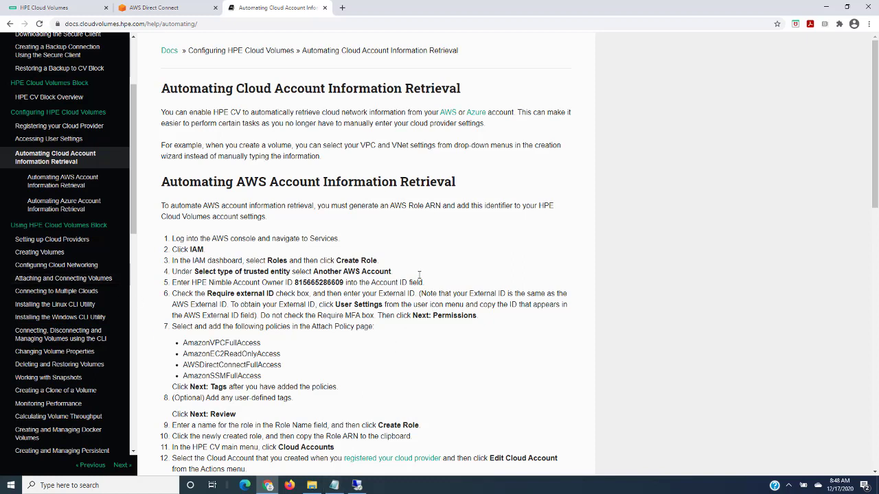
# Return to the AWS console and open the Roles list in IAM.
pyautogui.click(162, 8)
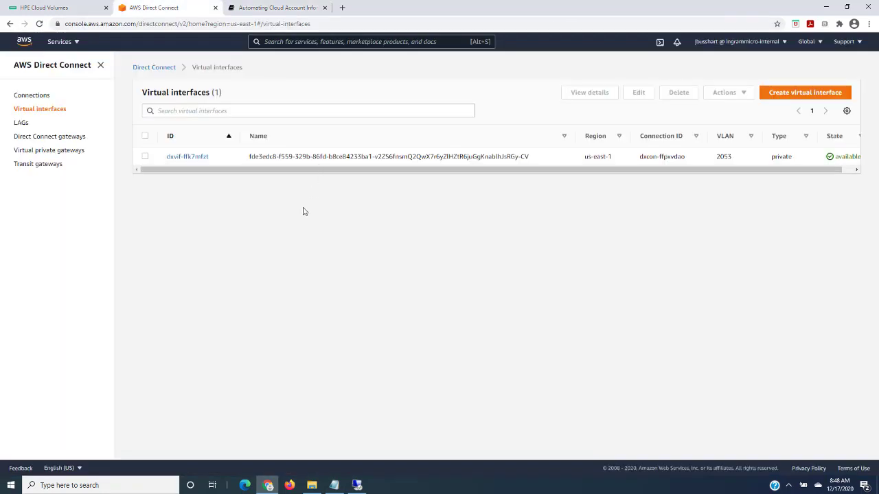
pyautogui.click(61, 42)
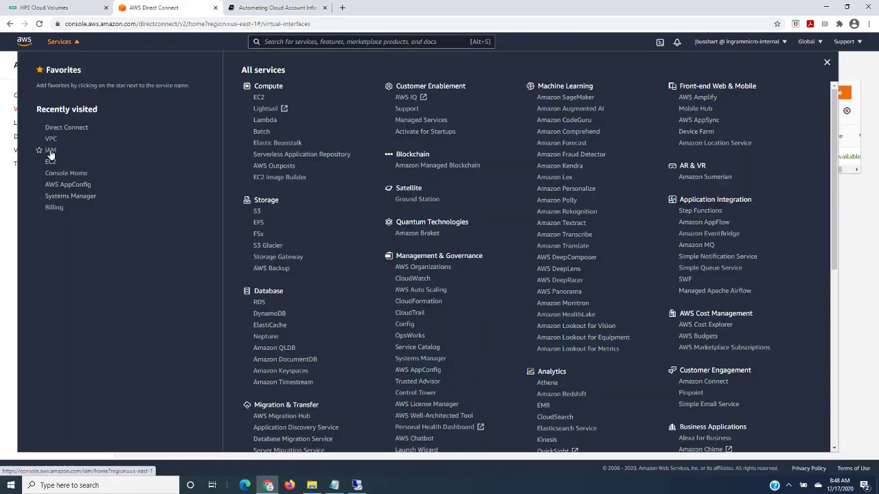
pyautogui.scroll(-4, 608, 300)
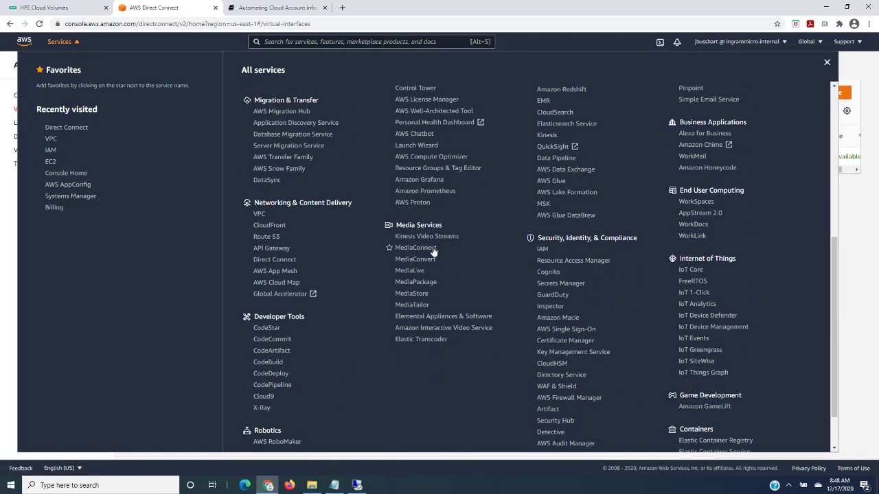
pyautogui.scroll(5, 440, 256)
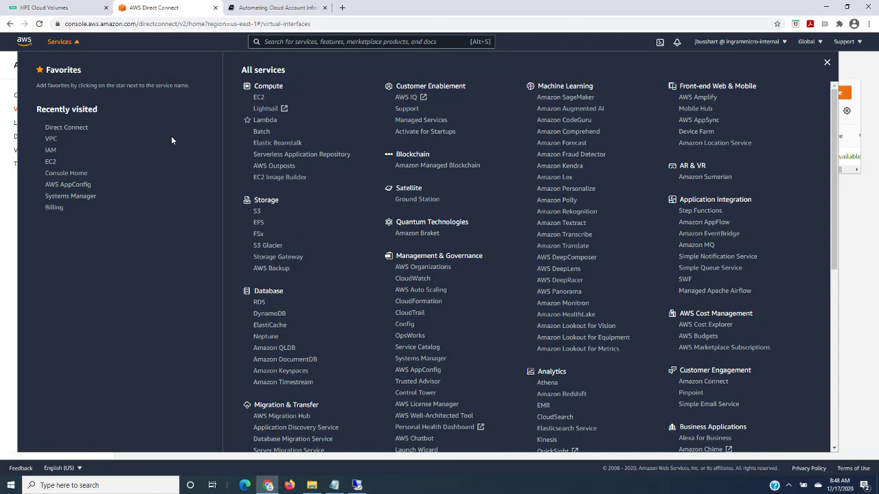
pyautogui.click(51, 150)
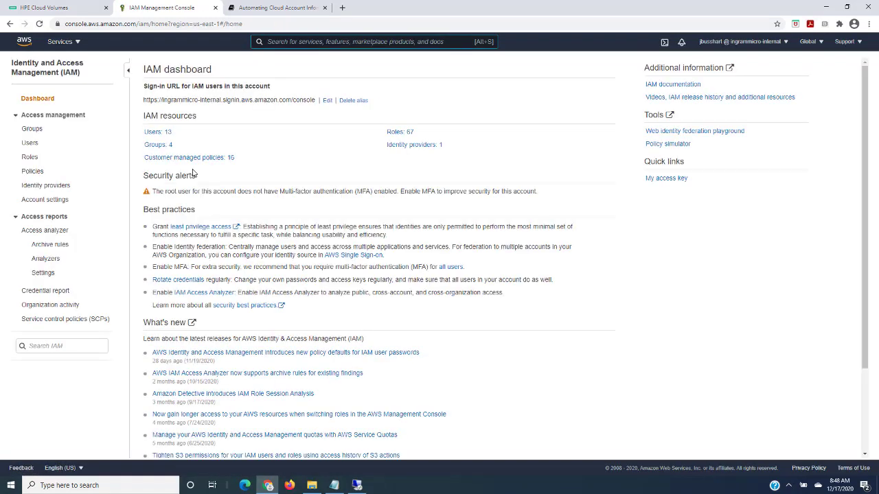
pyautogui.click(31, 157)
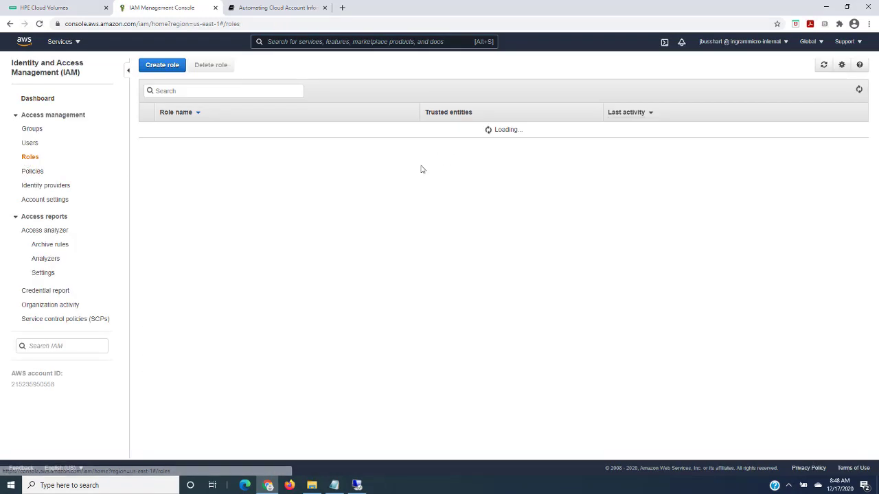
# Start a role for Another AWS account, enter the HPE Nimble Account Owner ID, and check it against the help article.
pyautogui.click(156, 280)
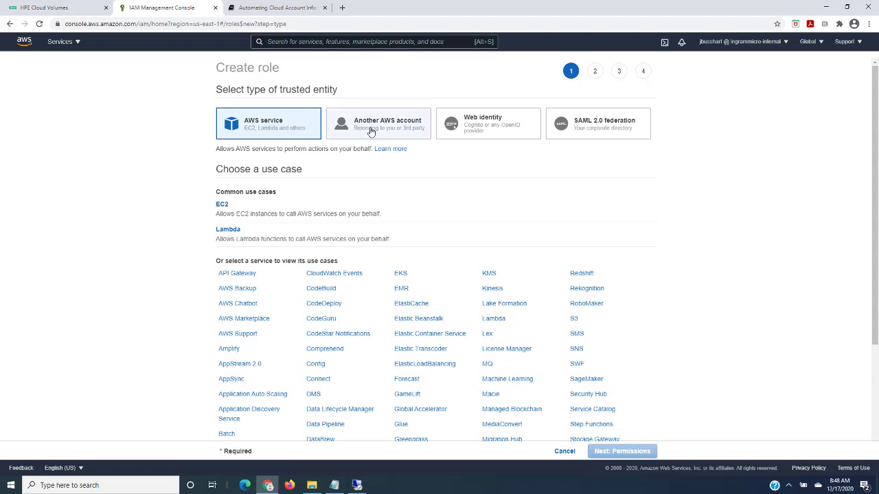
pyautogui.click(371, 130)
pyautogui.click(389, 188)
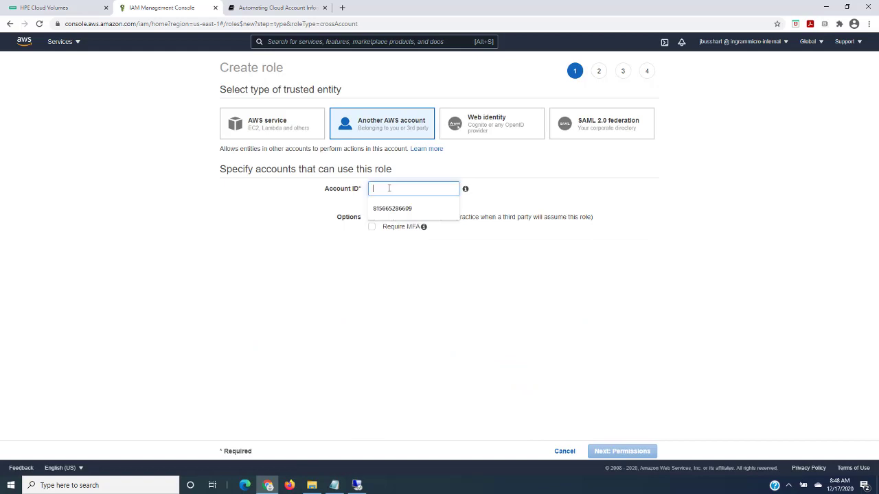
pyautogui.click(382, 210)
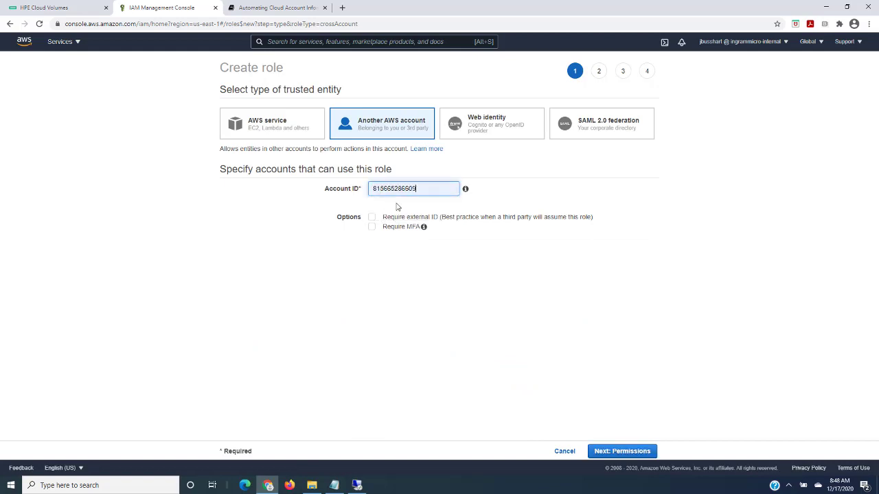
pyautogui.click(269, 8)
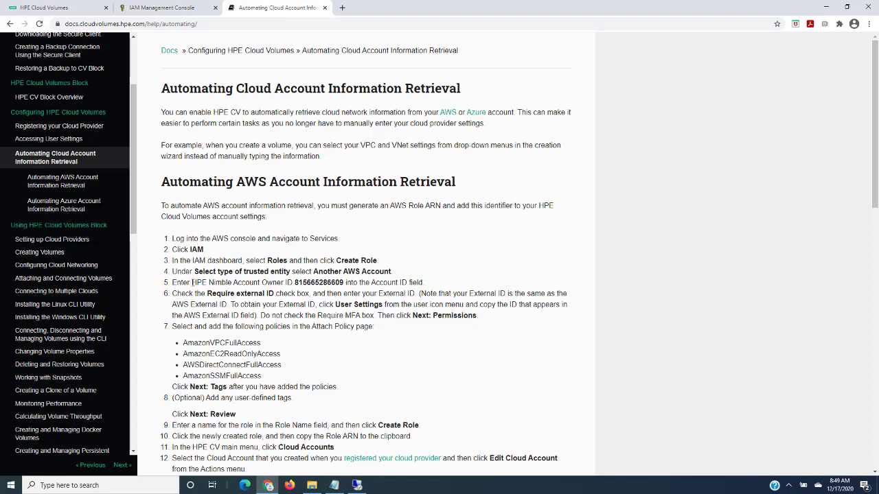
pyautogui.moveTo(193, 282); pyautogui.dragTo(343, 282)
pyautogui.click(161, 8)
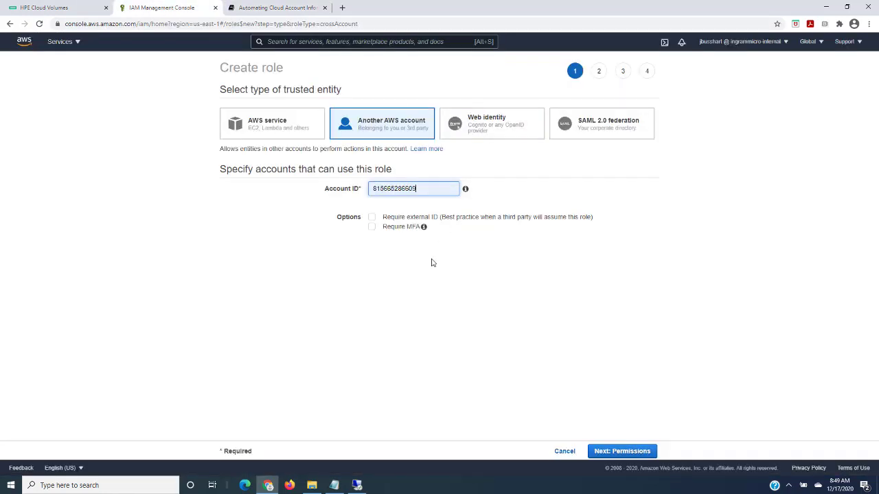
# Require an external ID for the role, enter the AWS External ID, check the HPE cloud account details, and continue to permissions.
pyautogui.click(372, 217)
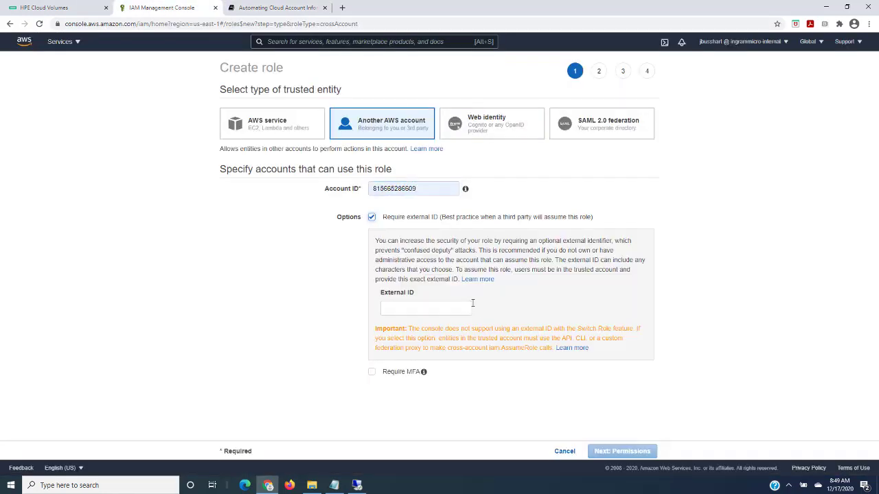
pyautogui.click(424, 305)
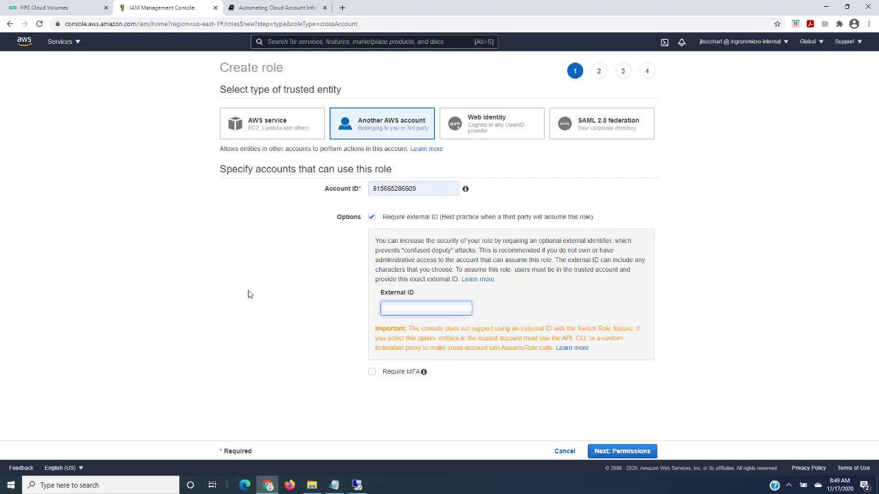
pyautogui.click(43, 8)
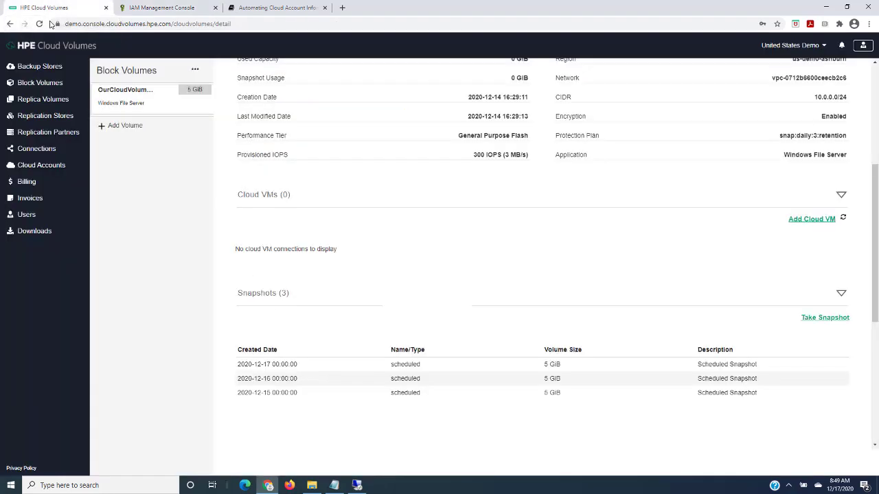
pyautogui.click(33, 166)
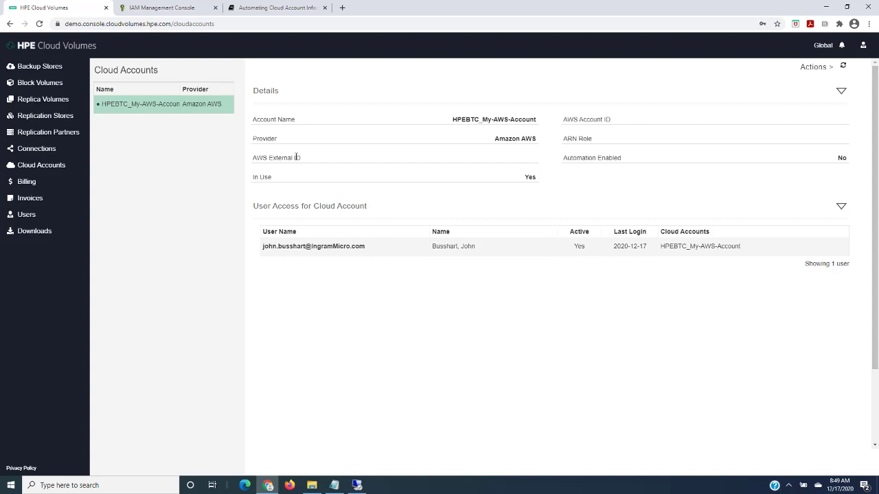
pyautogui.click(161, 7)
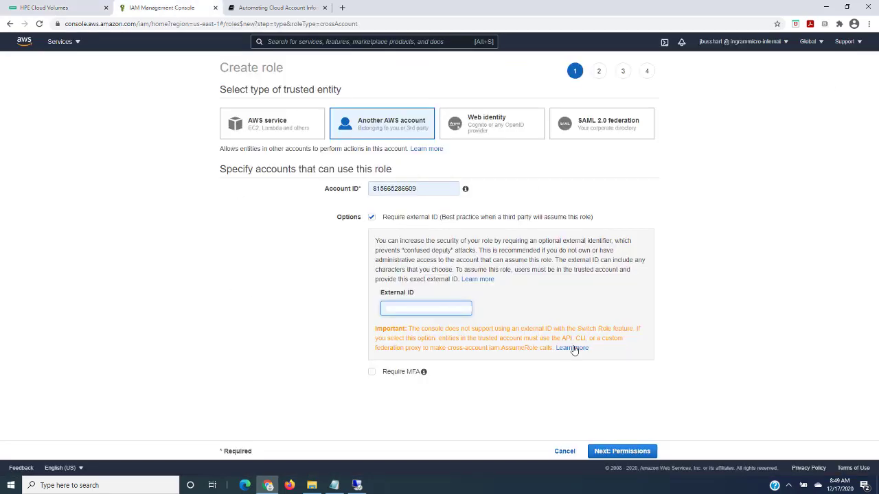
pyautogui.click(615, 450)
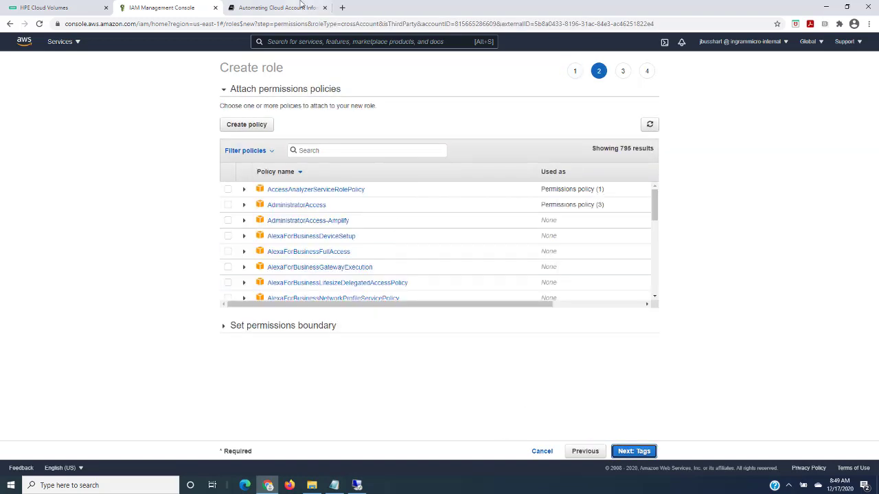
# Copy the policy name AmazonVPCFullAccess from the help article, search for it in the IAM policies, and select it for the role.
pyautogui.click(277, 8)
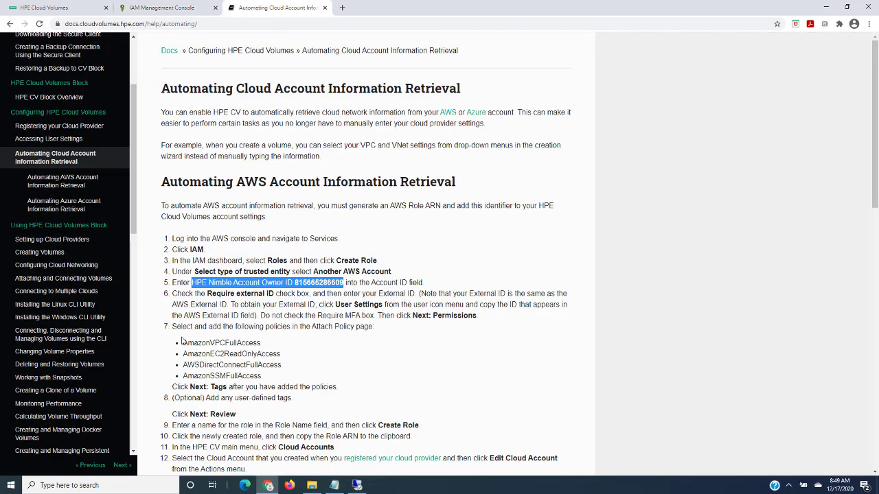
pyautogui.moveTo(184, 342); pyautogui.dragTo(261, 344)
pyautogui.rightClick(254, 343)
pyautogui.click(267, 349)
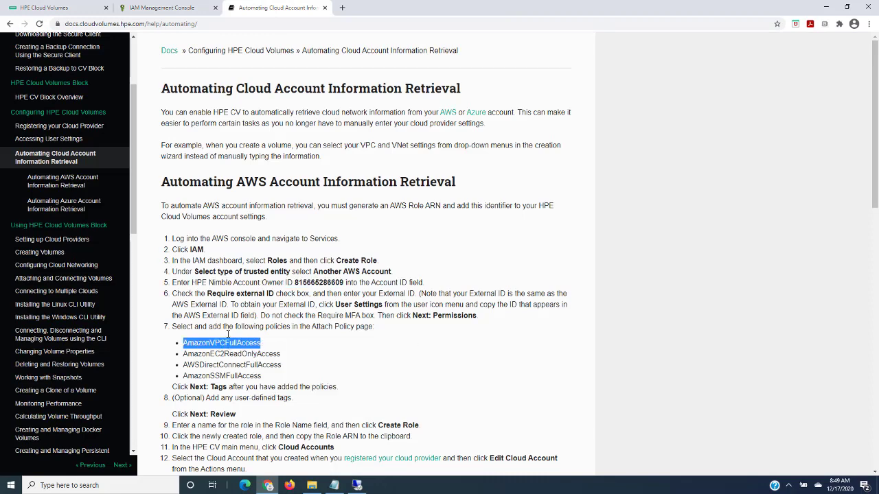
pyautogui.click(171, 8)
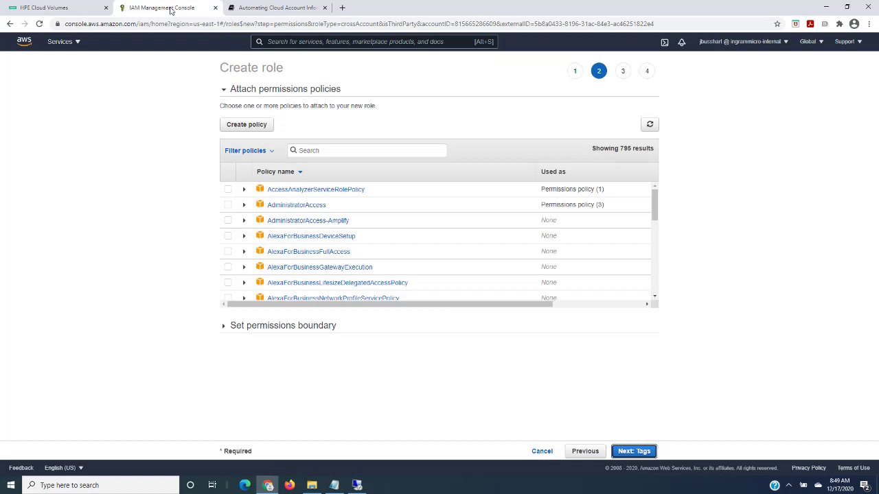
pyautogui.click(311, 152)
pyautogui.rightClick(311, 152)
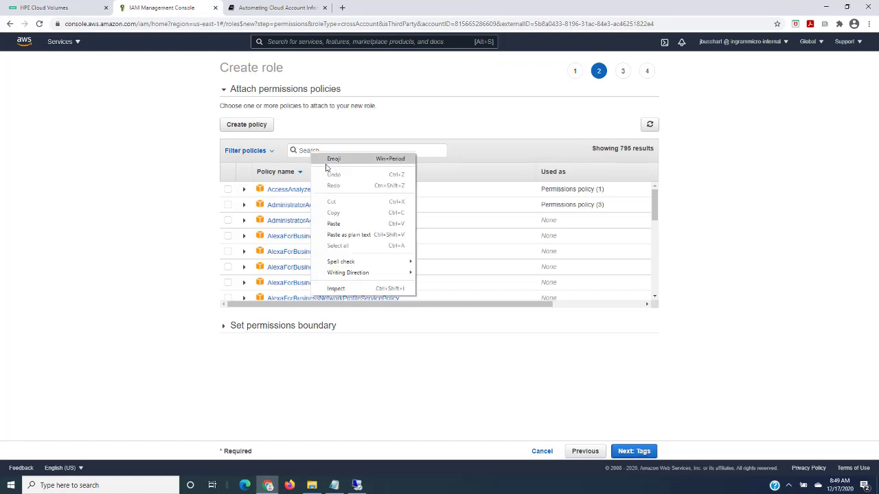
pyautogui.click(333, 224)
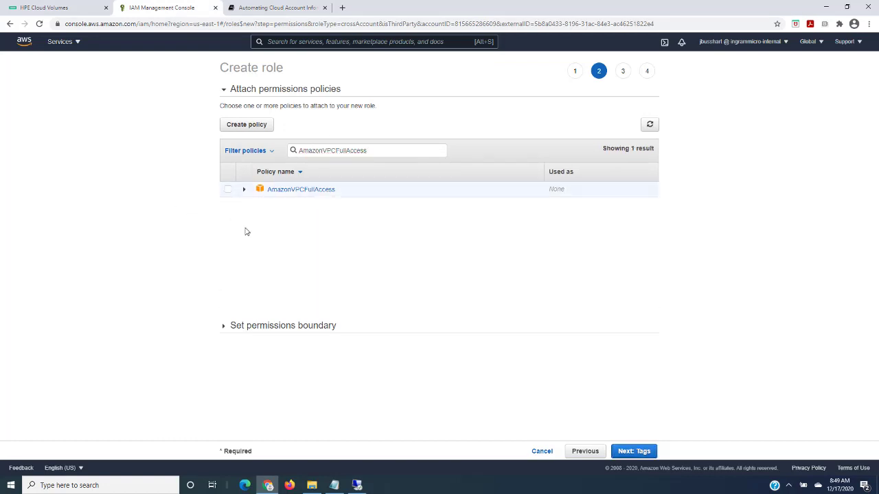
pyautogui.click(228, 190)
# Copy AmazonEC2ReadOnlyAccess from the help article, replace the policy search with it, and select that policy for the role.
pyautogui.click(274, 7)
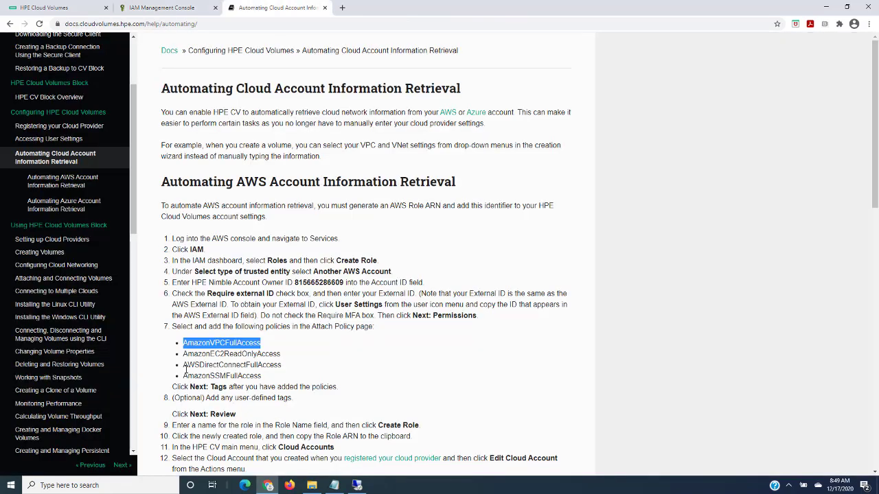
pyautogui.moveTo(184, 354); pyautogui.dragTo(281, 353)
pyautogui.rightClick(281, 353)
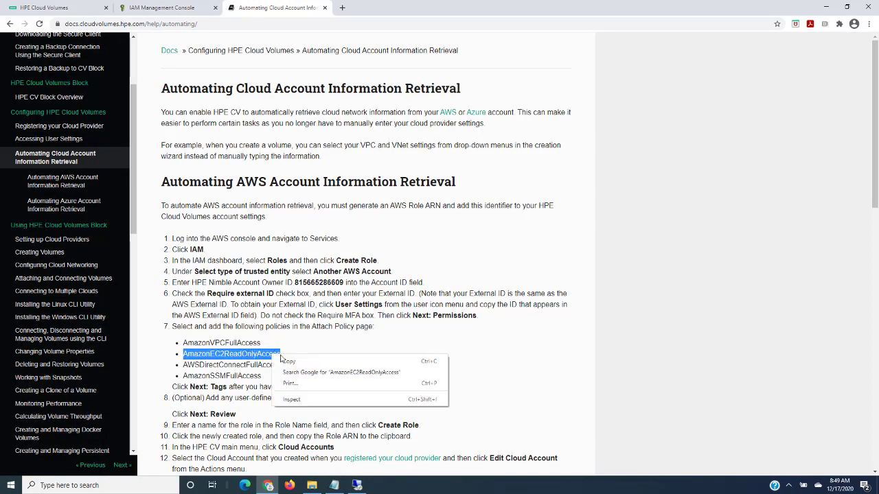
pyautogui.click(291, 362)
pyautogui.click(176, 6)
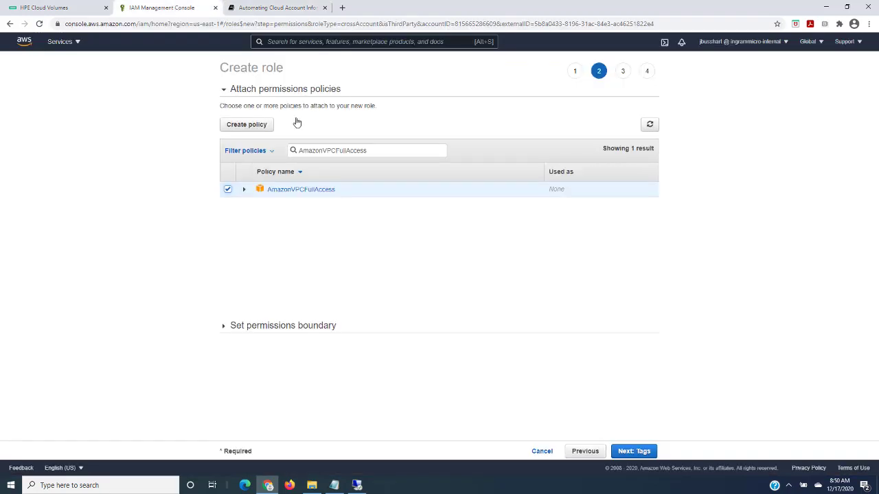
pyautogui.moveTo(379, 152); pyautogui.dragTo(297, 150)
pyautogui.rightClick(312, 149)
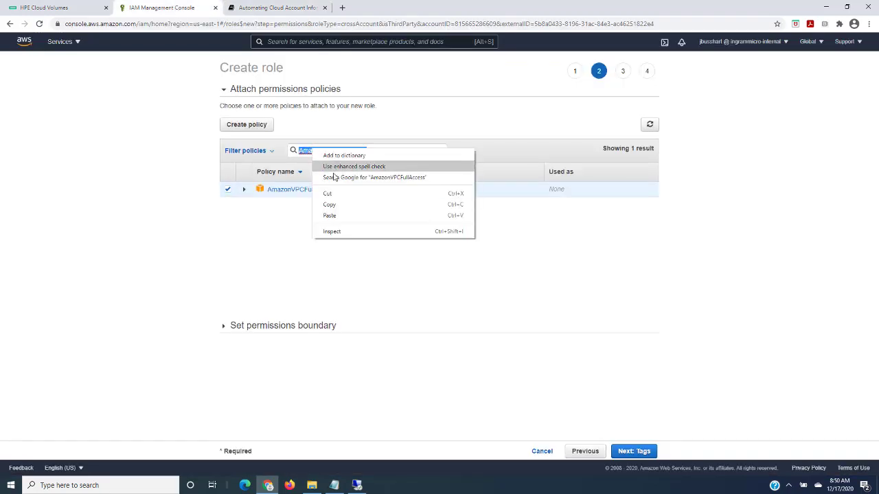
pyautogui.click(330, 216)
pyautogui.click(237, 194)
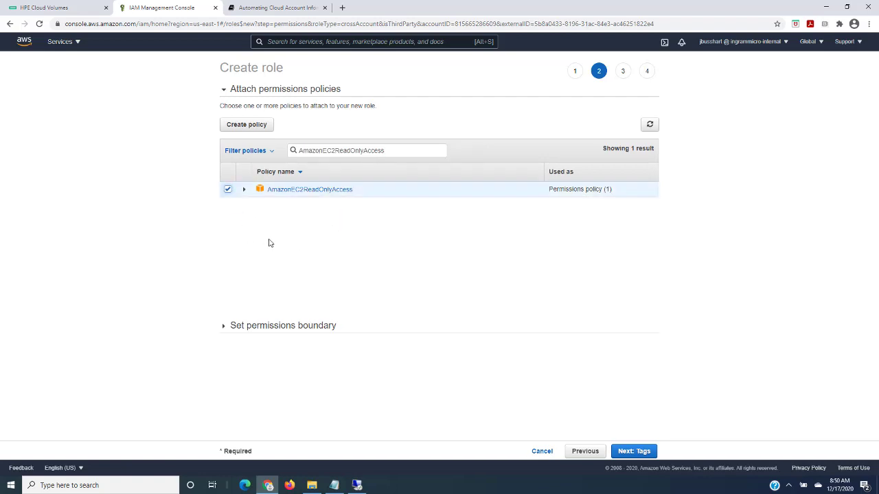
# Copy AWSDirectConnectFullAccess from the help article, replace the policy search with it, and select that policy for the role.
pyautogui.click(274, 8)
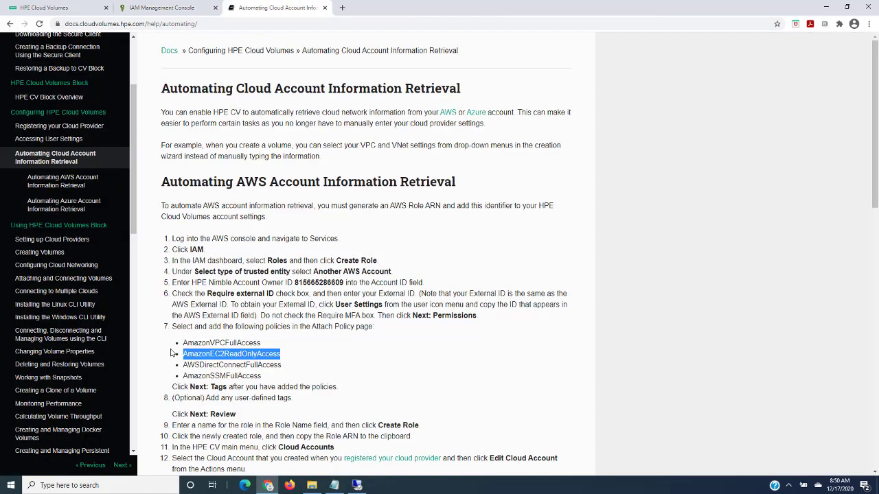
pyautogui.moveTo(184, 364); pyautogui.dragTo(283, 368)
pyautogui.rightClick(269, 366)
pyautogui.click(283, 376)
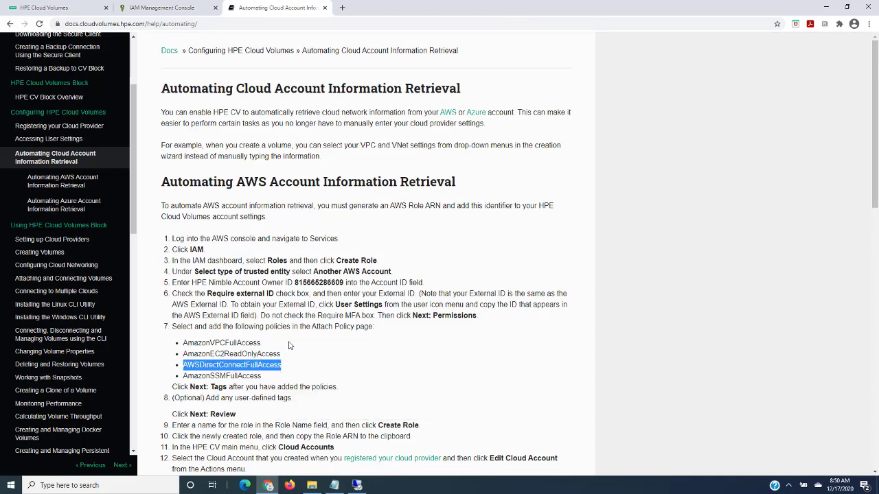
pyautogui.click(154, 7)
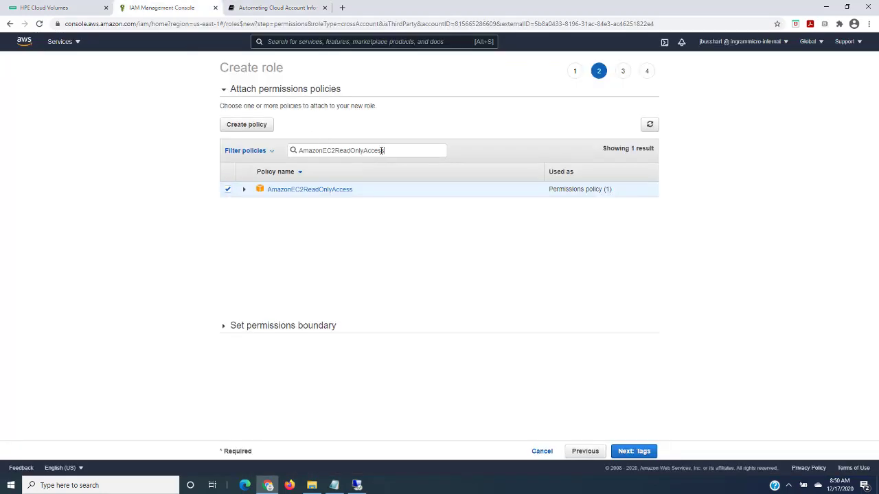
pyautogui.moveTo(383, 151); pyautogui.dragTo(293, 152)
pyautogui.rightClick(307, 151)
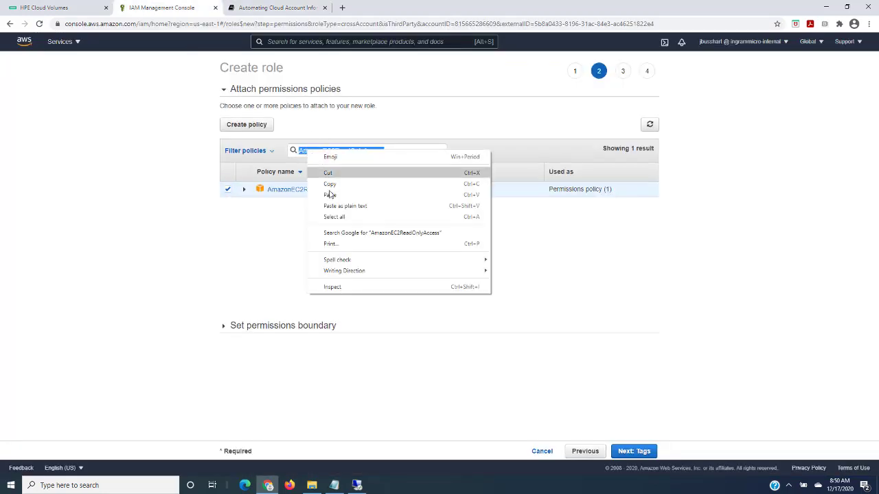
pyautogui.click(330, 196)
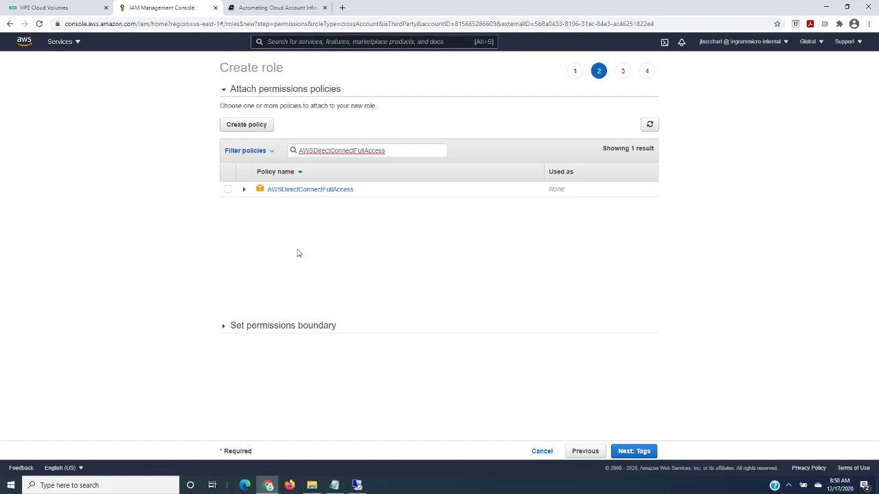
pyautogui.click(228, 189)
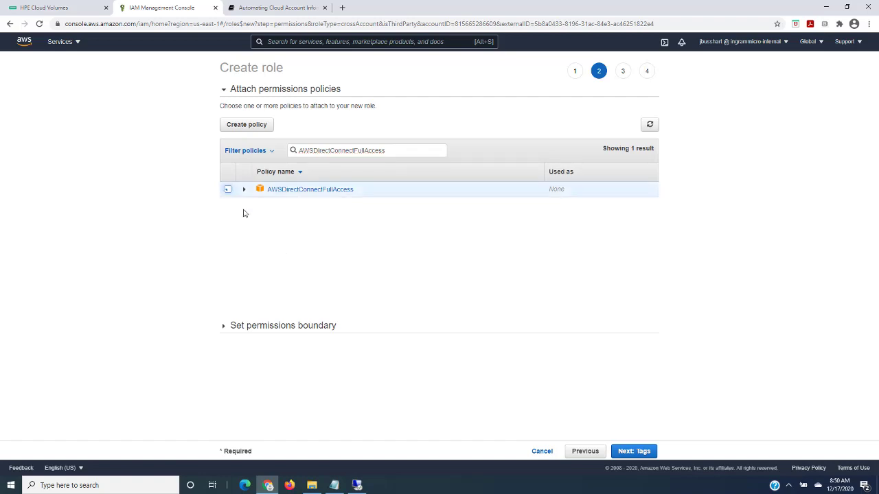
# Copy AmazonSSMFullAccess from the help article, replace the policy search with it, and select that policy for the role.
pyautogui.click(251, 11)
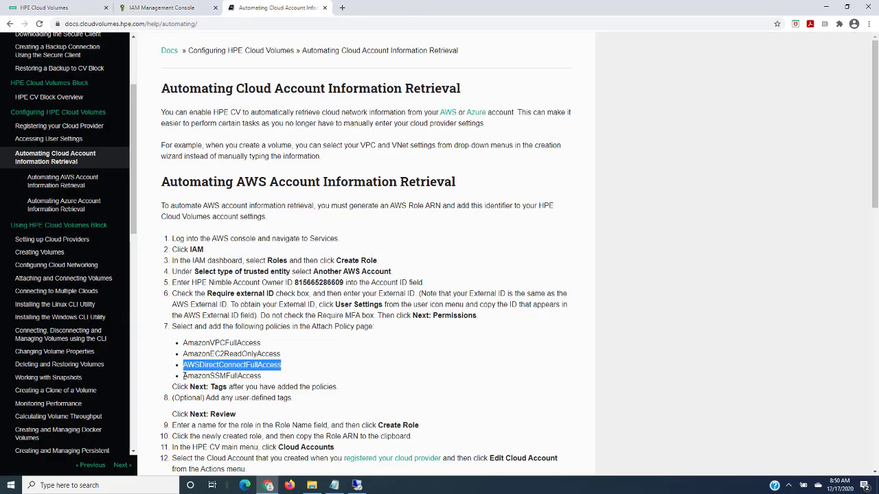
pyautogui.moveTo(184, 376); pyautogui.dragTo(263, 377)
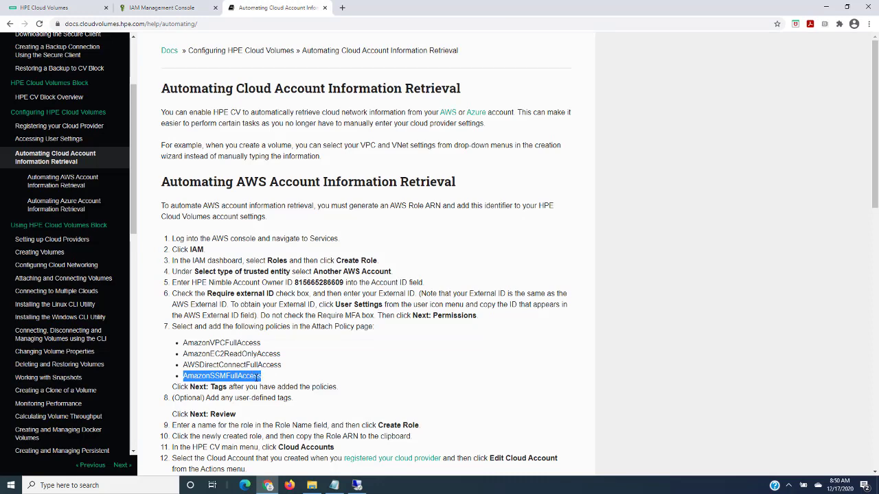
pyautogui.rightClick(258, 377)
pyautogui.click(273, 388)
pyautogui.click(162, 8)
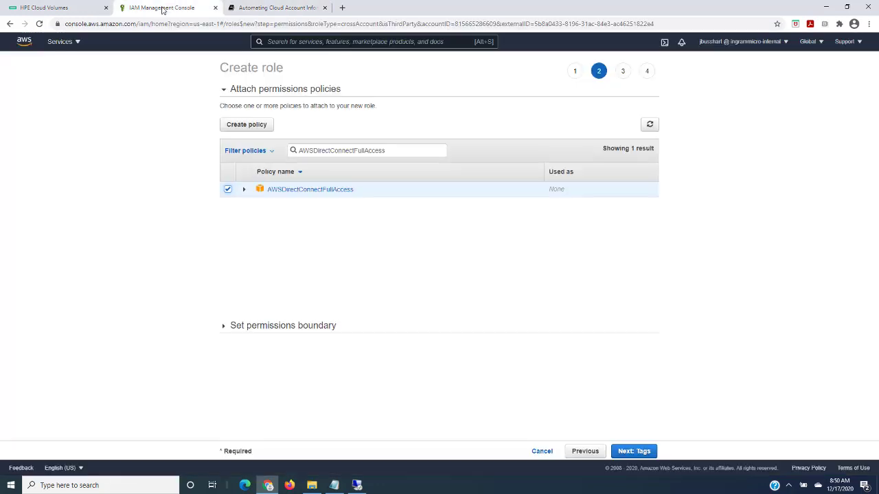
pyautogui.moveTo(388, 153); pyautogui.dragTo(300, 152)
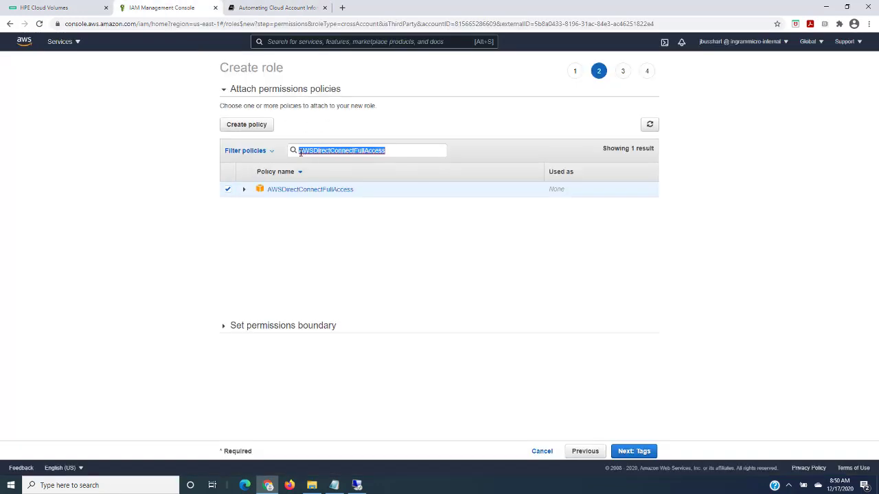
pyautogui.rightClick(315, 149)
pyautogui.click(336, 217)
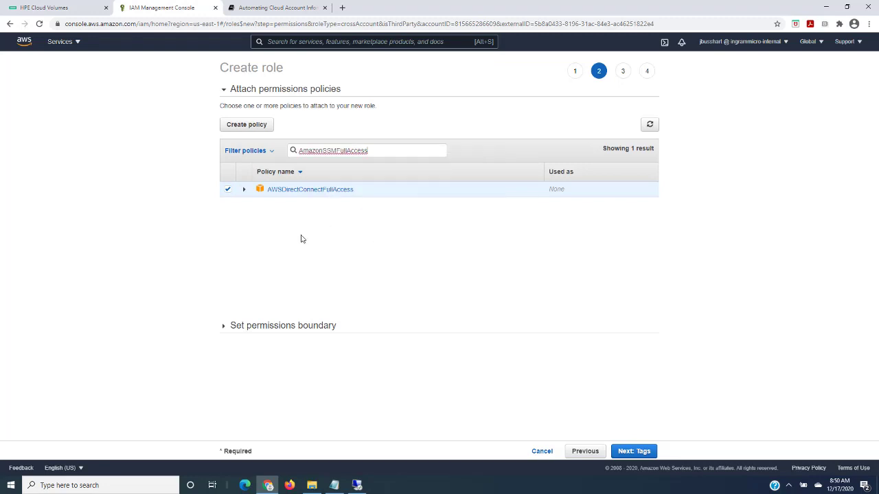
pyautogui.click(228, 191)
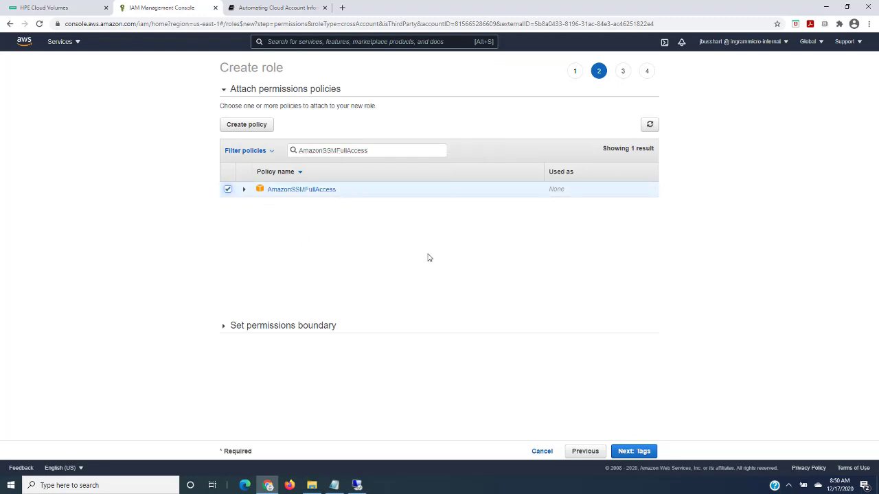
# Continue past the optional tags without adding any, name the role HPEBTC-My-Cloud-Volumes-Role, and create it.
pyautogui.click(631, 451)
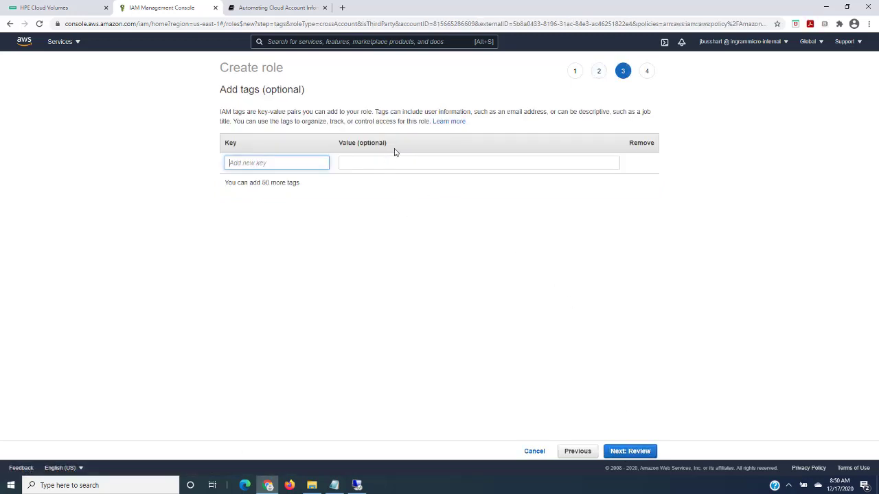
pyautogui.click(631, 451)
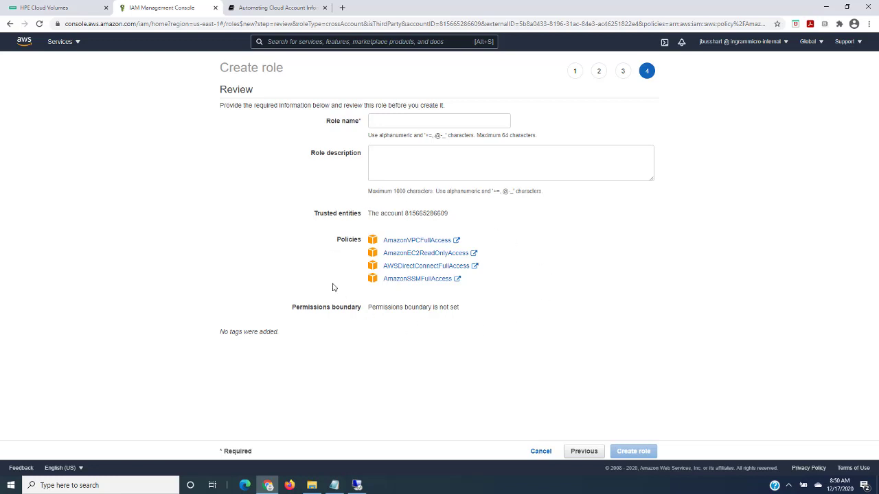
pyautogui.click(423, 117)
pyautogui.click(398, 160)
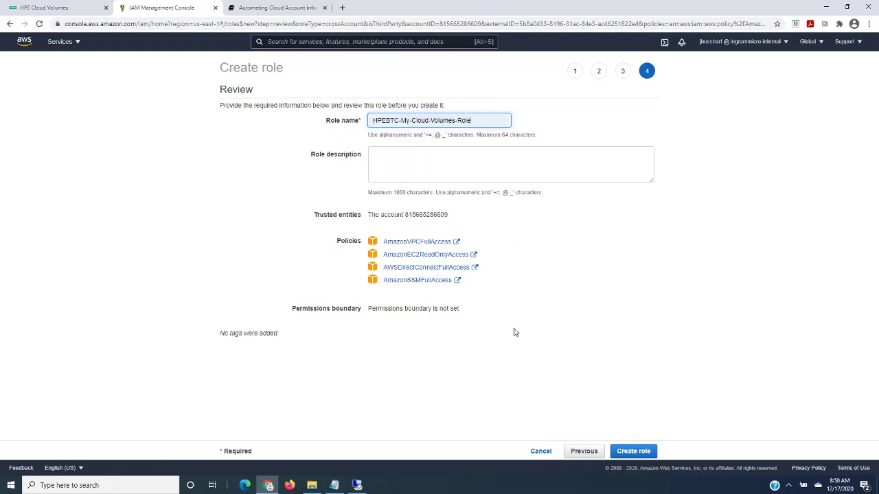
pyautogui.click(638, 457)
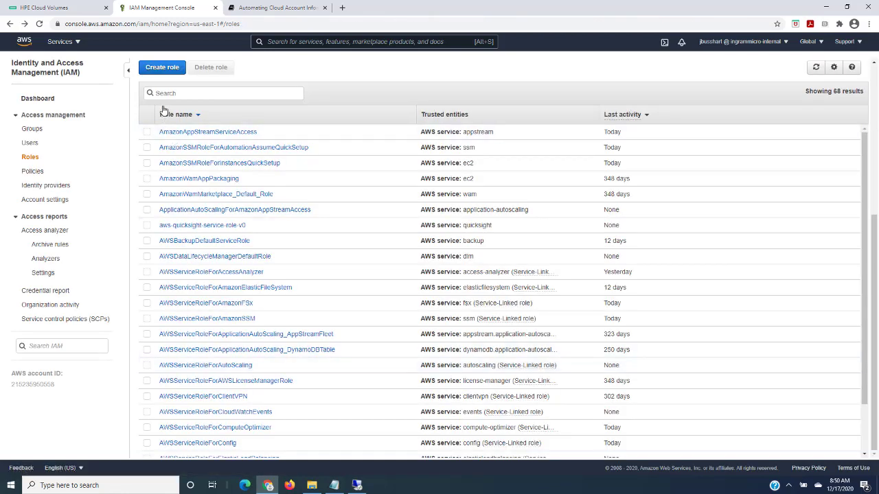
# Search the IAM roles for "hpe", open HPEBTC-My-Cloud-Volumes-Role, and copy its Role ARN.
pyautogui.click(162, 92)
pyautogui.write('hpe')
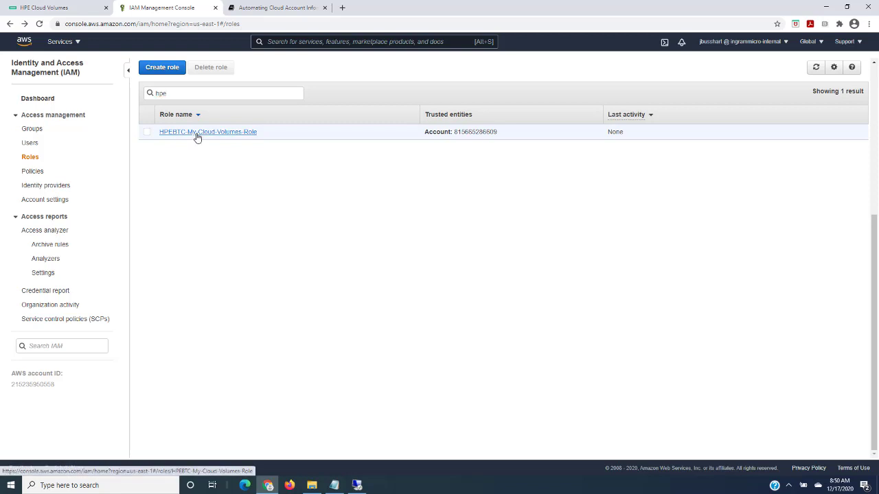
pyautogui.click(196, 133)
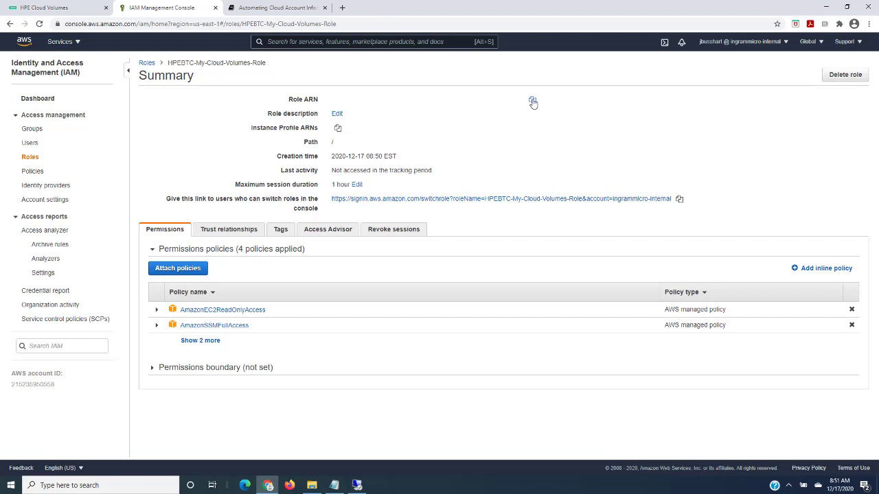
pyautogui.click(533, 102)
# Switch to HPE Cloud Volumes, edit the cloud account HPEBTC_My-AWS-Account, paste the copied Role ARN, and save the account with its user selection unchanged.
pyautogui.click(38, 7)
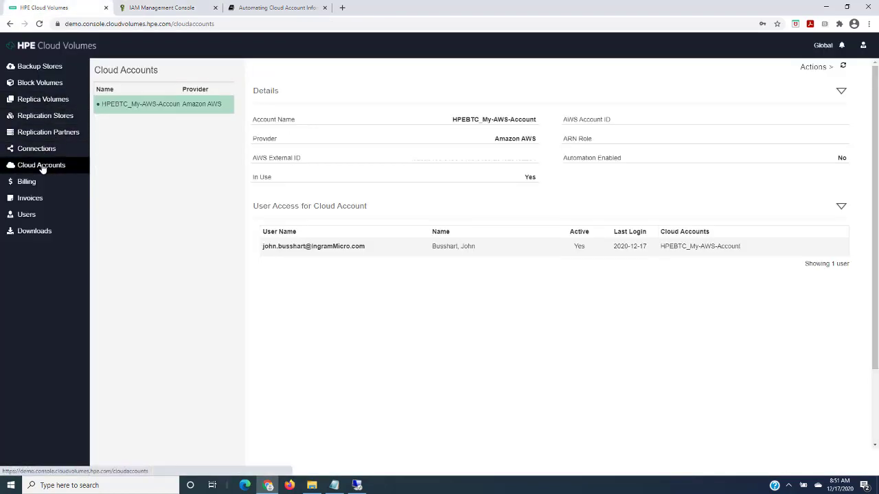
pyautogui.click(814, 68)
pyautogui.click(778, 90)
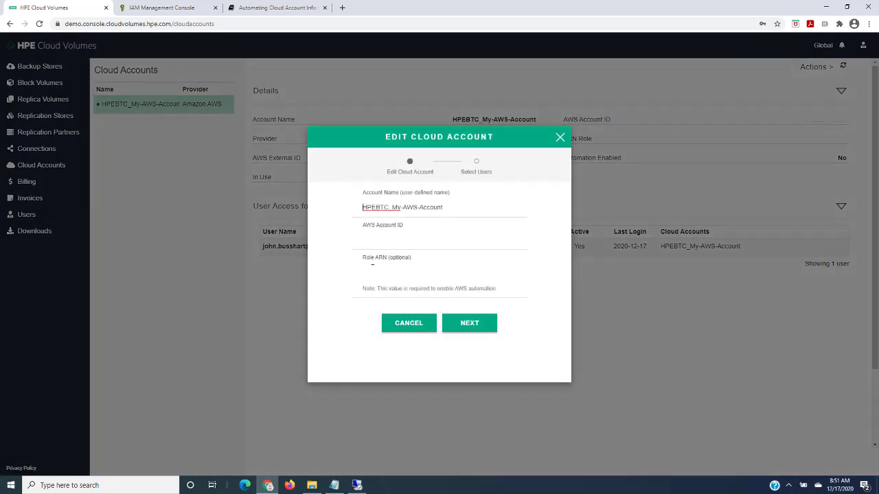
pyautogui.rightClick(367, 277)
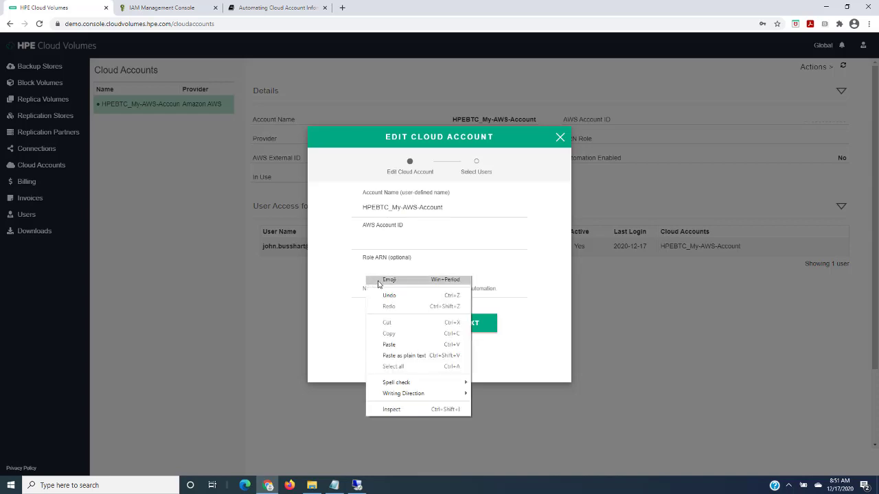
pyautogui.click(395, 347)
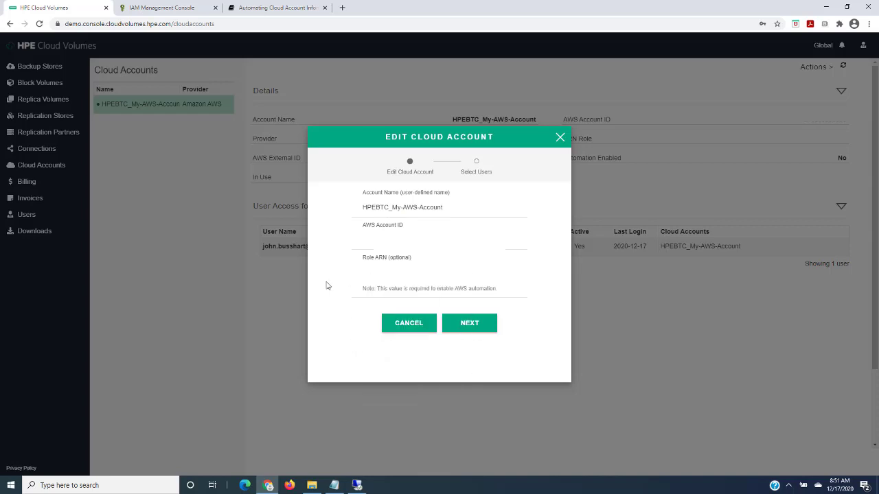
pyautogui.click(475, 326)
pyautogui.click(478, 182)
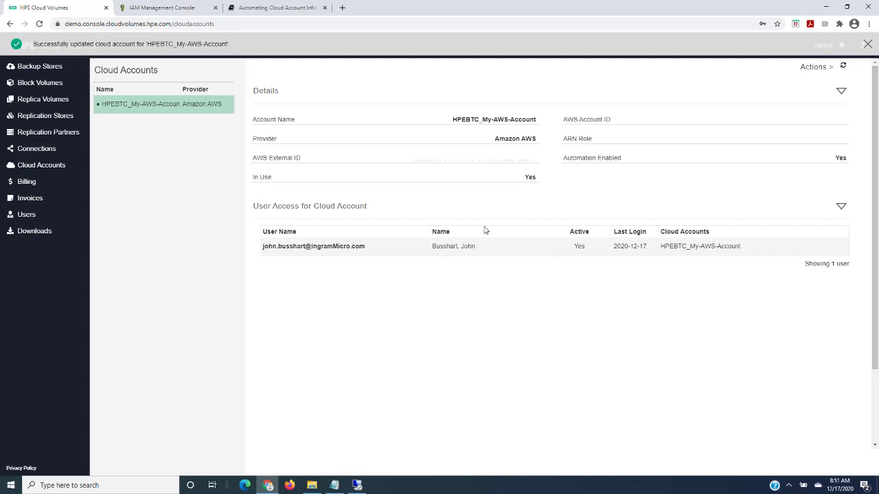
pyautogui.click(357, 485)
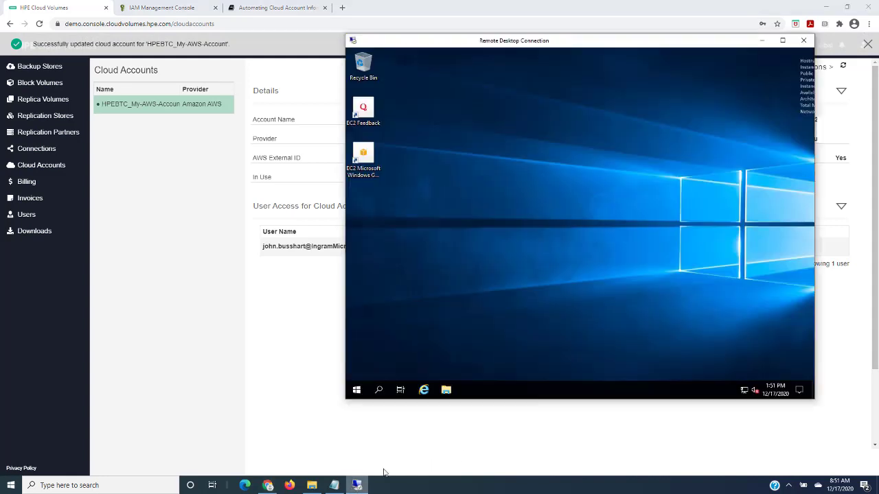
pyautogui.click(270, 296)
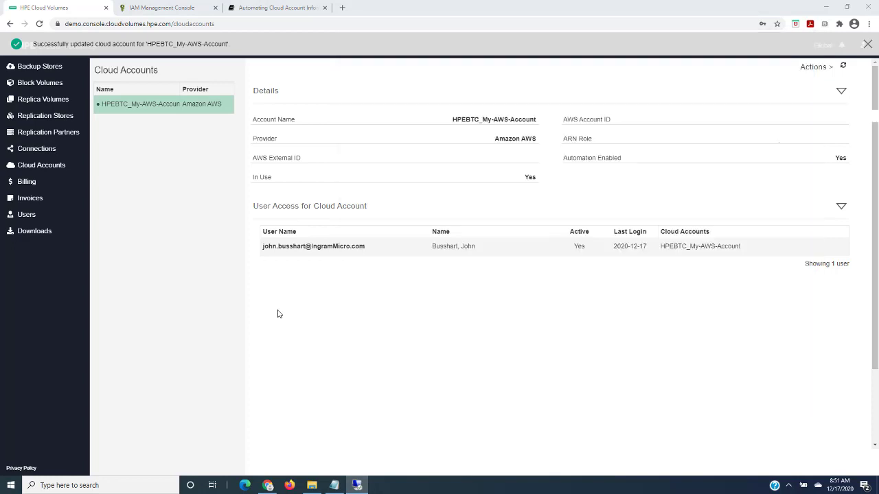
# Start a new block volume for HPEBTC_My-AWS-Account in us-east-1, using cloud network vpc-0712b6600ceecb2c6 (10.0.0.0/24).
pyautogui.click(34, 84)
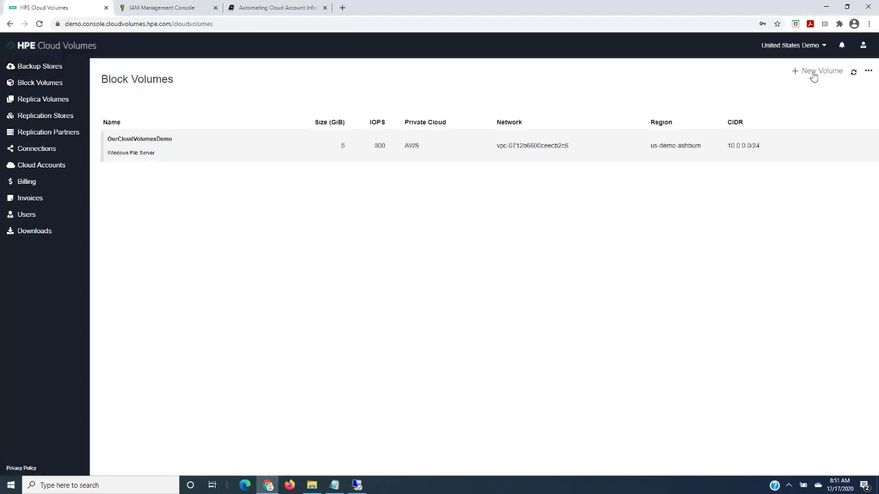
pyautogui.click(816, 72)
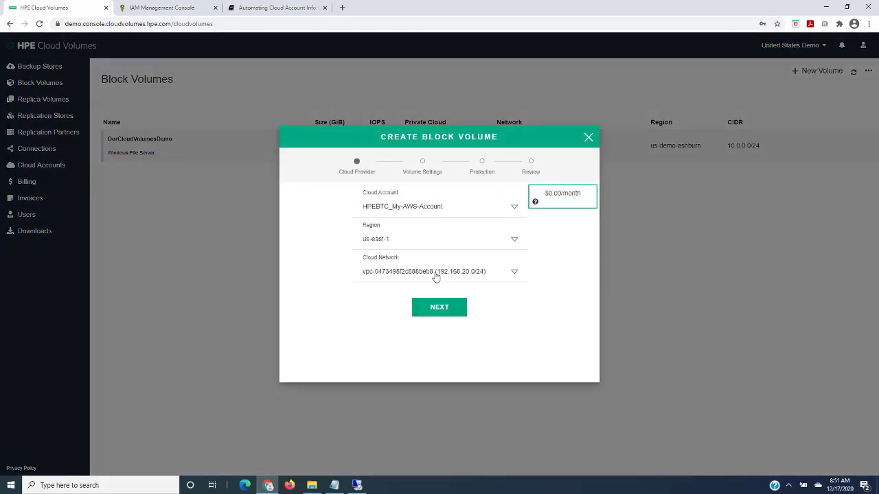
pyautogui.click(515, 274)
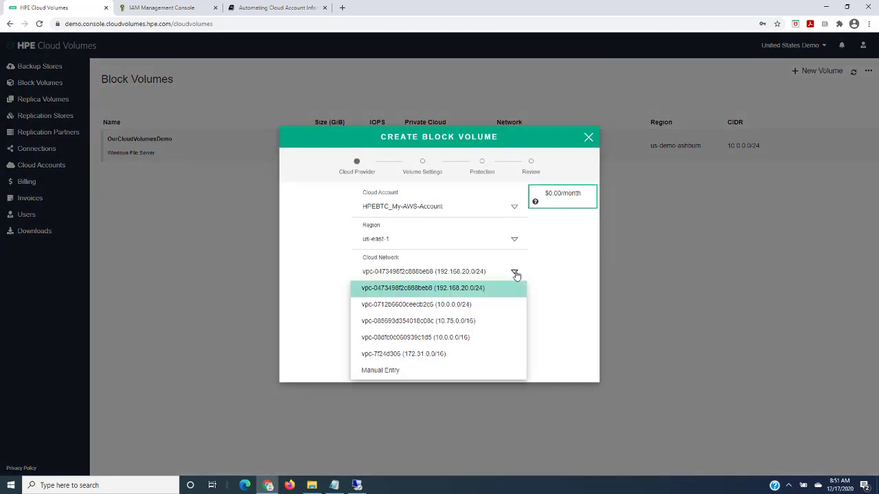
pyautogui.click(467, 305)
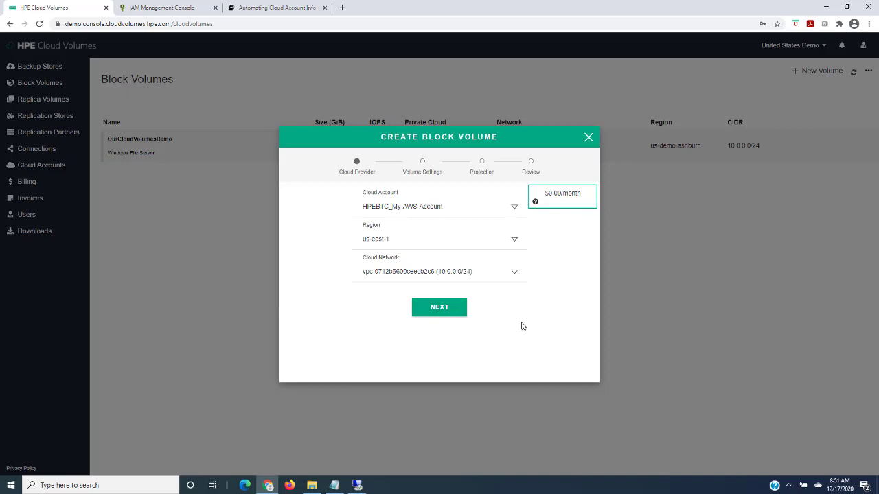
pyautogui.click(435, 305)
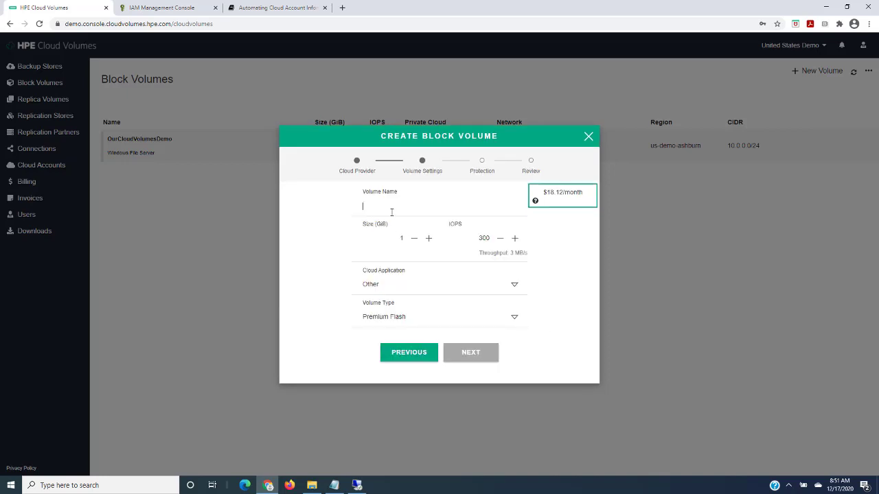
# Name the volume DELETE-Vol and set its size to 13 GiB, cloud application to Windows File Server and volume type to General Purpose Flash.
pyautogui.write('DELETE-Vol')
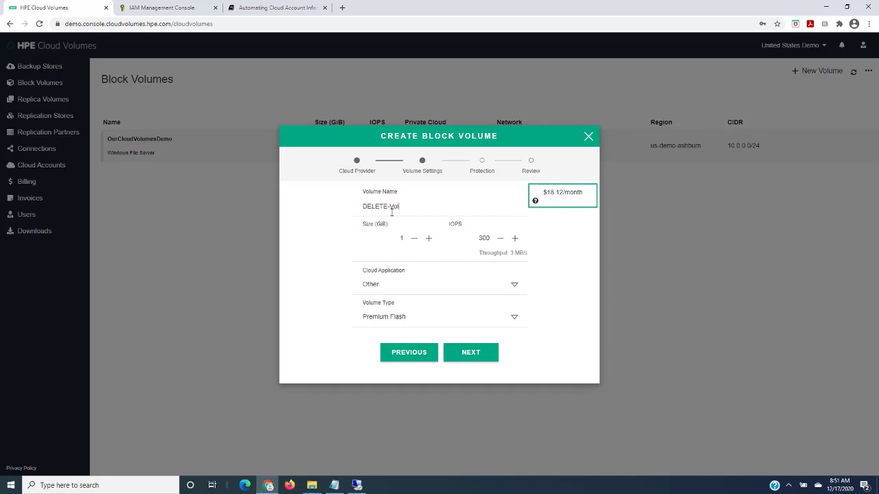
pyautogui.click(428, 238)
pyautogui.click(429, 238)
pyautogui.click(514, 285)
pyautogui.click(387, 366)
pyautogui.click(515, 317)
pyautogui.click(412, 350)
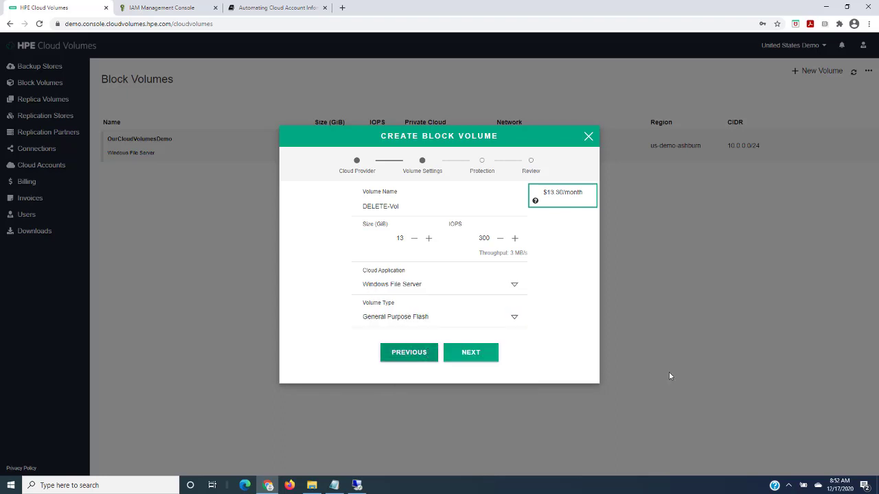
# Accept the daily snapshot schedule with 3 snapshots retained, and confirm creation of the block volume.
pyautogui.click(478, 362)
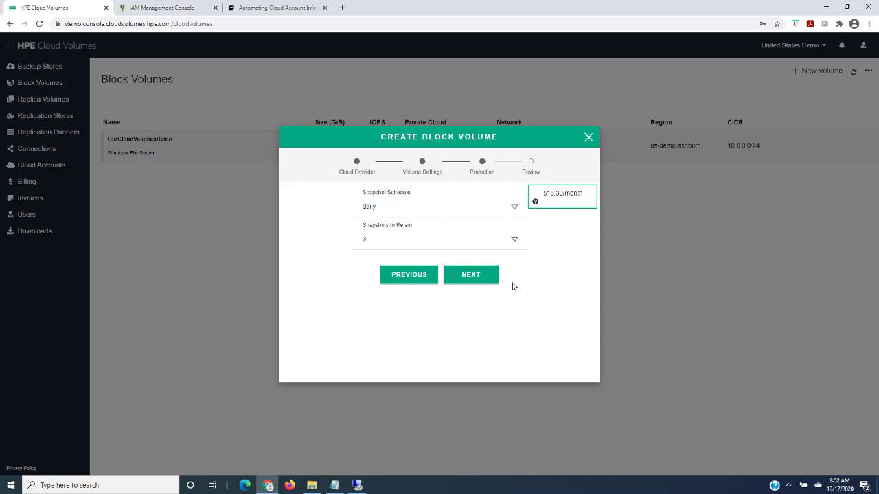
pyautogui.click(477, 277)
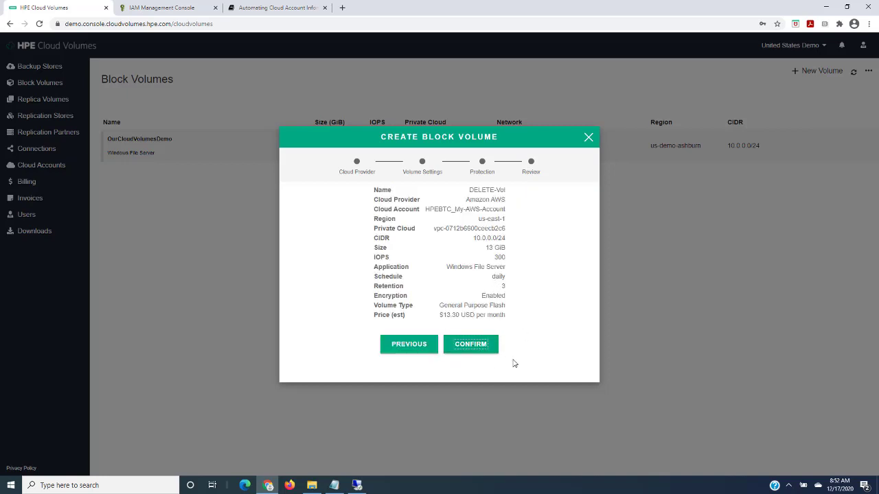
pyautogui.click(488, 348)
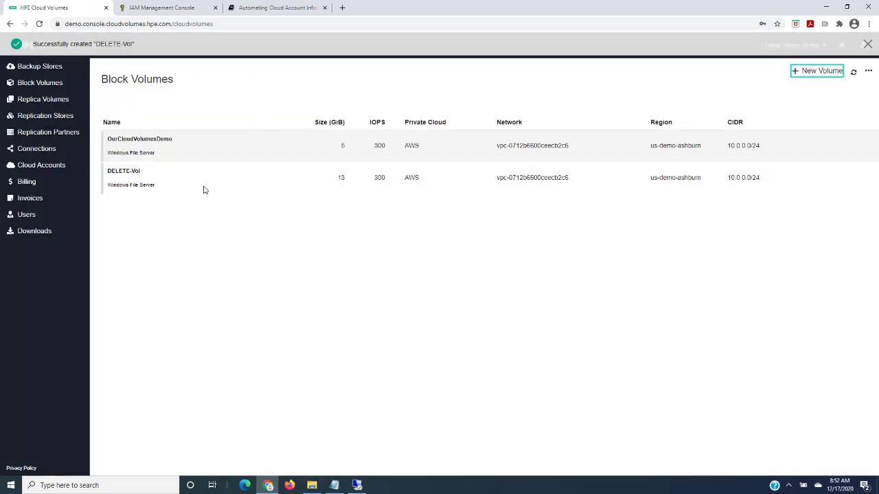
# Open the DELETE-Vol details and choose HPEBTC-MyCloudVolumesDemo (10.0.0.207) as the cloud VM to add.
pyautogui.click(163, 184)
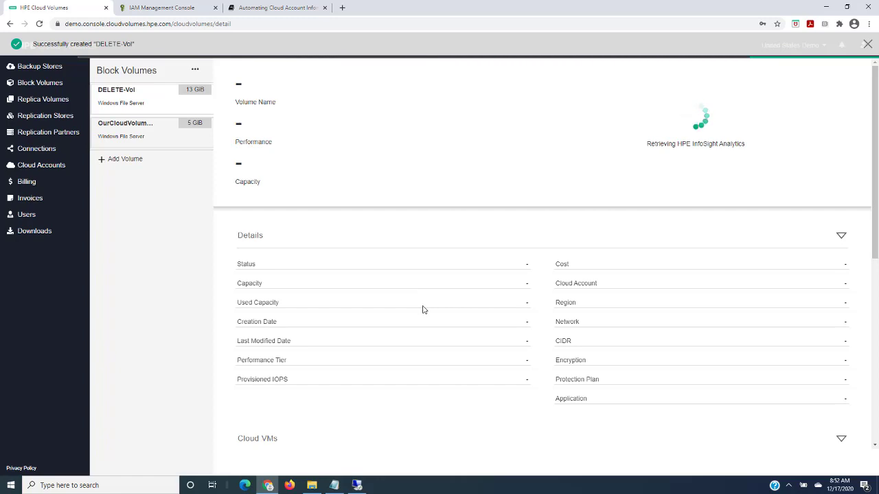
pyautogui.scroll(-3, 655, 308)
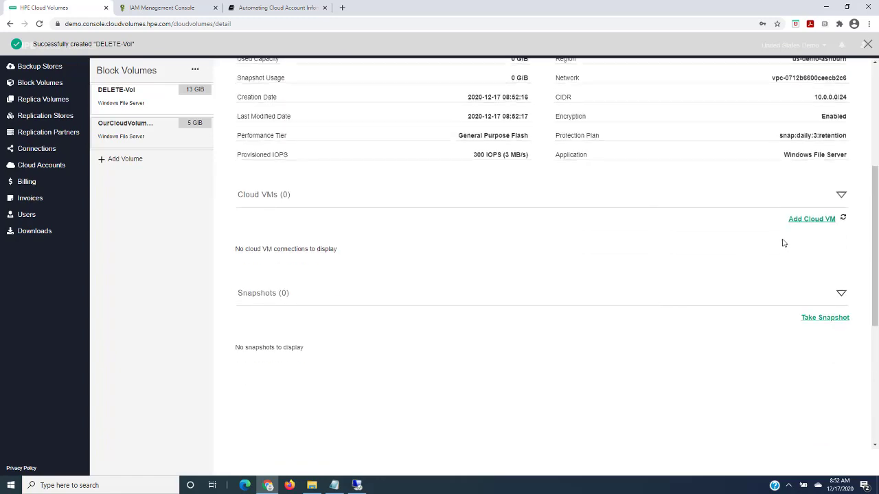
pyautogui.click(811, 219)
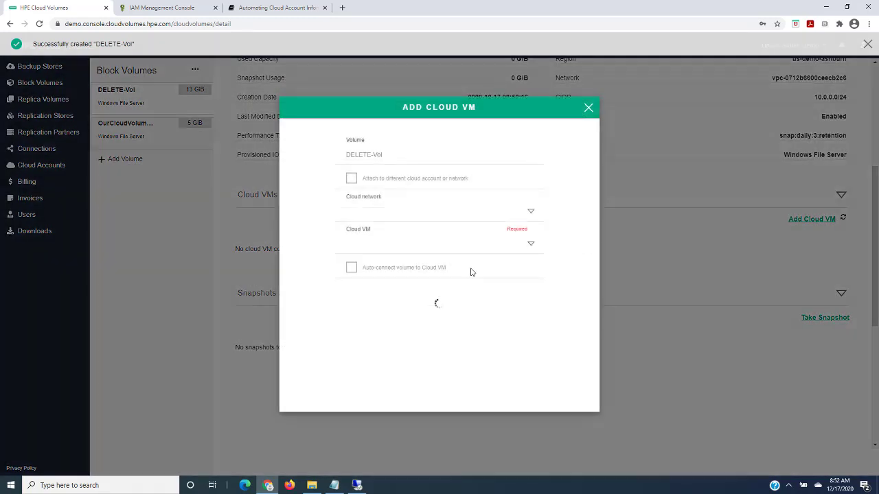
pyautogui.click(529, 242)
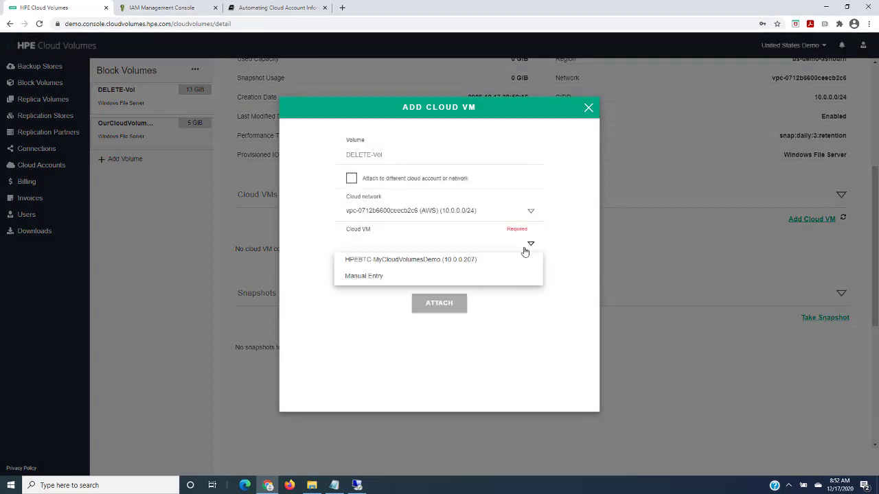
pyautogui.click(349, 264)
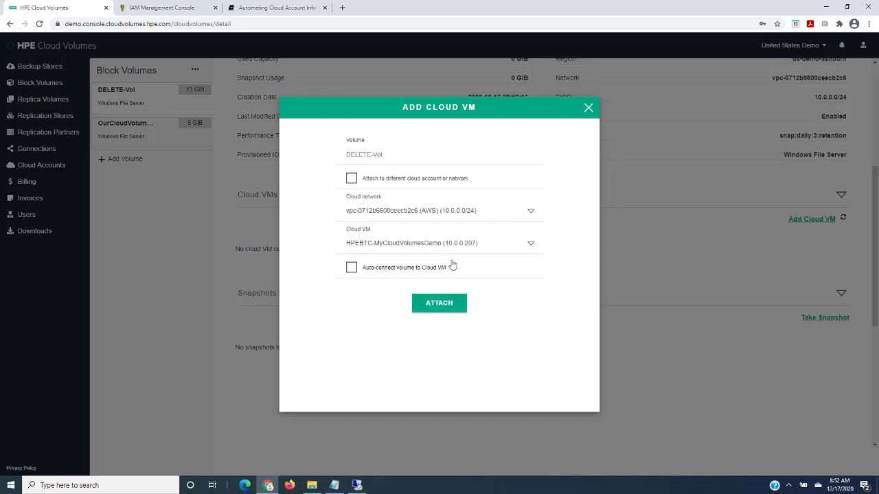
# Enable auto-connecting the volume to the cloud VM, attach DELETE-Vol, and close the Add Cloud VM dialog.
pyautogui.click(357, 485)
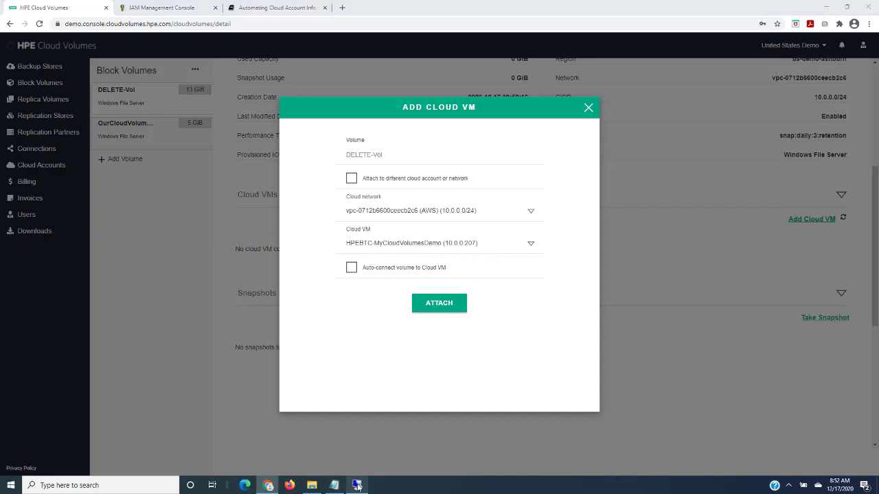
pyautogui.click(310, 104)
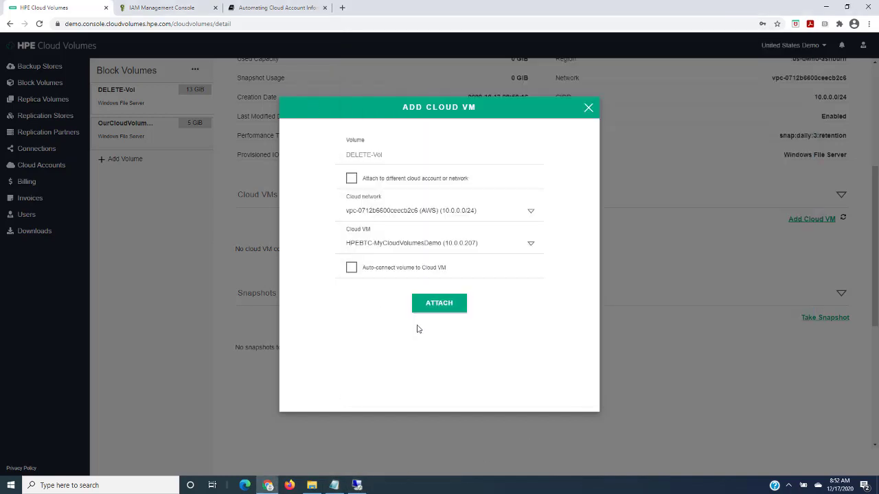
pyautogui.click(351, 268)
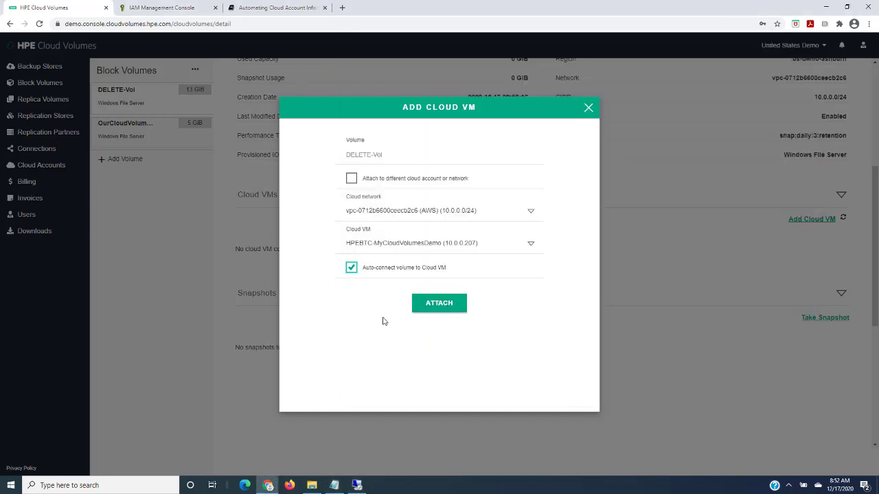
pyautogui.click(439, 308)
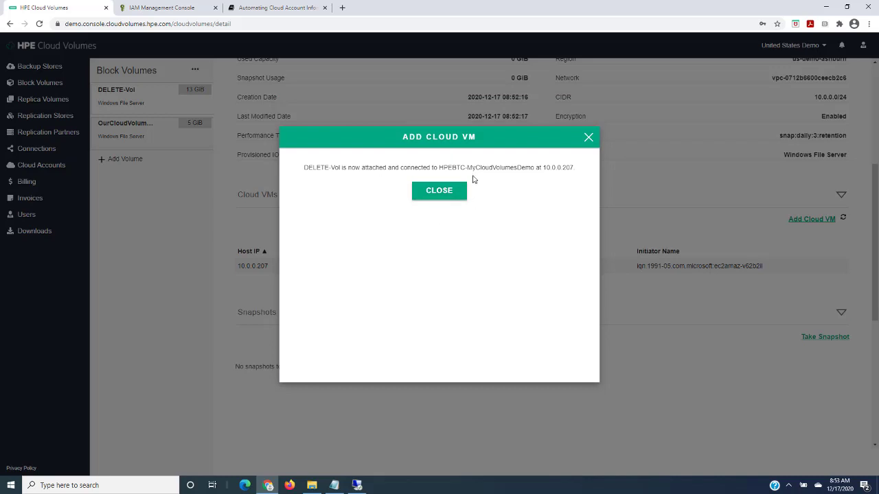
pyautogui.click(452, 195)
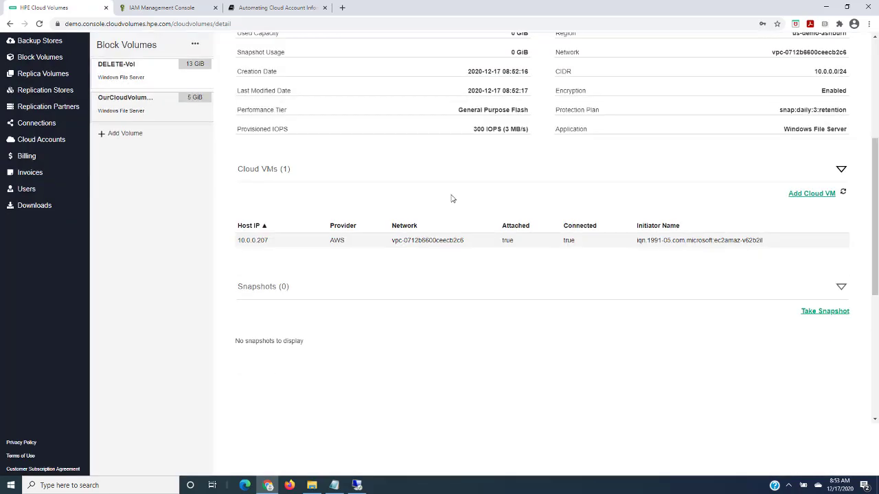
# Switch to the Remote Desktop session and open Disk Management to check the disks on the cloud VM.
pyautogui.click(355, 486)
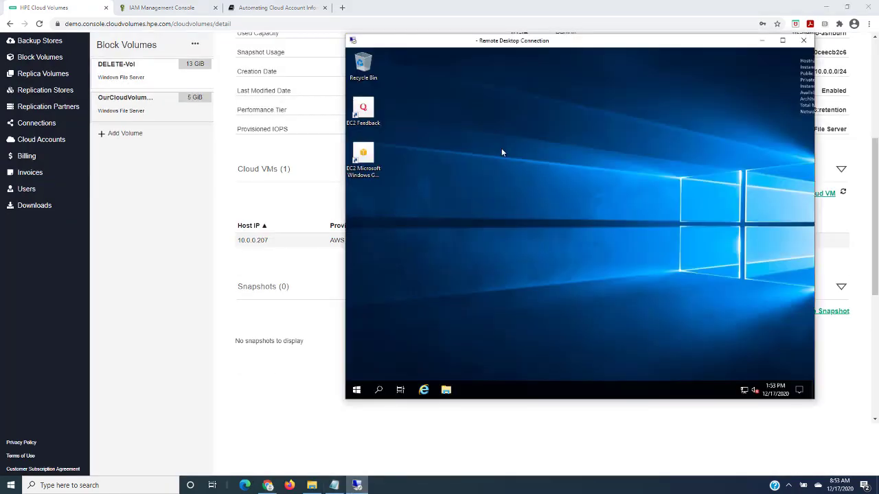
pyautogui.rightClick(362, 390)
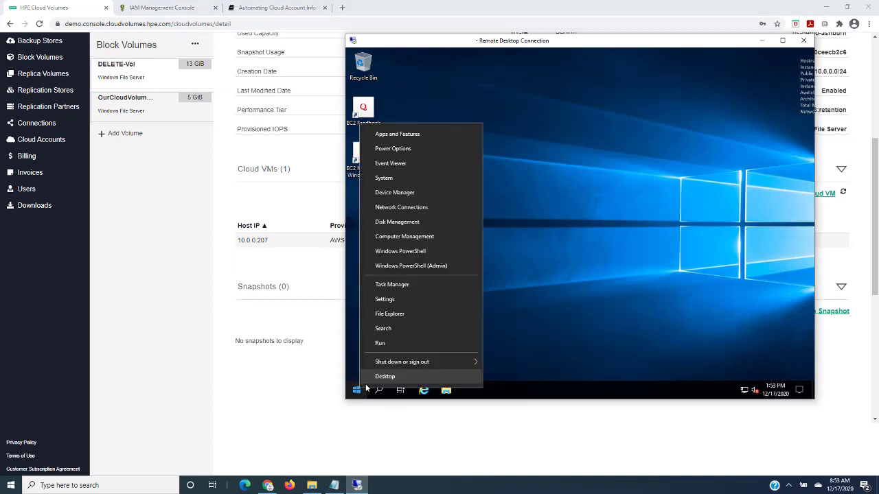
pyautogui.click(412, 221)
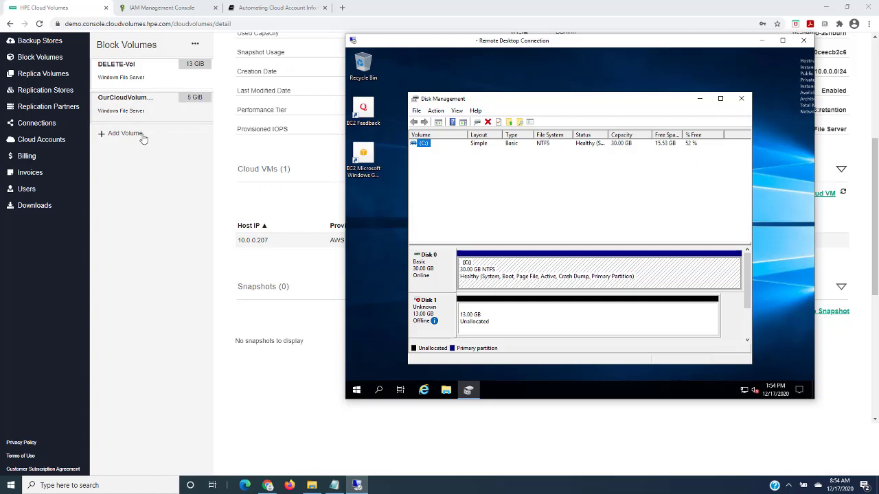
# Compare the connections in HPE Cloud Volumes with the virtual interfaces in AWS Direct Connect, and return to HPE Cloud Volumes.
pyautogui.click(37, 124)
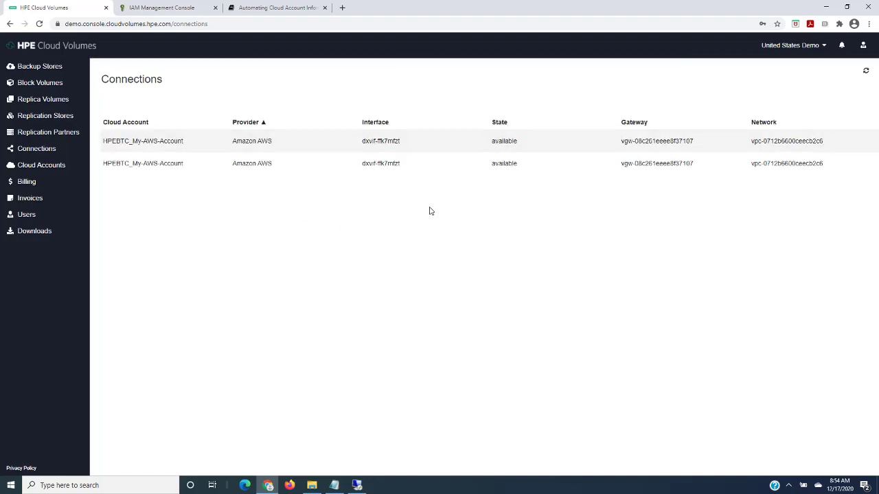
pyautogui.click(189, 8)
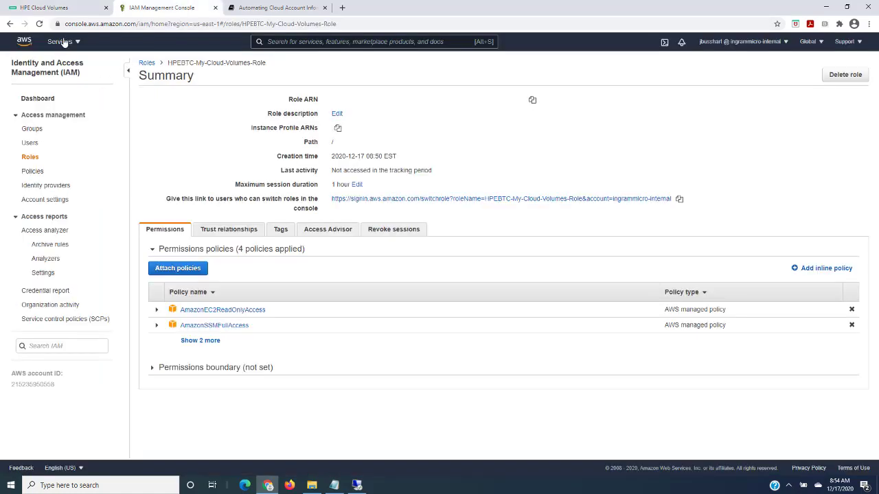
pyautogui.click(62, 41)
pyautogui.click(58, 139)
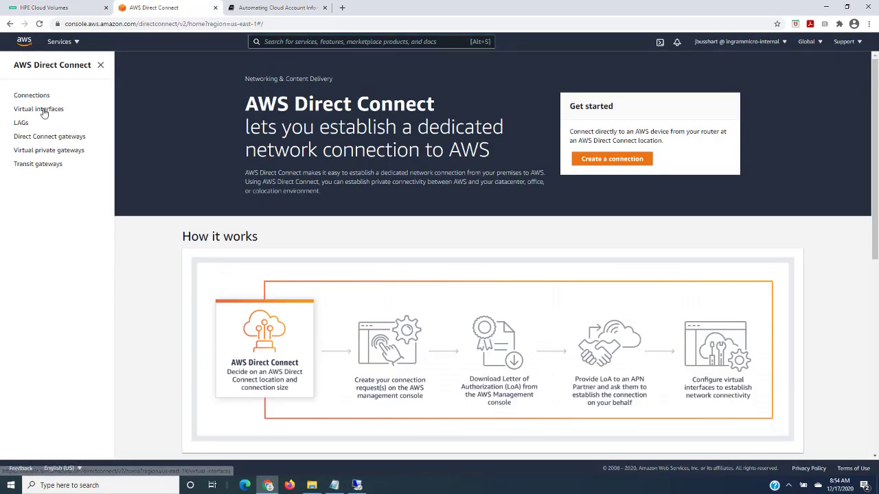
pyautogui.click(40, 109)
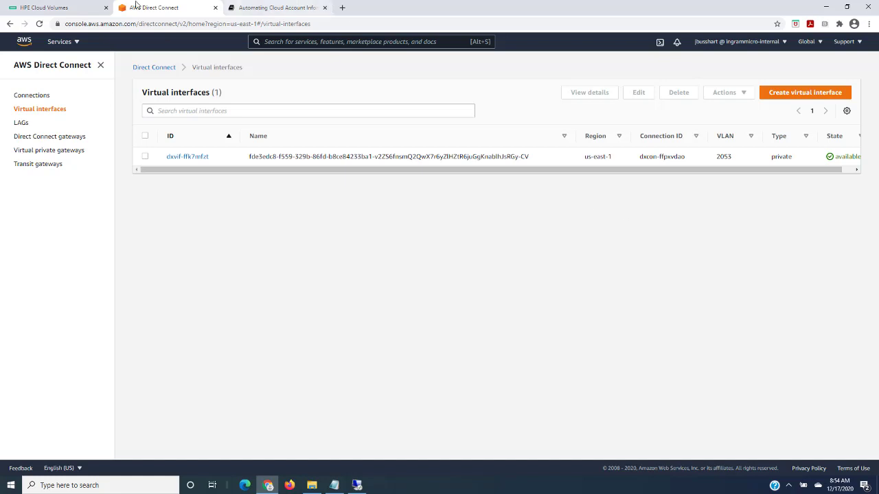
pyautogui.click(77, 9)
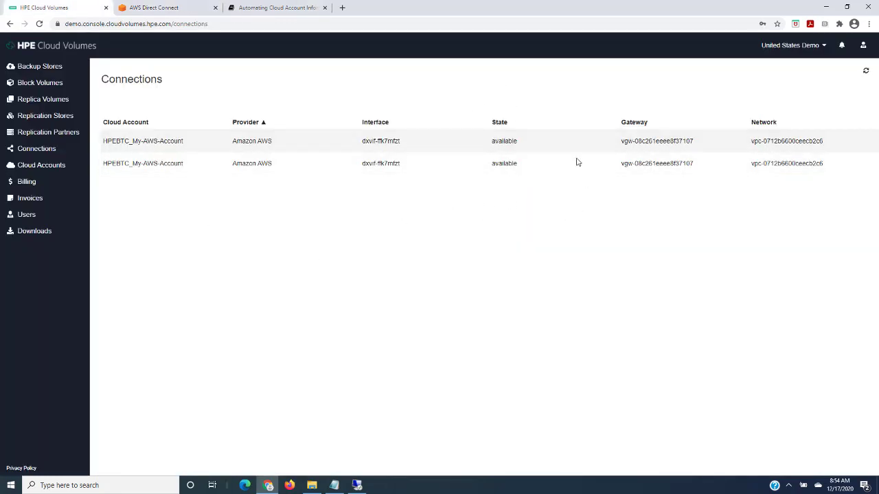